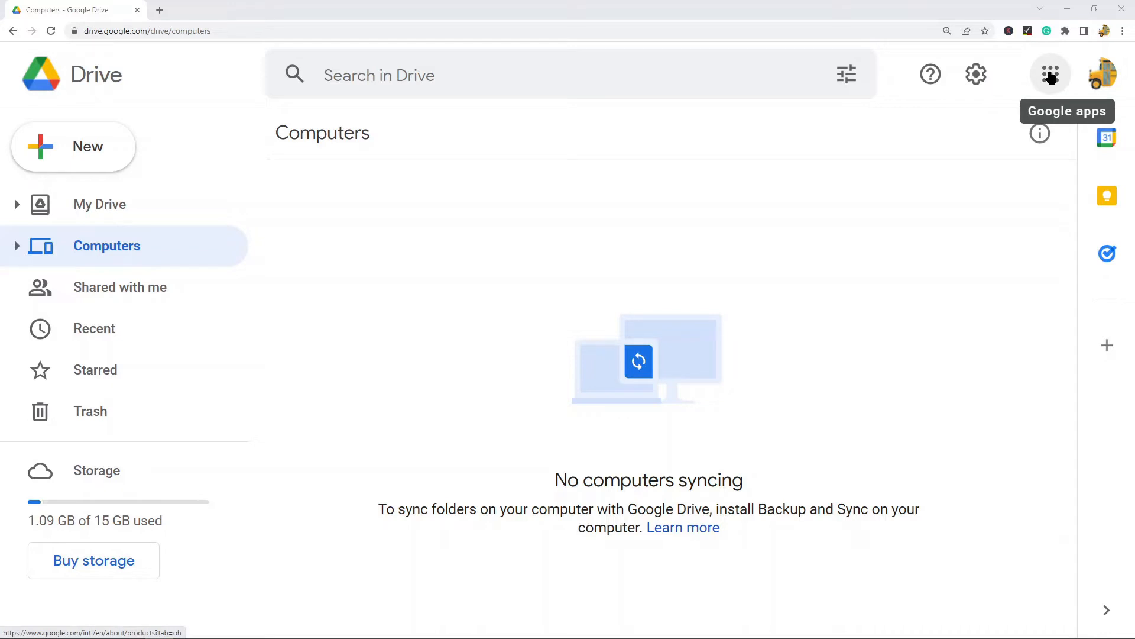
# Switch from Drive to Google Sheets, create a blank spreadsheet and name it Budget Template
pyautogui.click(1051, 76)
pyautogui.scroll(-2, 994, 227)
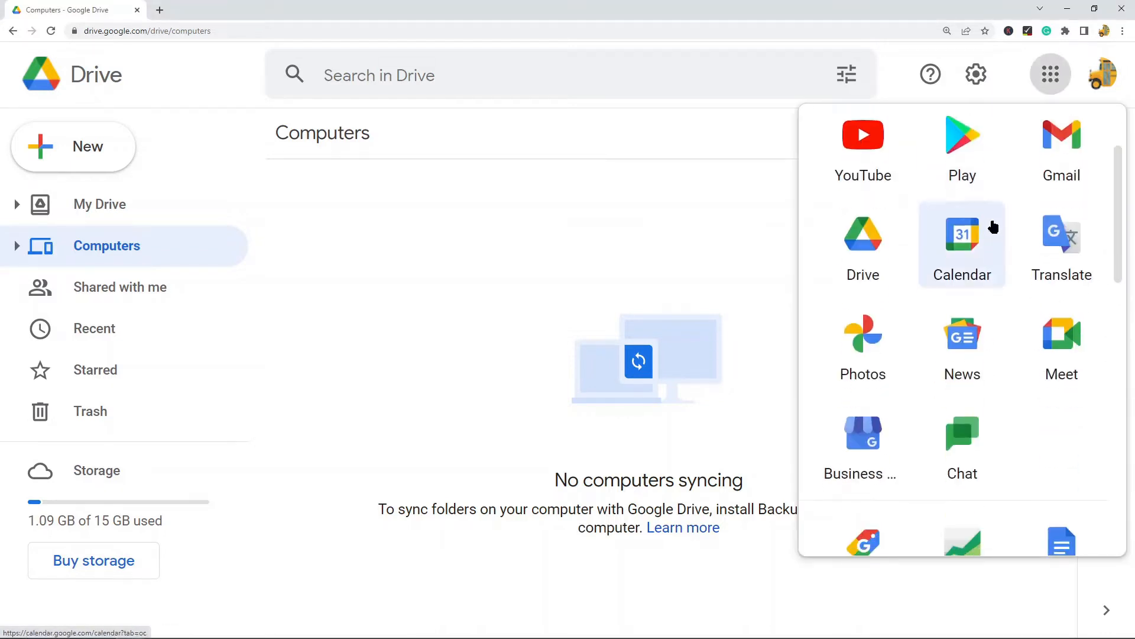
pyautogui.scroll(-10, 983, 292)
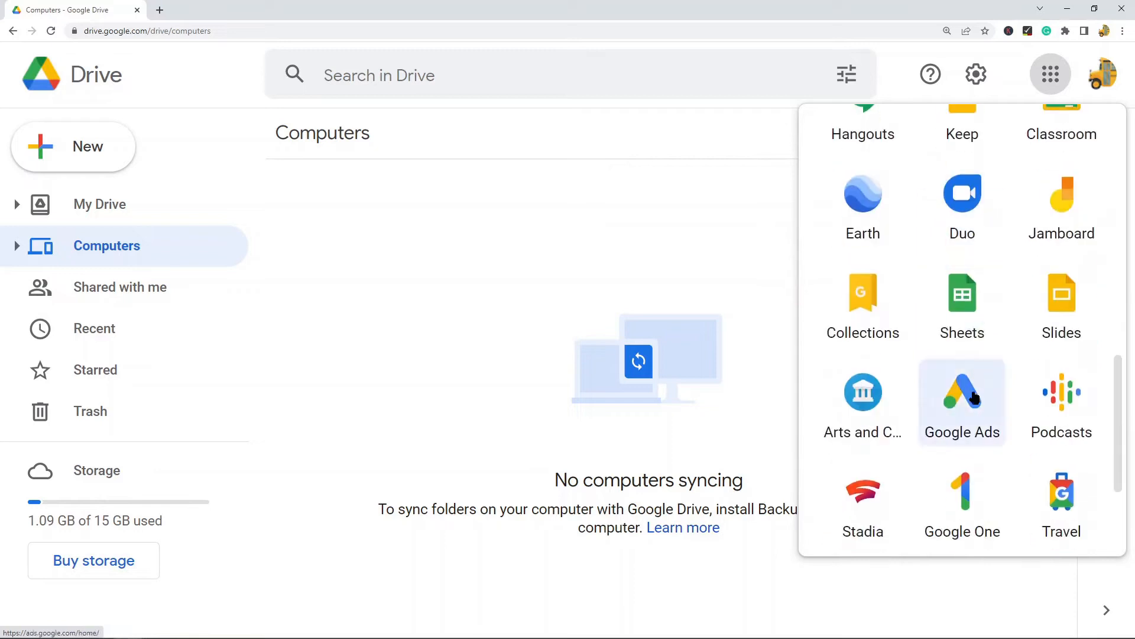
pyautogui.click(960, 314)
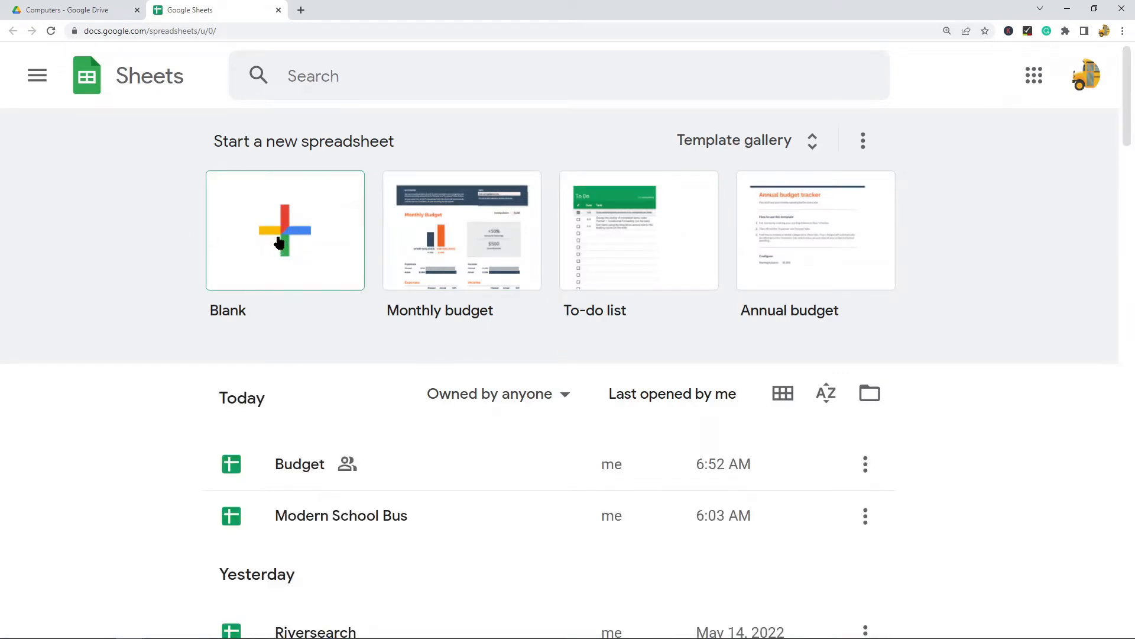
pyautogui.click(279, 242)
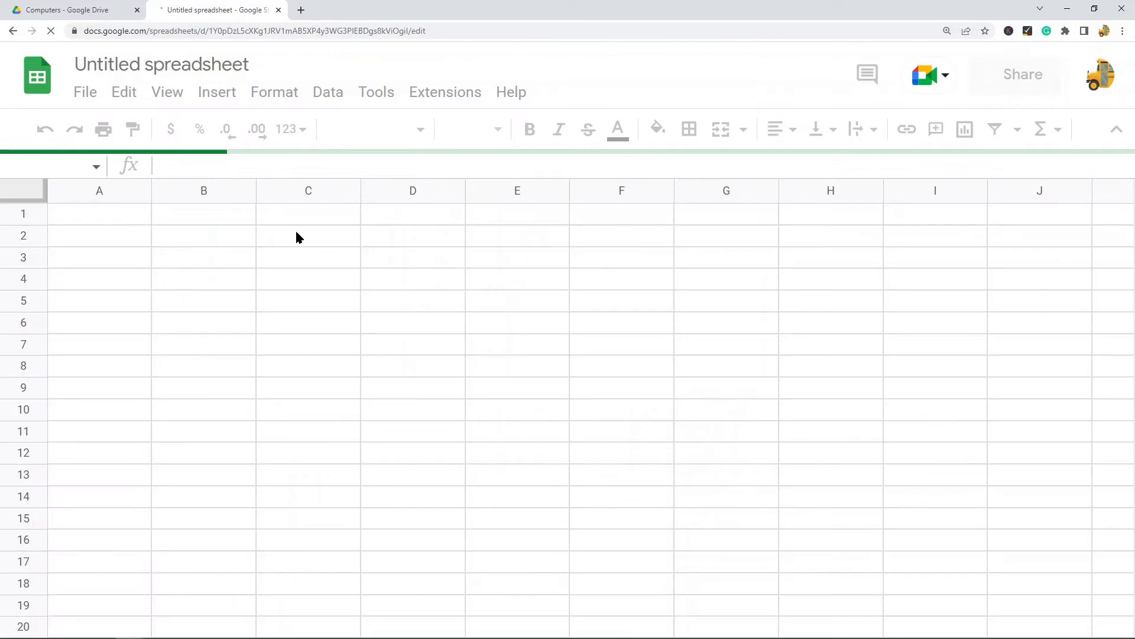
pyautogui.click(166, 67)
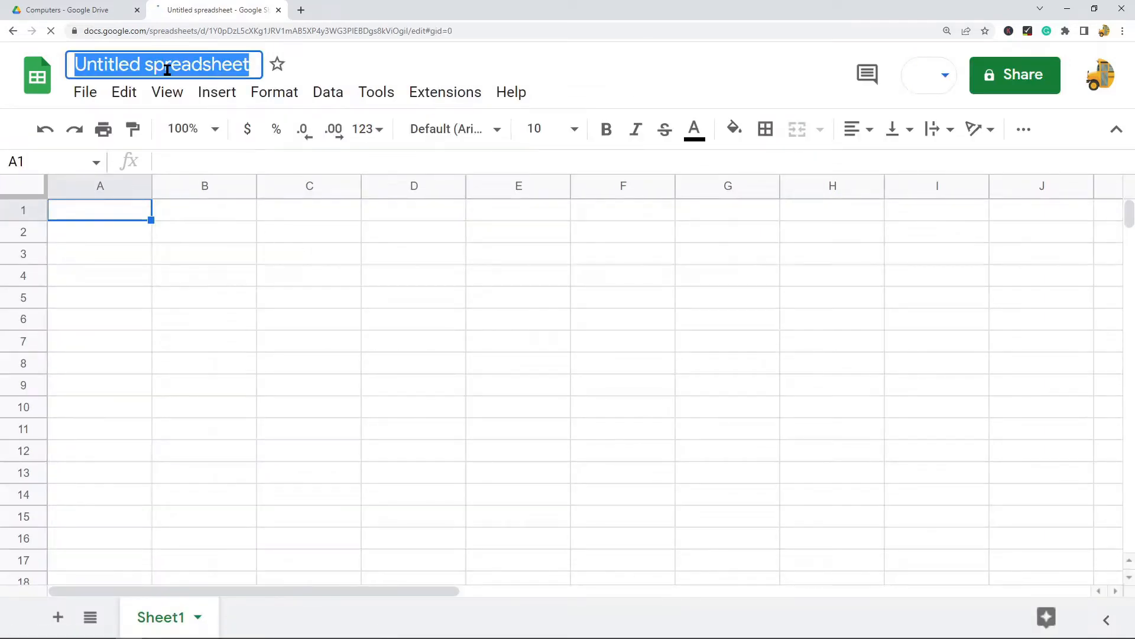
pyautogui.write('Budget Template')
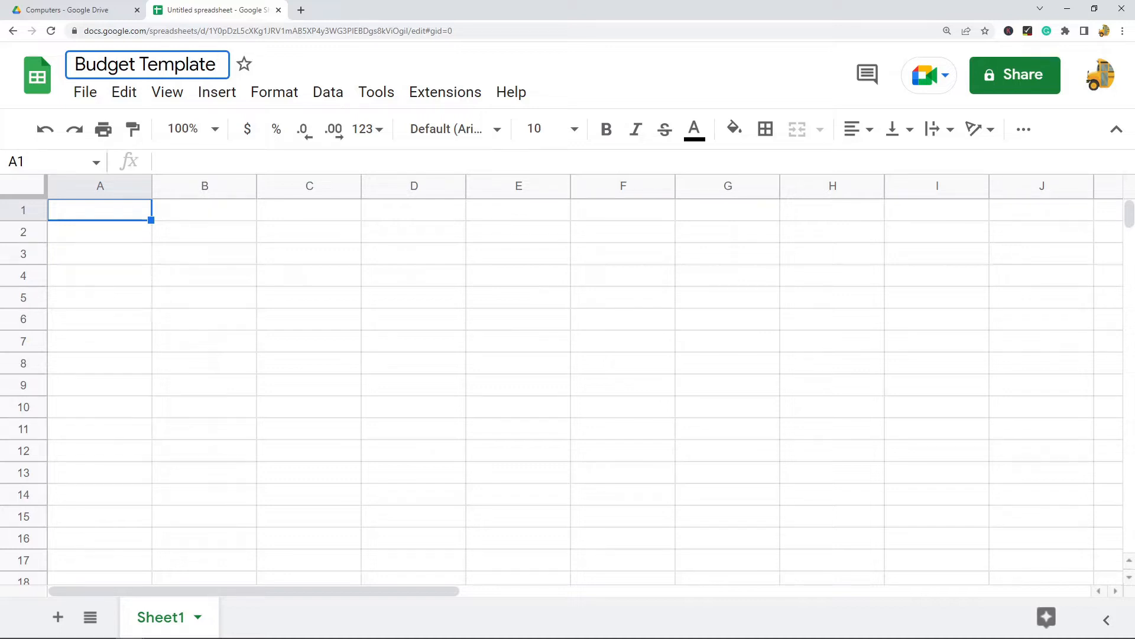
# Enter the label Pay in cell A1 of the budget sheet
pyautogui.doubleClick(114, 211)
pyautogui.write('Pay')
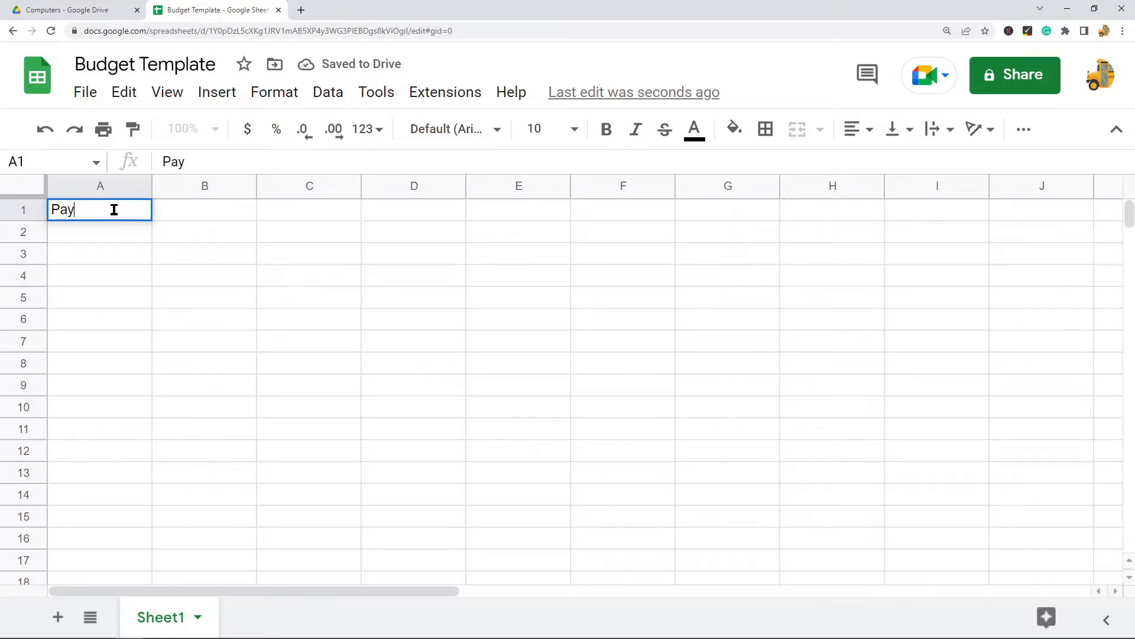
pyautogui.press('Return')
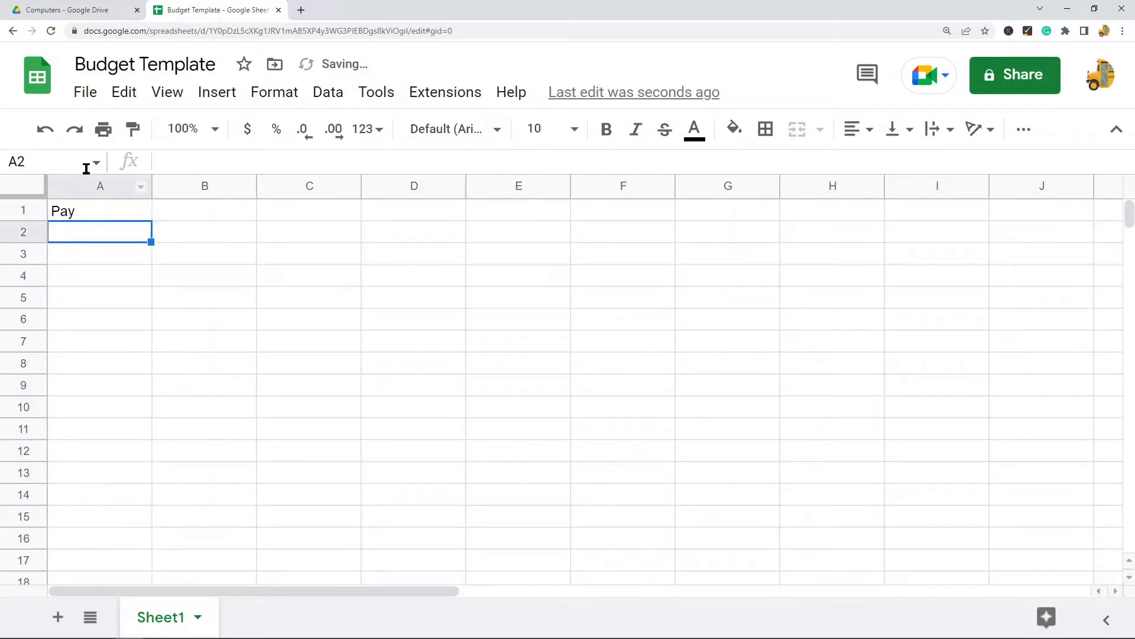
pyautogui.moveTo(201, 215); pyautogui.dragTo(195, 235)
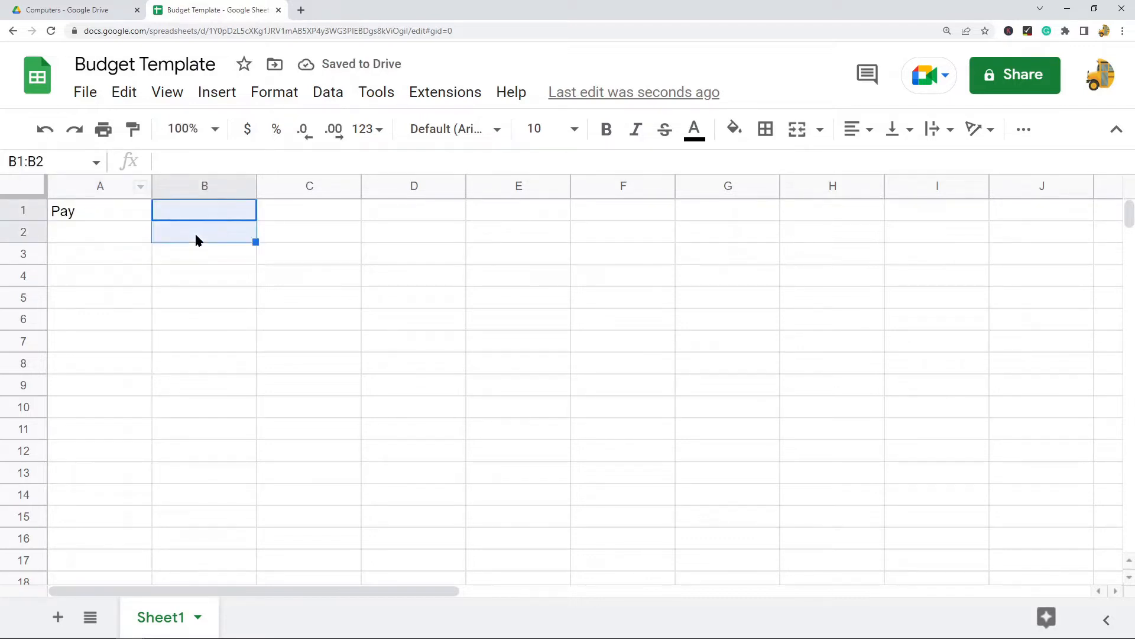
pyautogui.click(116, 237)
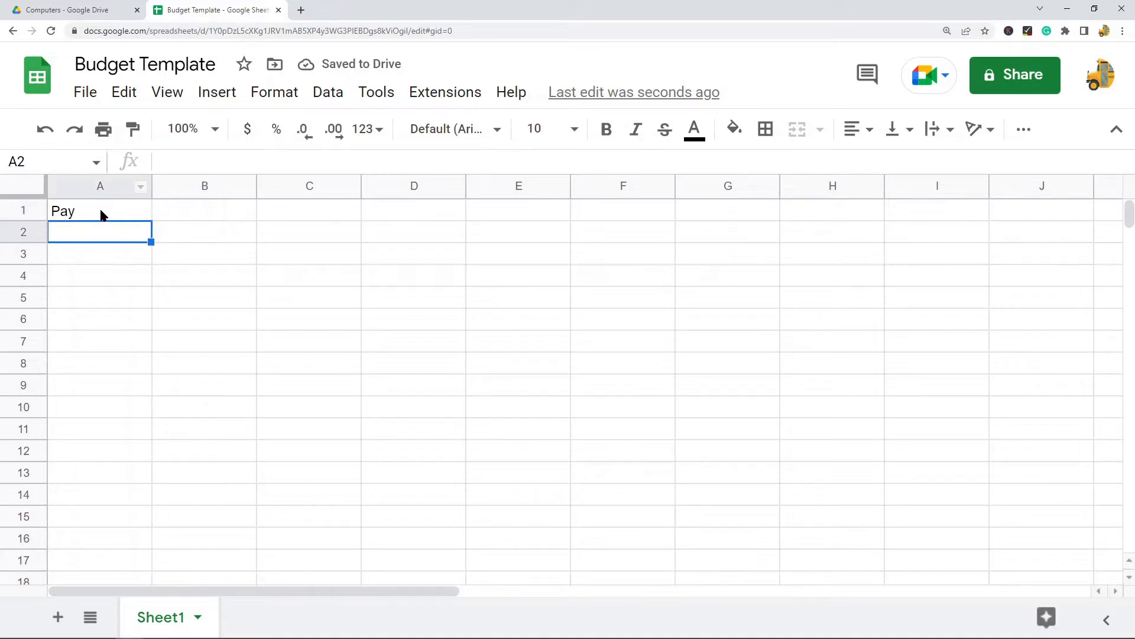
pyautogui.moveTo(101, 213); pyautogui.dragTo(99, 241)
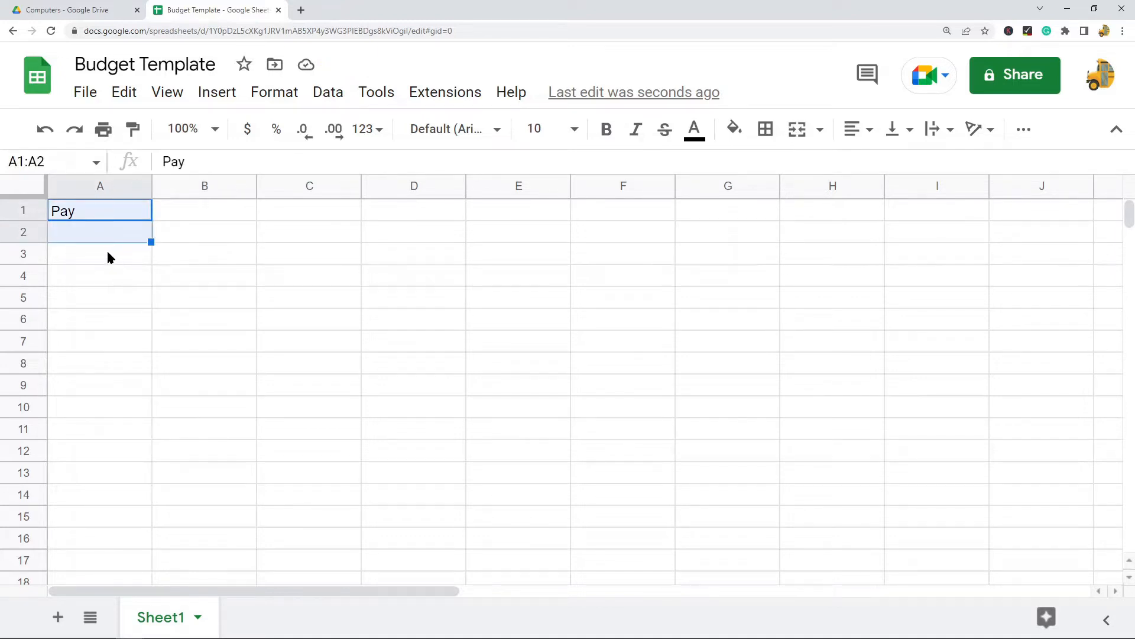
pyautogui.click(202, 216)
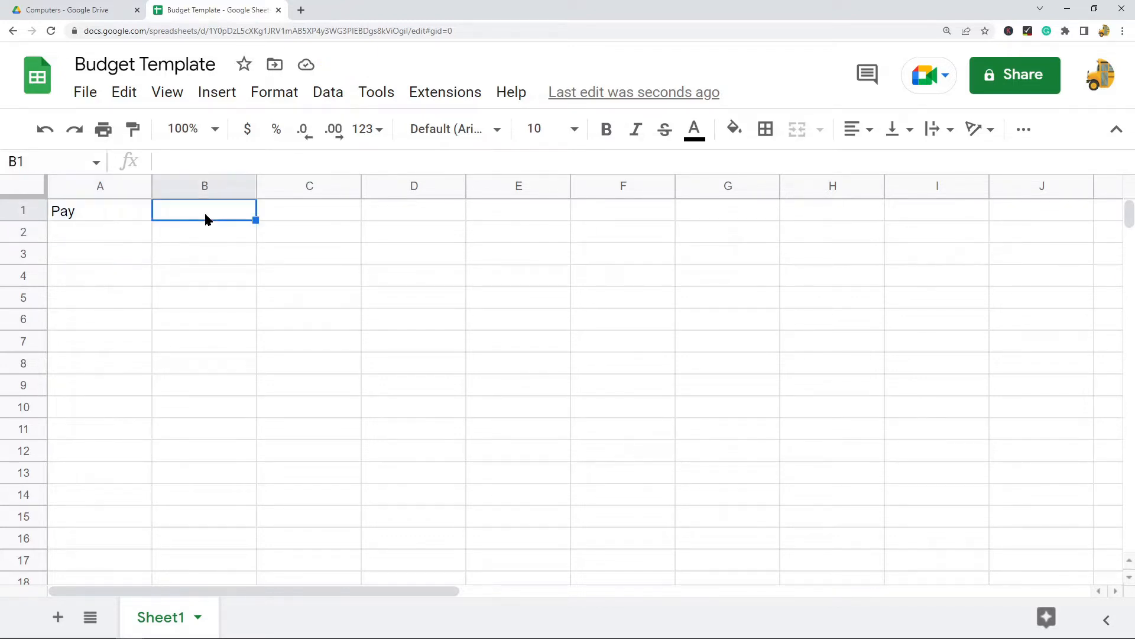
# List the first expense categories Rent, Gas and Electricity in cells A3 to A5
pyautogui.click(110, 256)
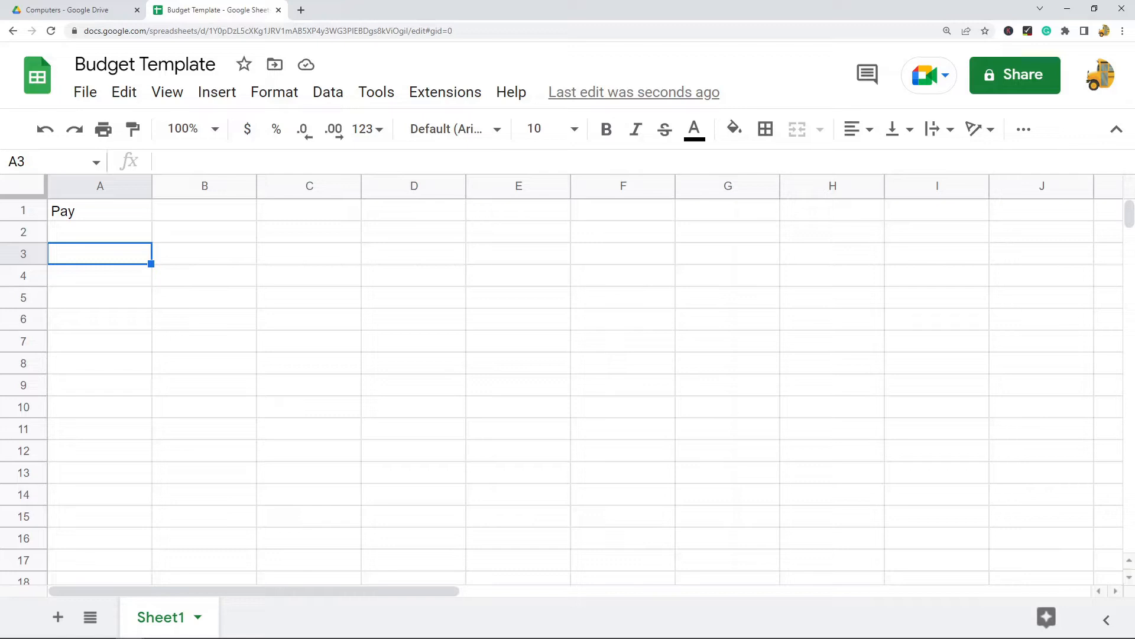
pyautogui.doubleClick(112, 257)
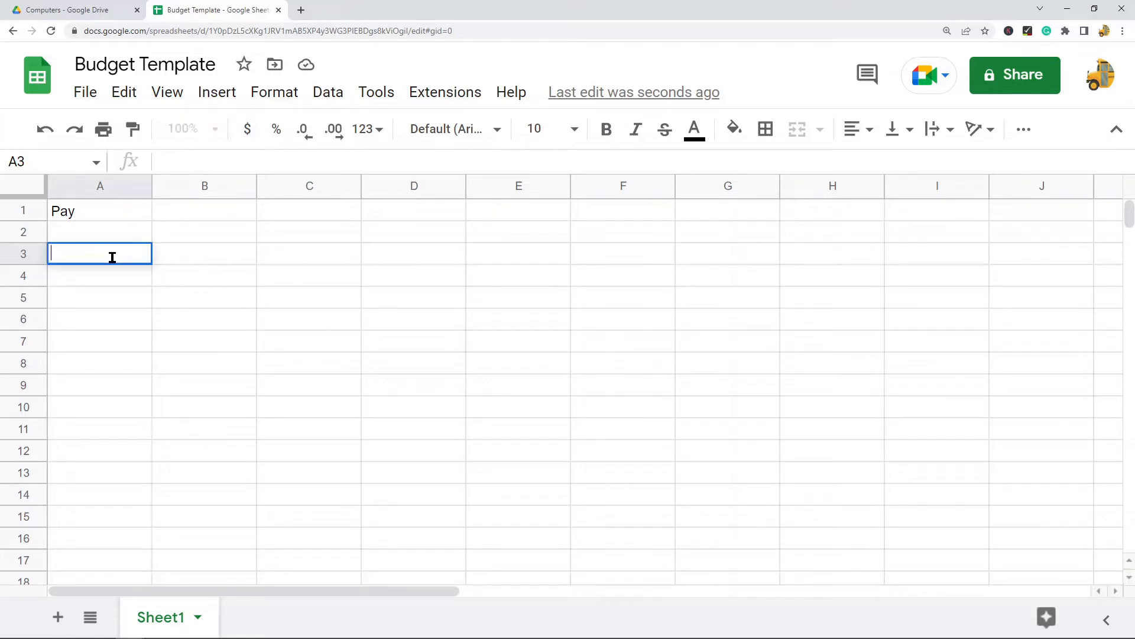
pyautogui.write('Rent')
pyautogui.press('Return')
pyautogui.write('Gas')
pyautogui.press('Return')
pyautogui.write('Elec')
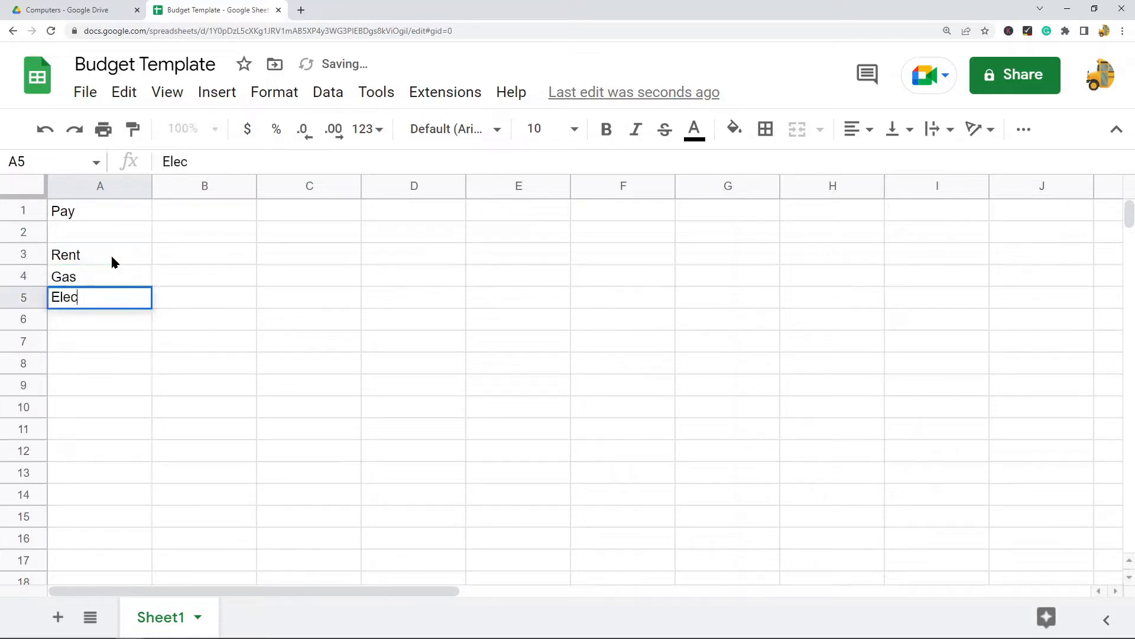
pyautogui.write('tricity')
pyautogui.press('Return')
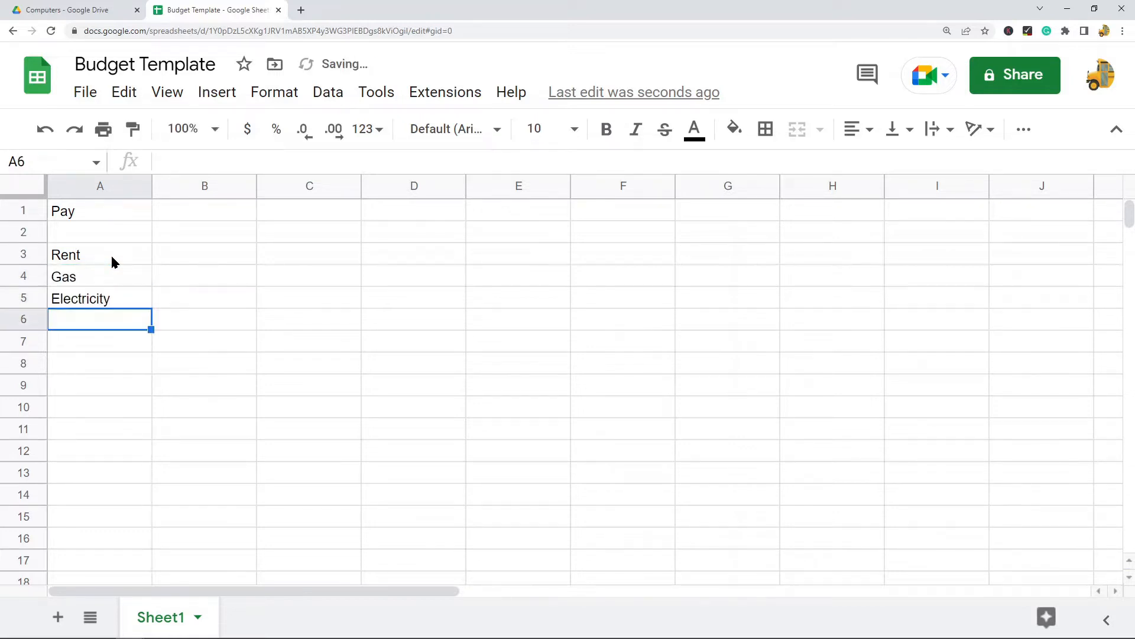
# Add Internet as the next expense category in cell A6
pyautogui.write('Inter')
pyautogui.press('Return')
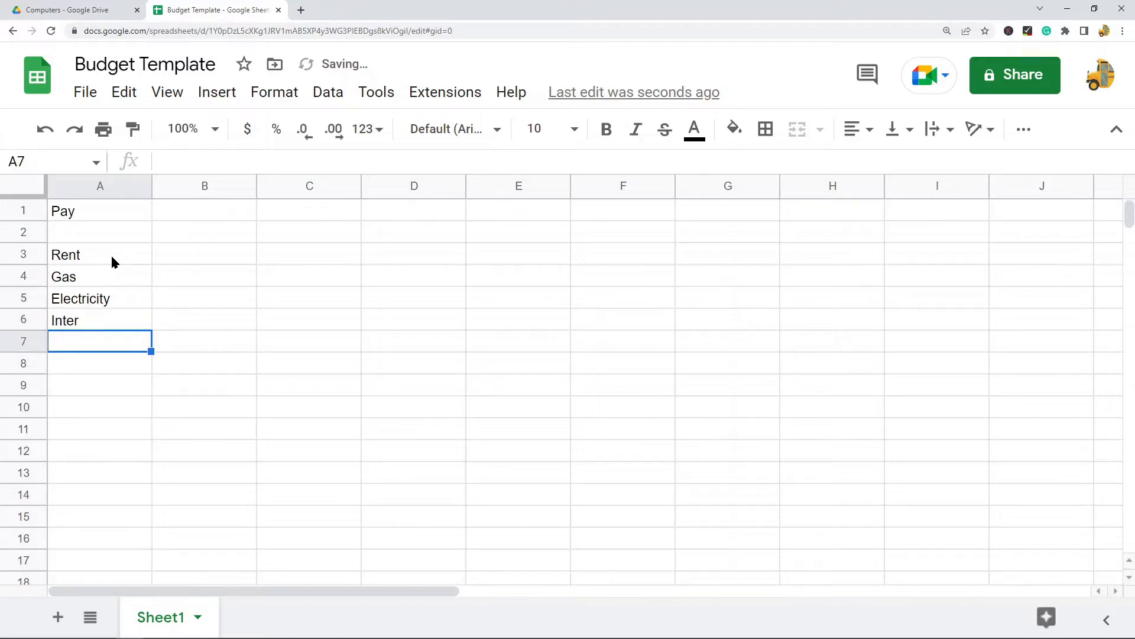
pyautogui.click(110, 305)
pyautogui.doubleClick(112, 320)
pyautogui.write('net')
pyautogui.press('Return')
# Continue the expense list with Phone Bill, Food and Entertainment in cells A7 to A9
pyautogui.write('Phone Bill')
pyautogui.press('Return')
pyautogui.write('Food')
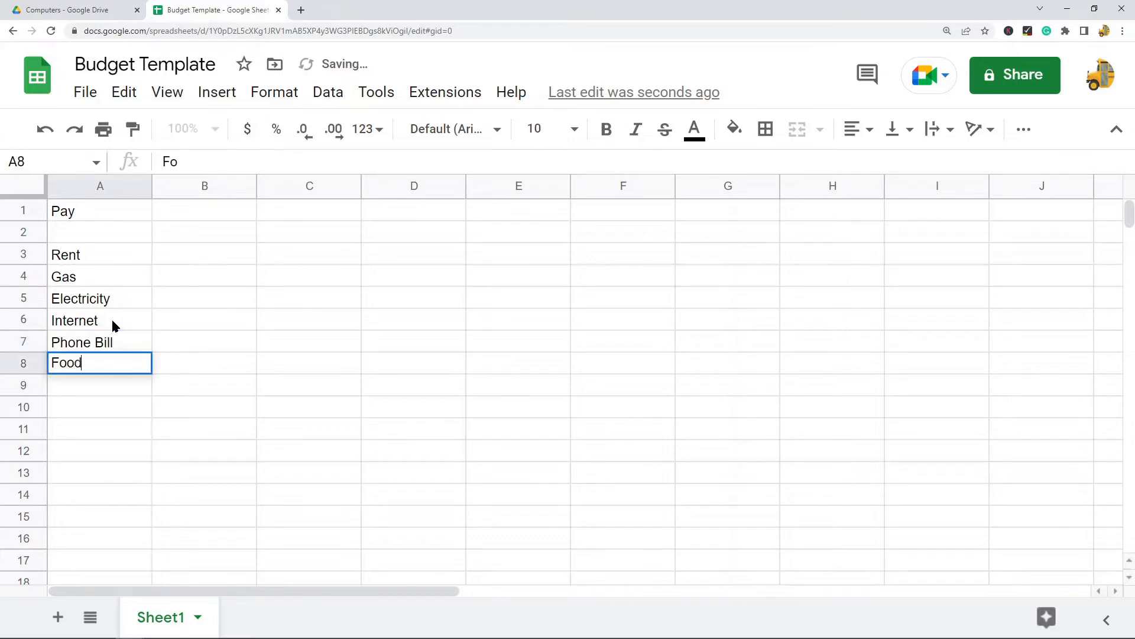
pyautogui.press('Return')
pyautogui.write('Entertain')
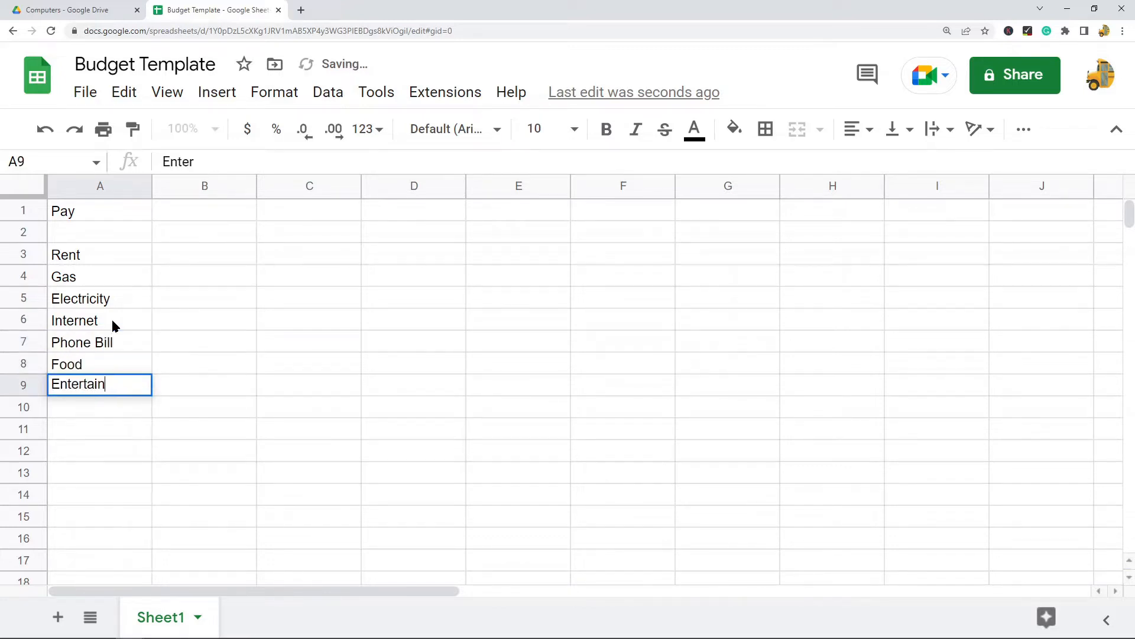
pyautogui.write('ment')
pyautogui.press('Return')
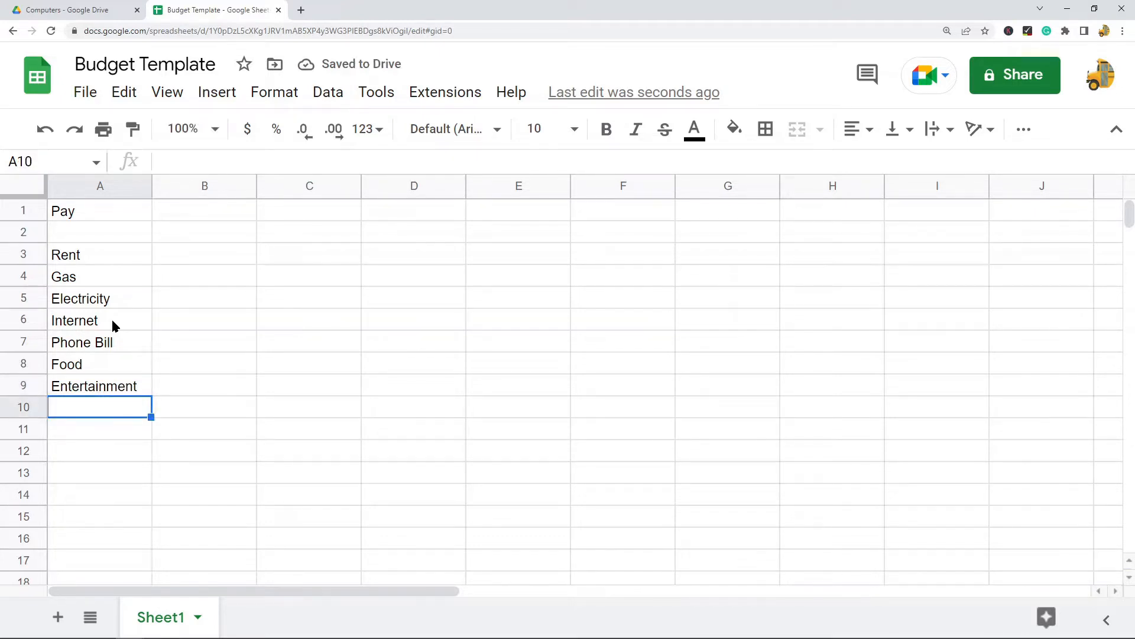
# Complete the expense list with Gym membership, Health Insurance and Miscellaneous in cells A10 to A12
pyautogui.write('Gy')
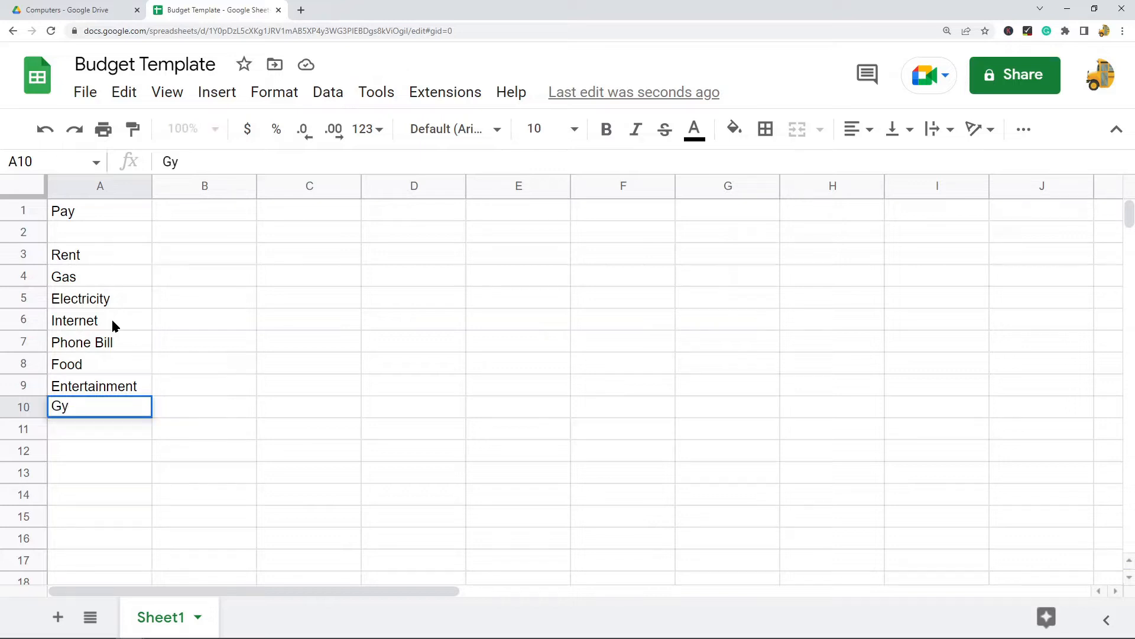
pyautogui.write('m membe')
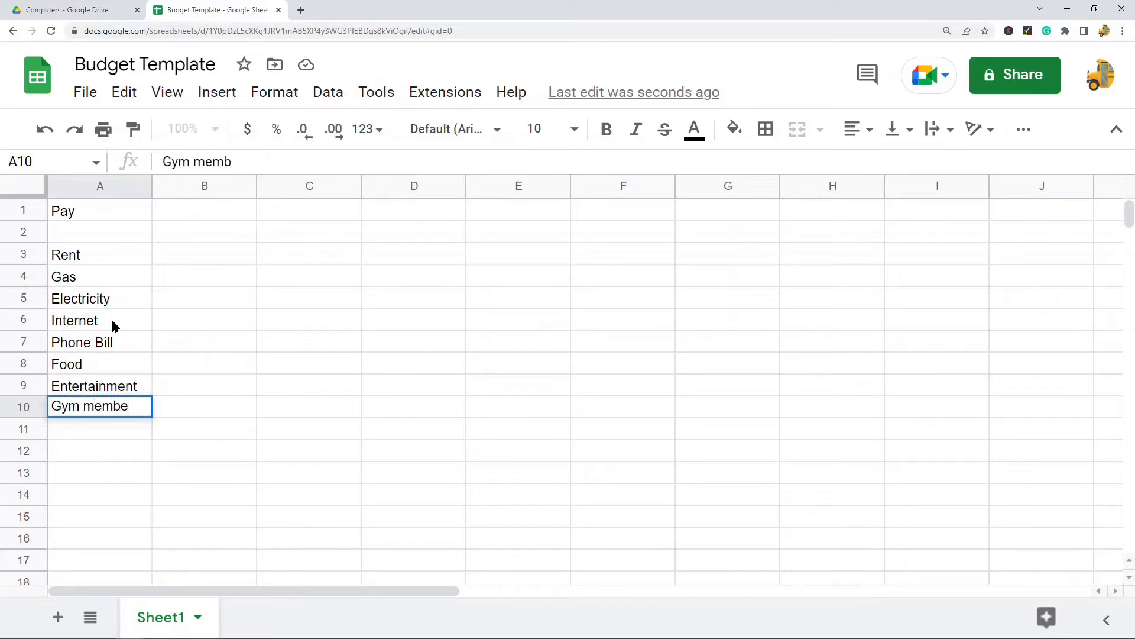
pyautogui.write('rship')
pyautogui.press('Return')
pyautogui.write('Health Insurance')
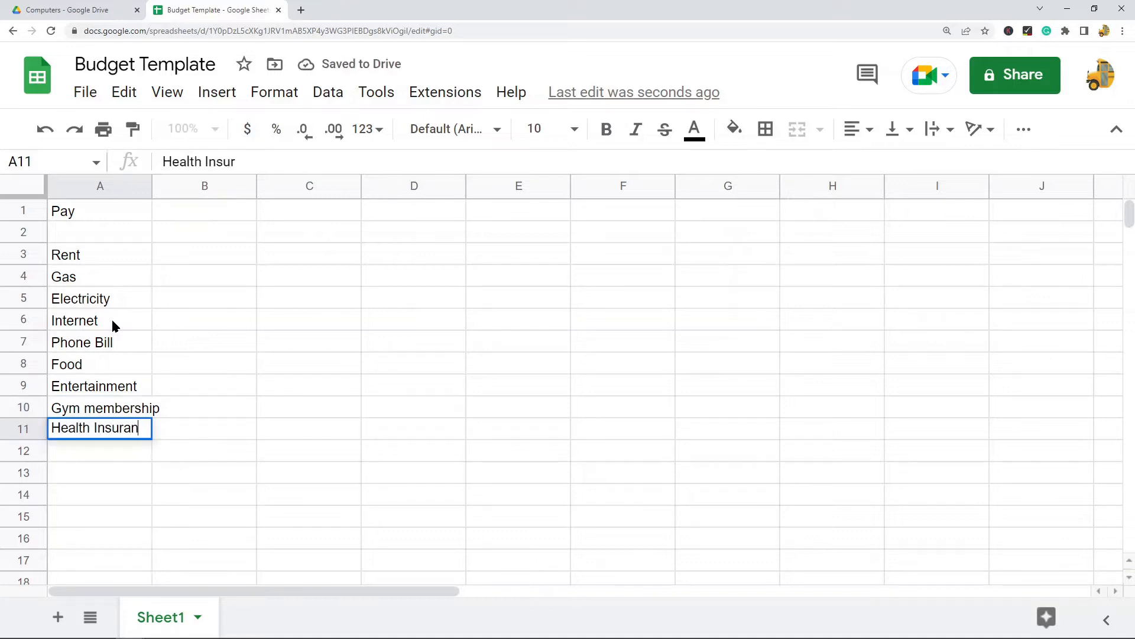
pyautogui.press('Return')
pyautogui.write('Misc')
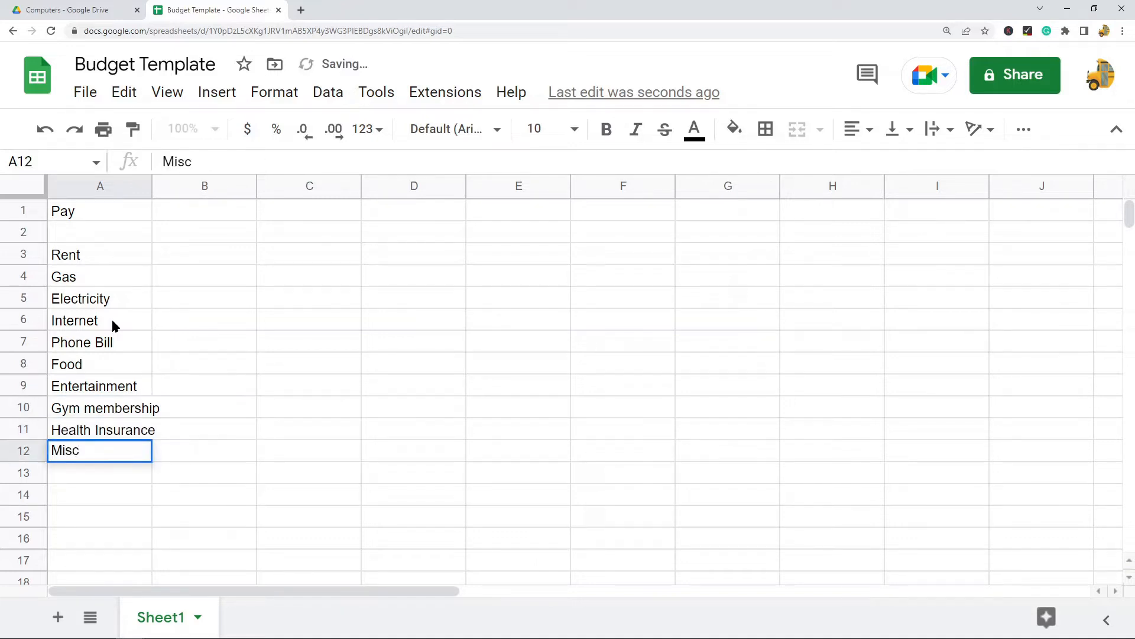
pyautogui.write('ellaneous')
pyautogui.press('Return')
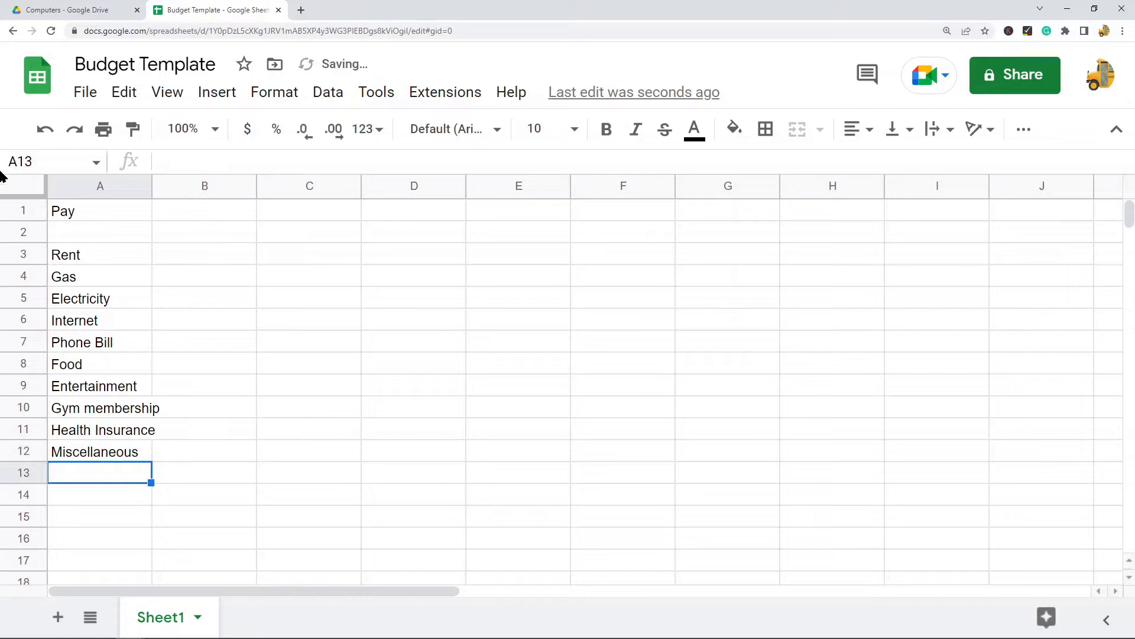
pyautogui.moveTo(97, 254); pyautogui.dragTo(94, 298)
pyautogui.moveTo(87, 454); pyautogui.dragTo(89, 454)
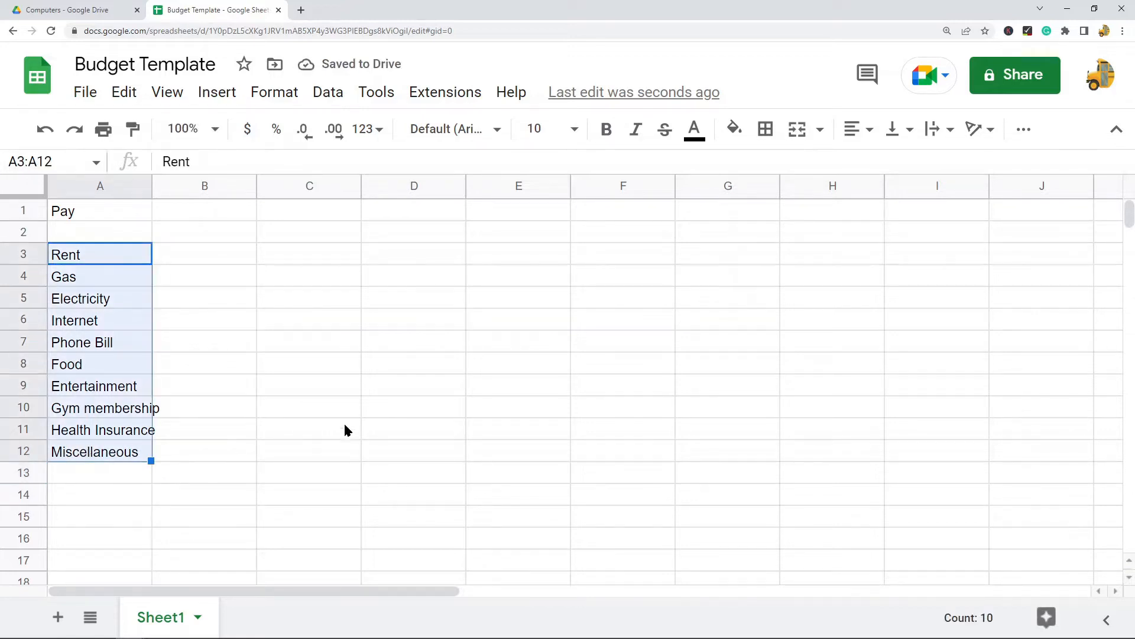
pyautogui.click(98, 472)
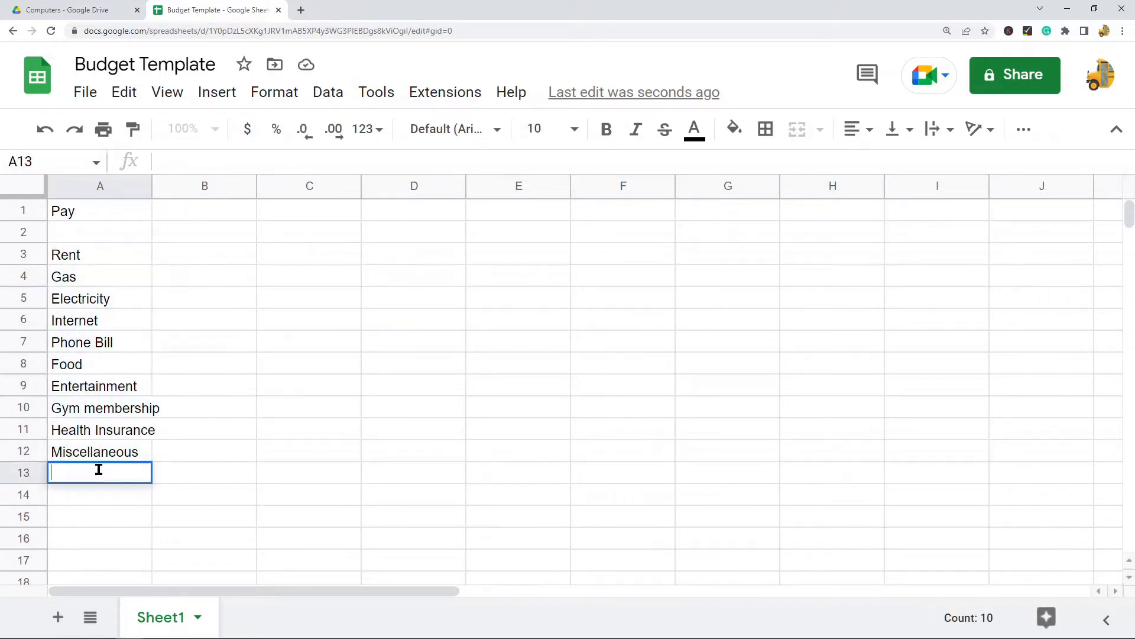
pyautogui.write('Stue')
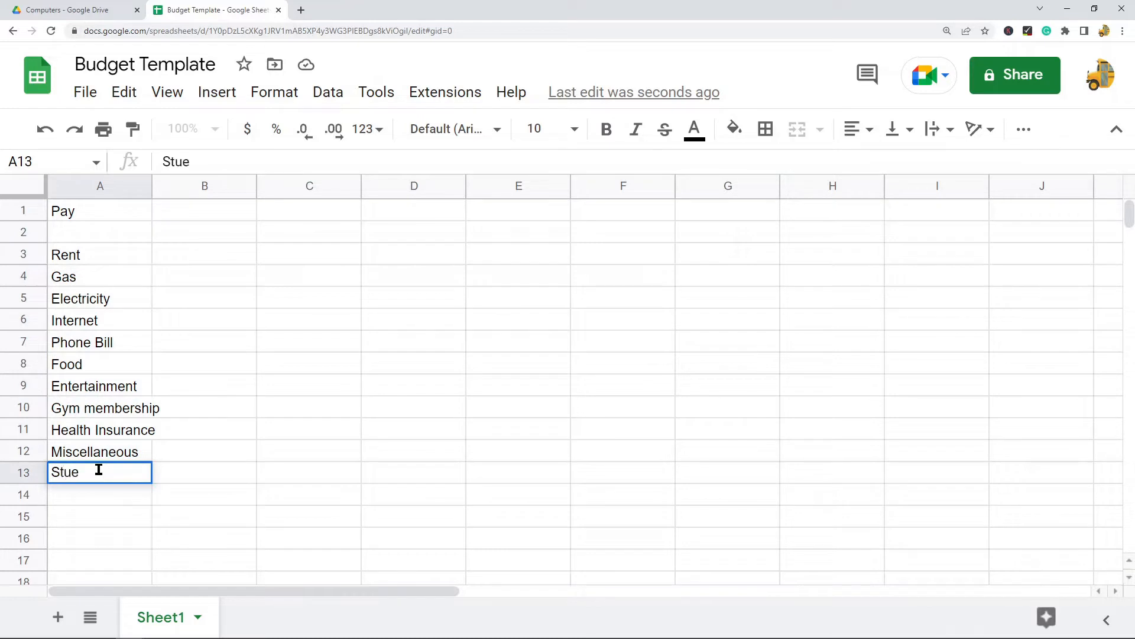
pyautogui.press('BackSpace')
pyautogui.write('de')
pyautogui.click(334, 349)
pyautogui.click(82, 479)
pyautogui.press('Delete')
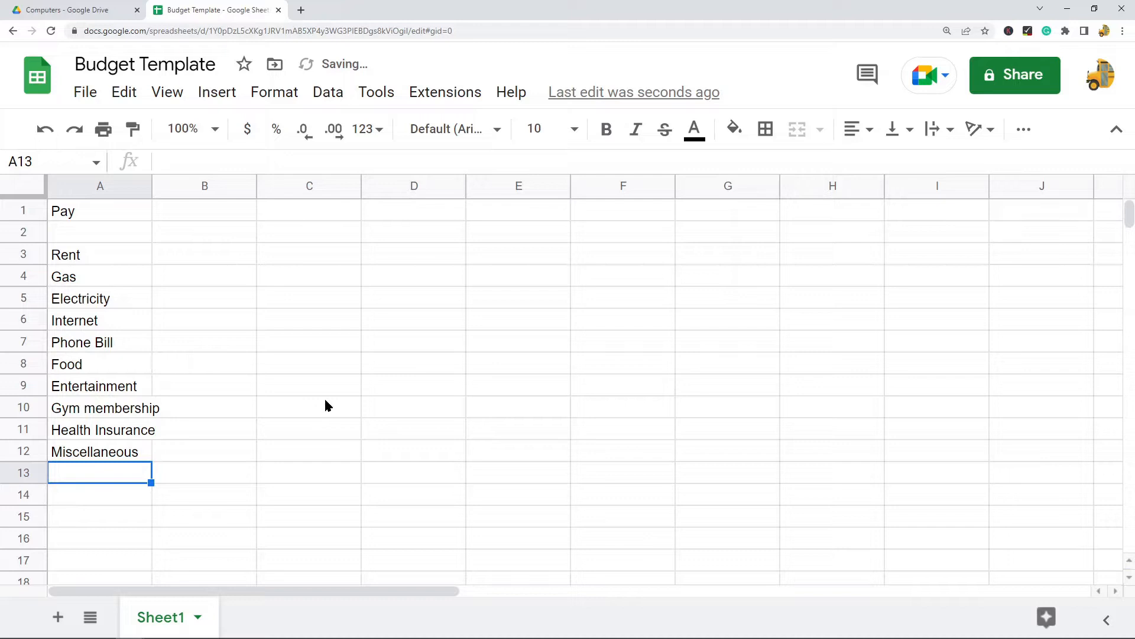
pyautogui.moveTo(77, 187); pyautogui.dragTo(183, 186)
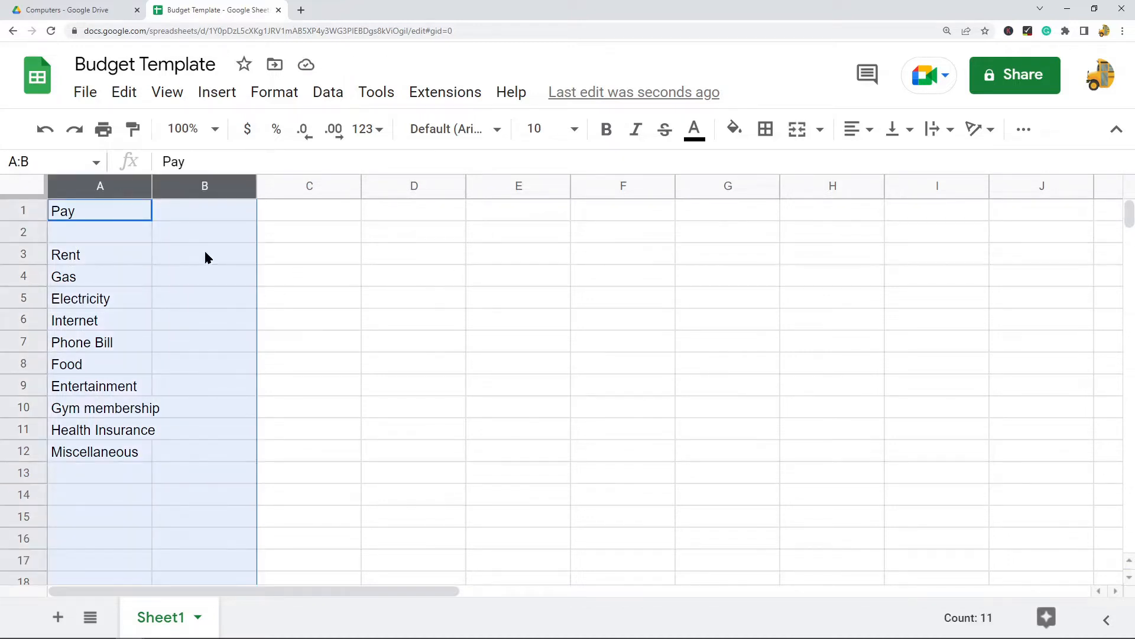
pyautogui.click(99, 213)
pyautogui.moveTo(97, 254); pyautogui.dragTo(94, 456)
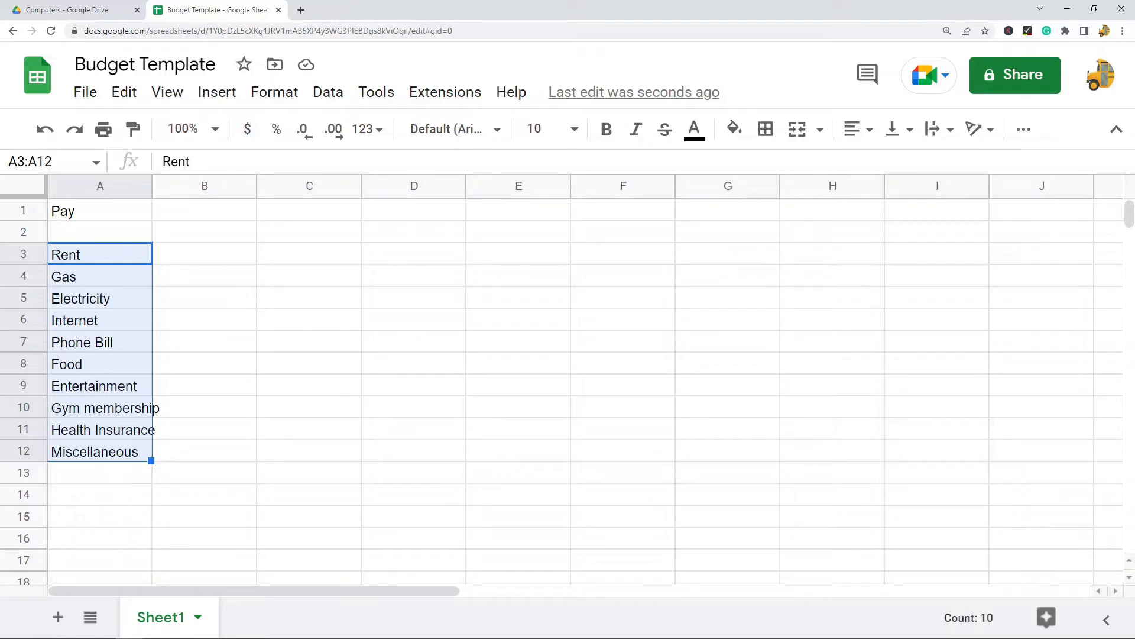
pyautogui.click(24, 211)
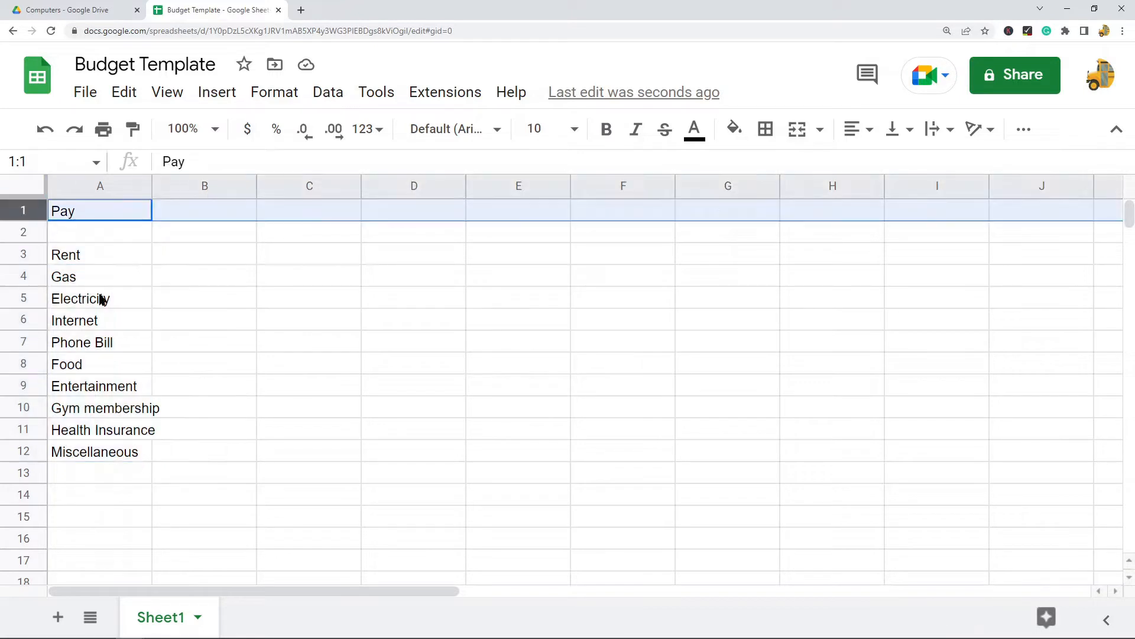
pyautogui.click(14, 234)
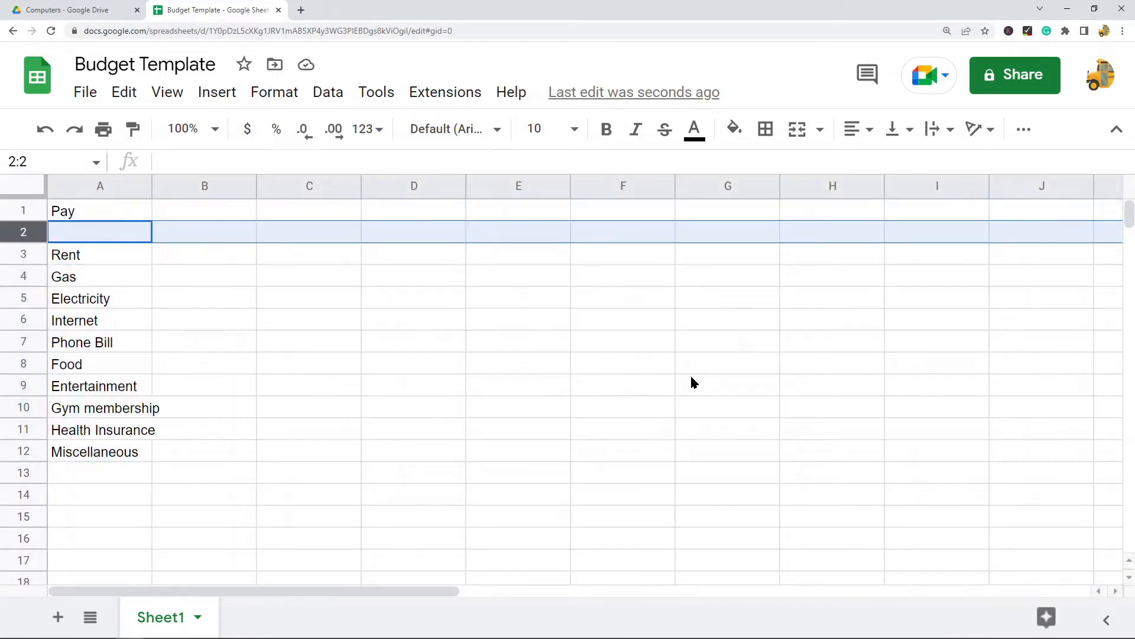
pyautogui.click(275, 384)
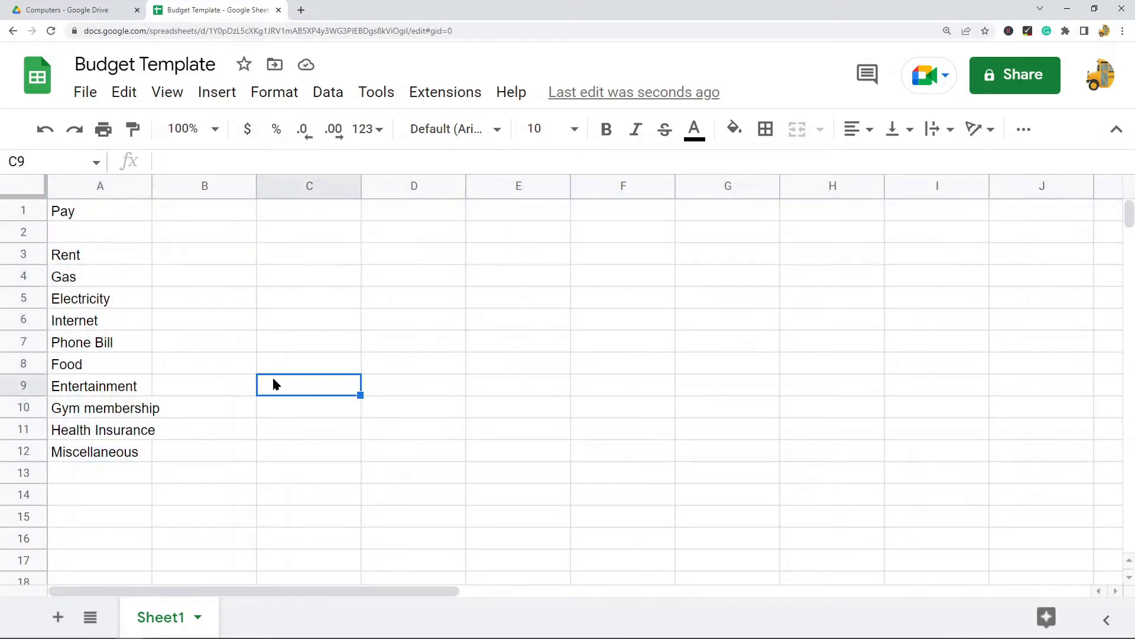
# Insert one empty row above the Pay row at the start of the sheet
pyautogui.click(21, 213)
pyautogui.rightClick(19, 210)
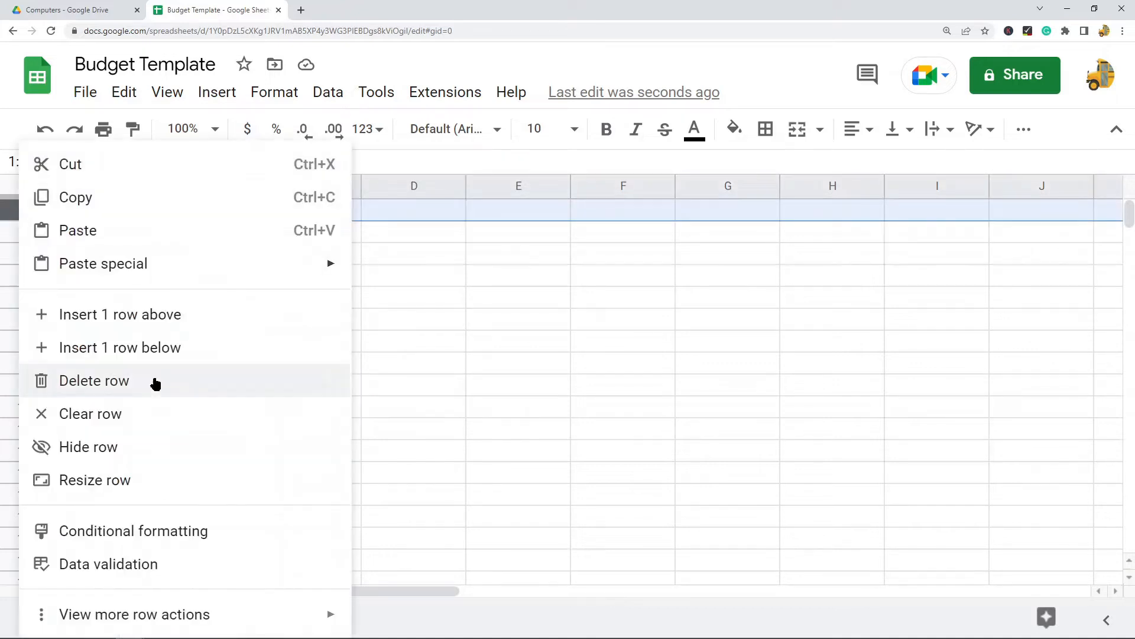
pyautogui.click(157, 322)
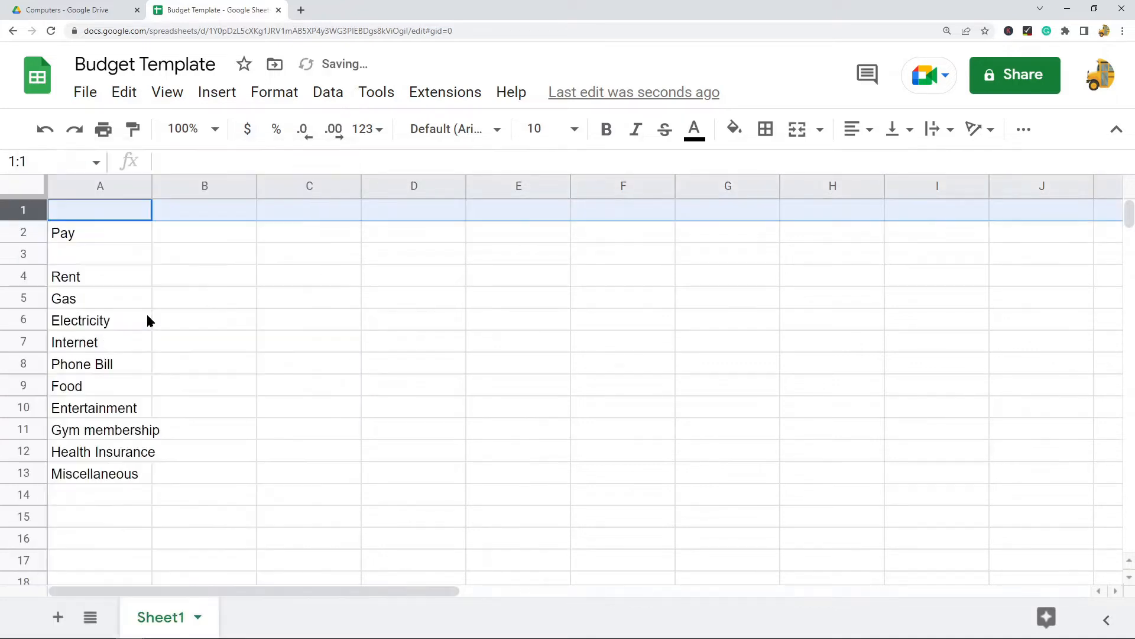
pyautogui.click(385, 322)
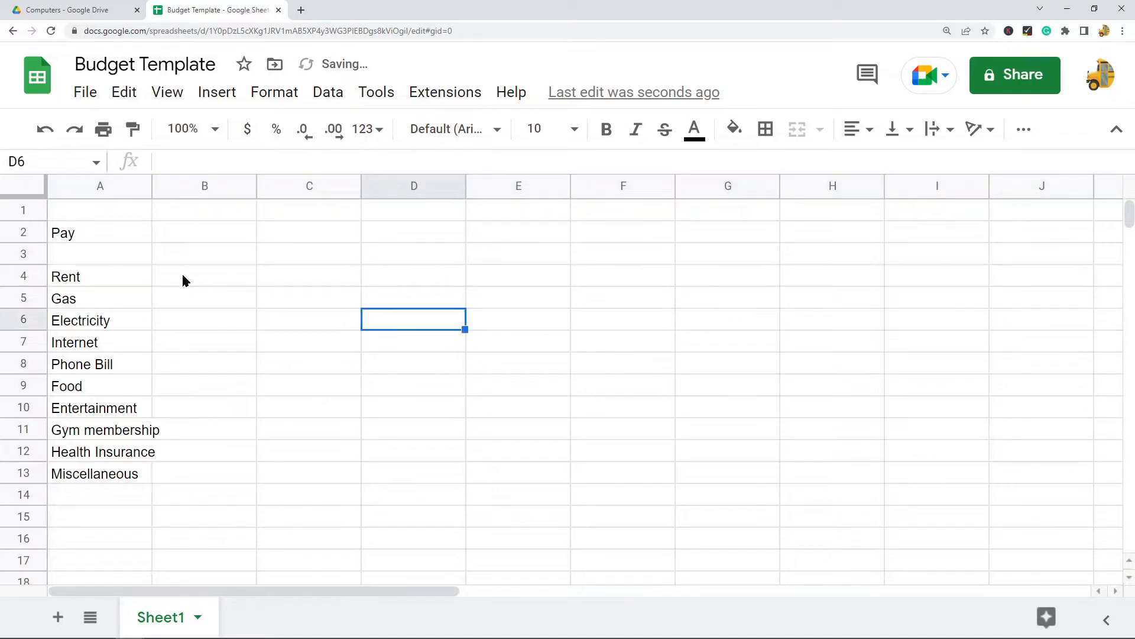
# Merge cells A1 and B1 and fill the merged cell with a pale blue background
pyautogui.moveTo(104, 208); pyautogui.dragTo(215, 213)
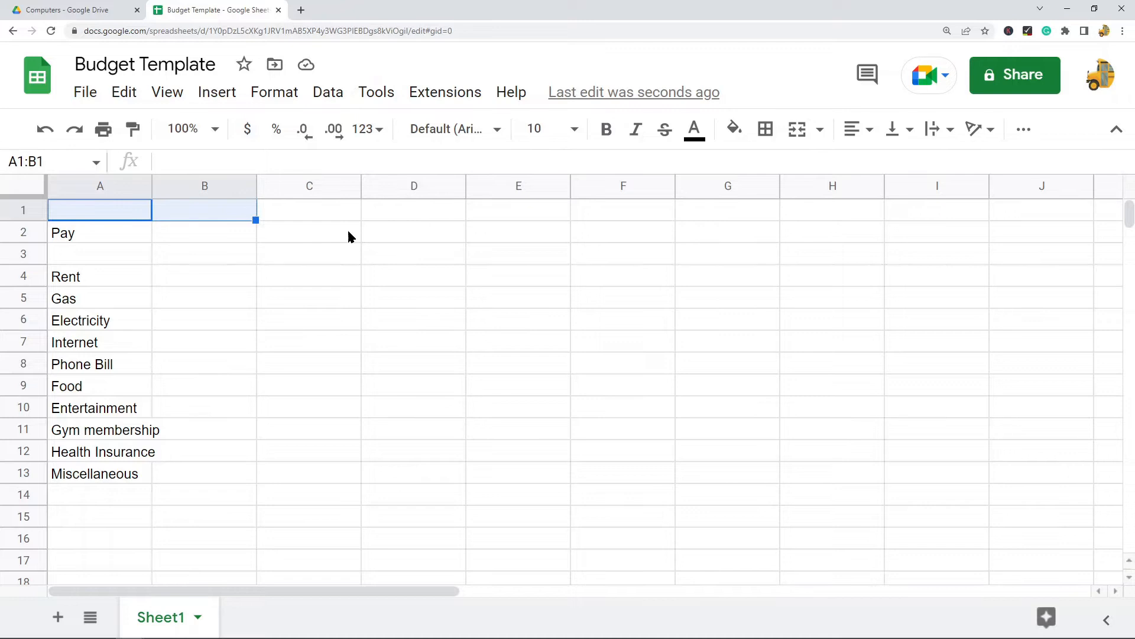
pyautogui.click(358, 329)
pyautogui.moveTo(95, 214); pyautogui.dragTo(207, 206)
pyautogui.click(795, 130)
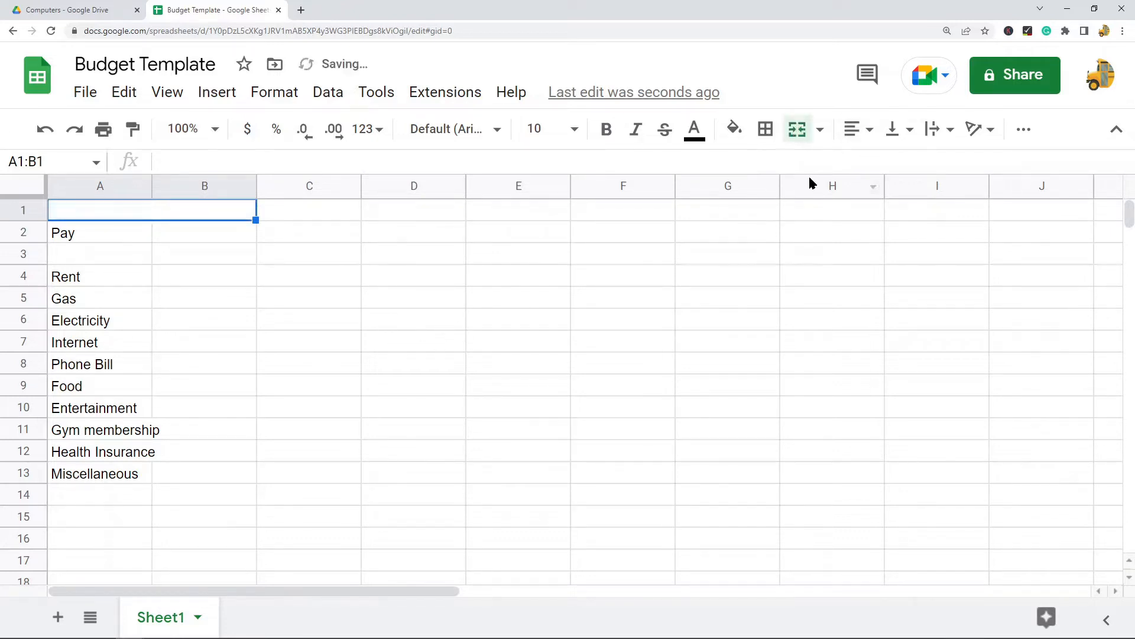
pyautogui.click(734, 131)
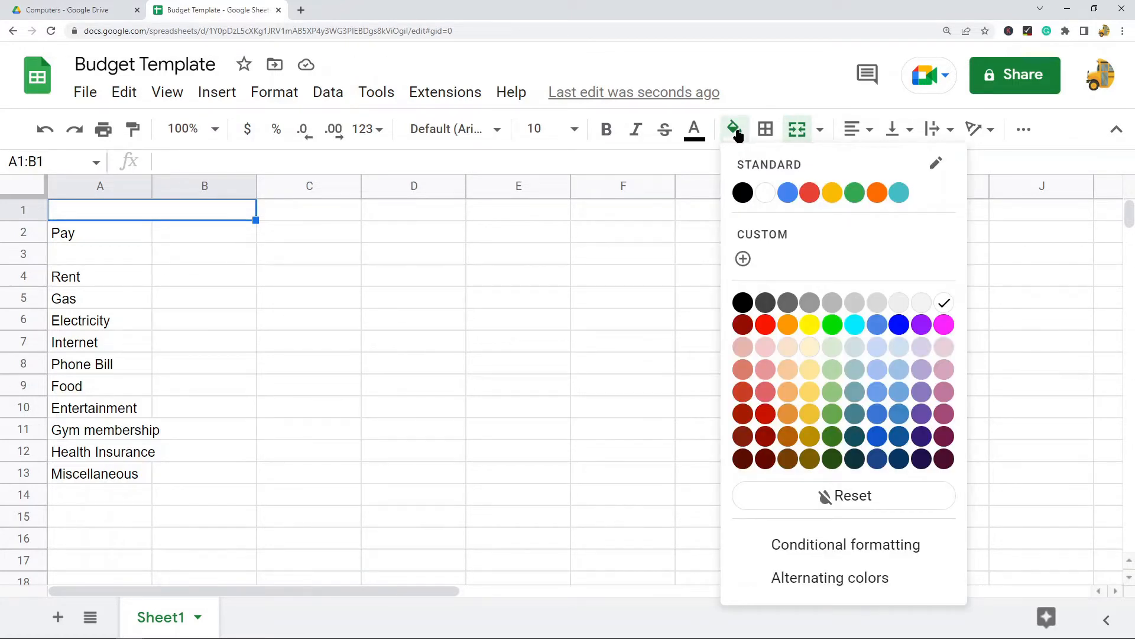
pyautogui.click(882, 353)
pyautogui.click(441, 385)
# Enter the section heading Income in the merged header cell in row 1
pyautogui.click(169, 209)
pyautogui.doubleClick(176, 210)
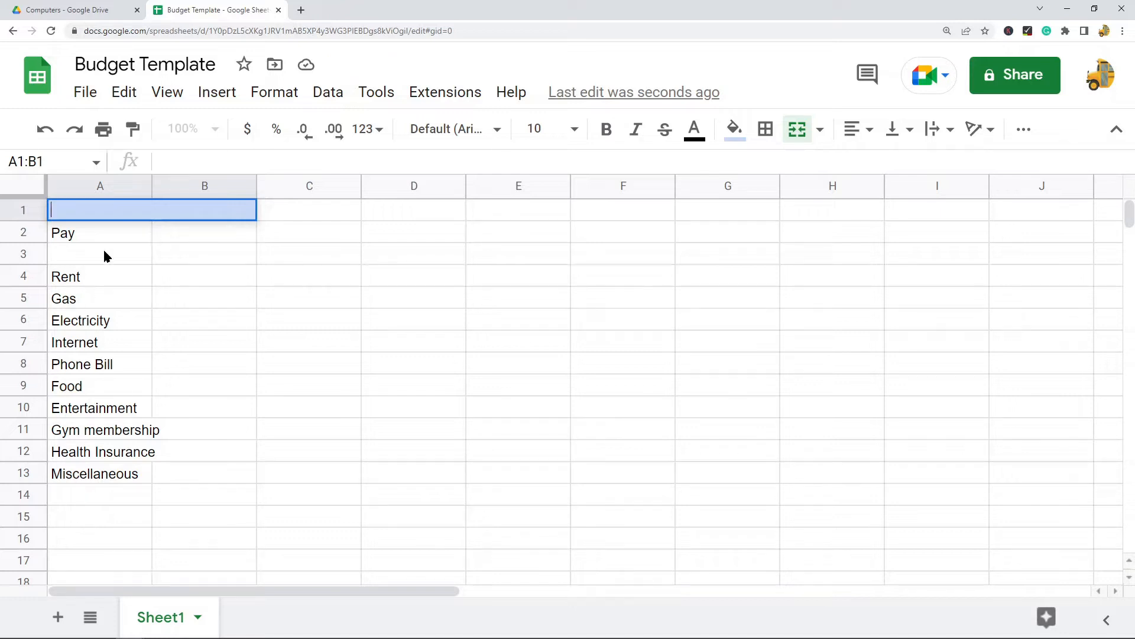
pyautogui.write('Income')
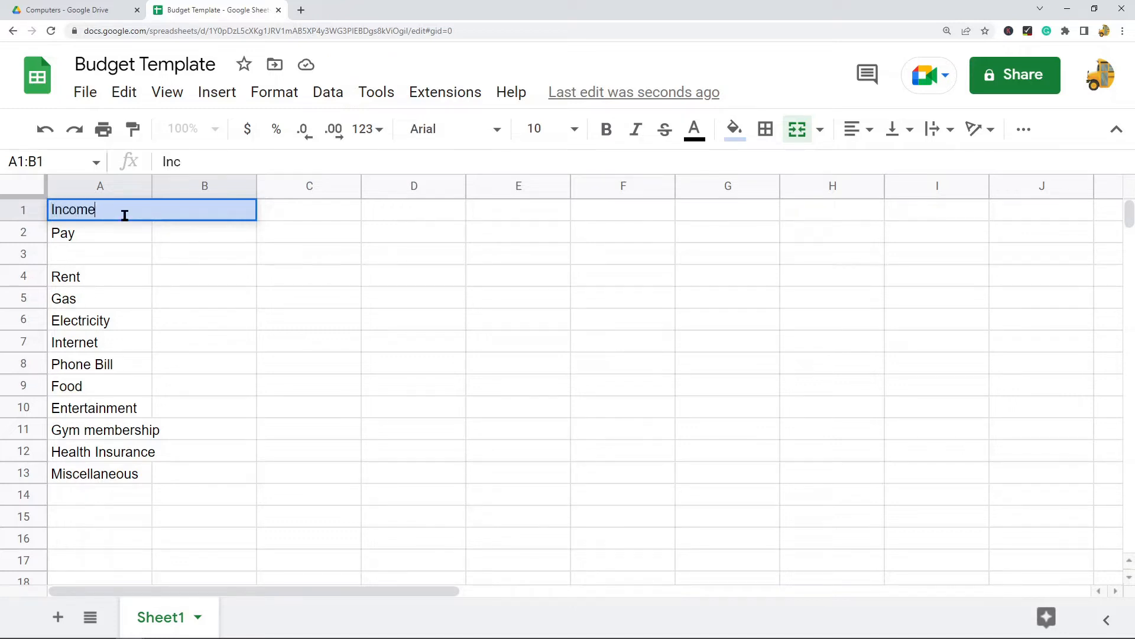
pyautogui.click(401, 342)
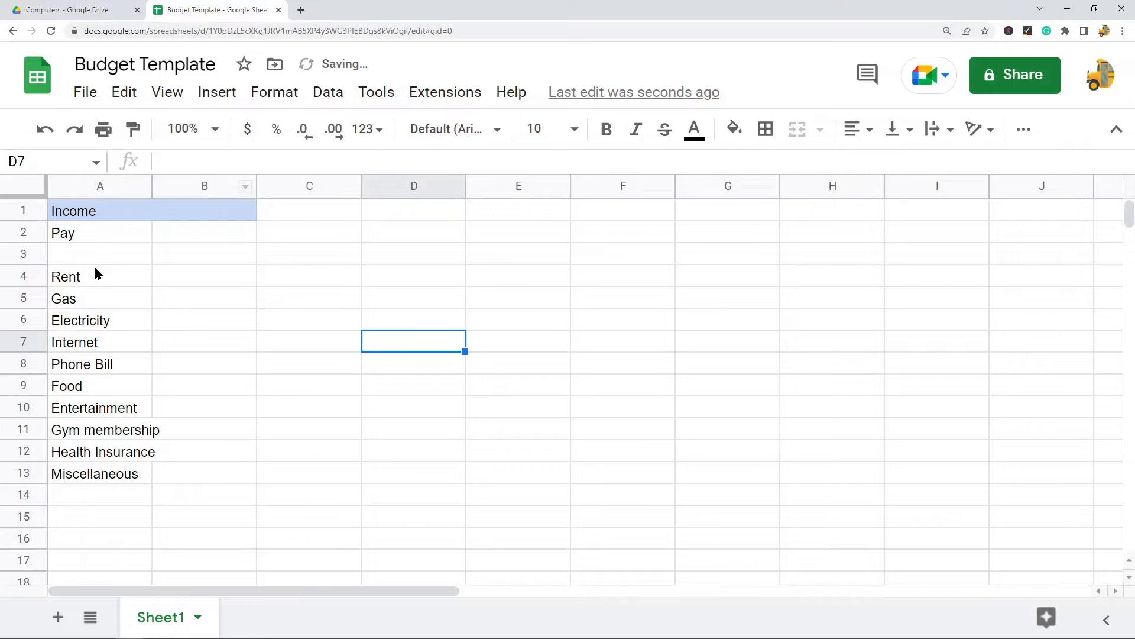
# Make the Income heading bold and center it horizontally
pyautogui.click(97, 216)
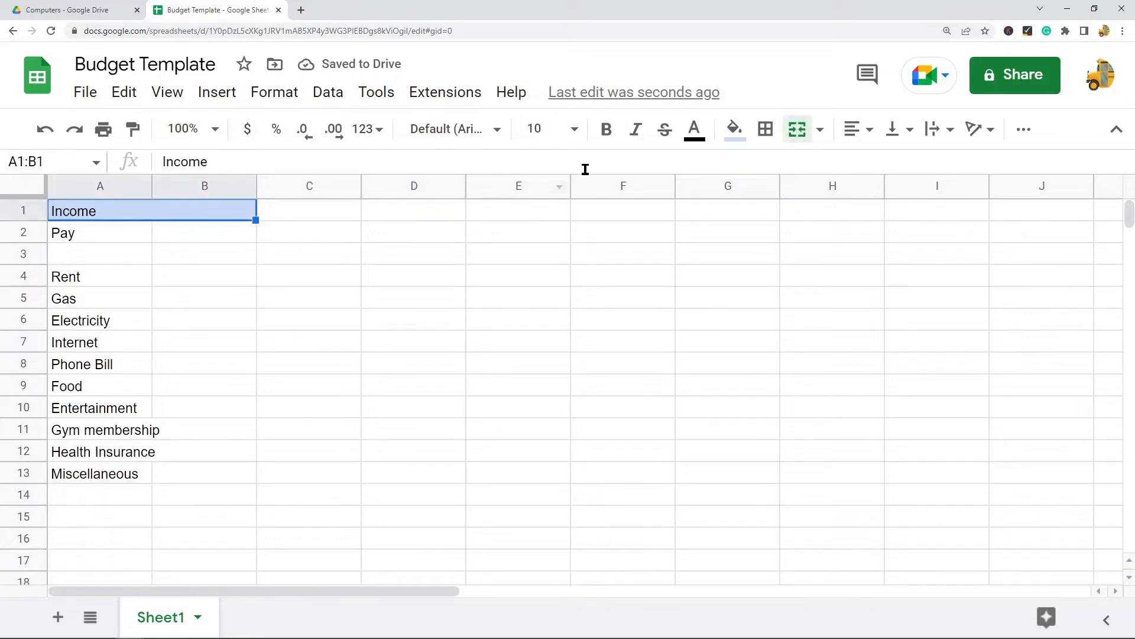
pyautogui.click(606, 130)
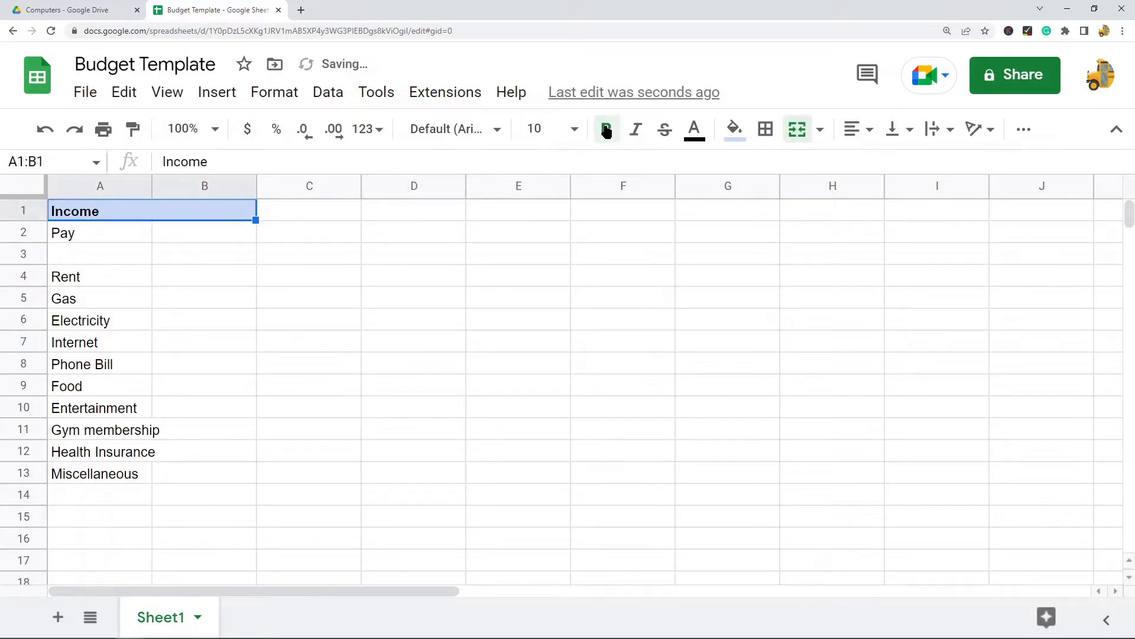
pyautogui.click(859, 131)
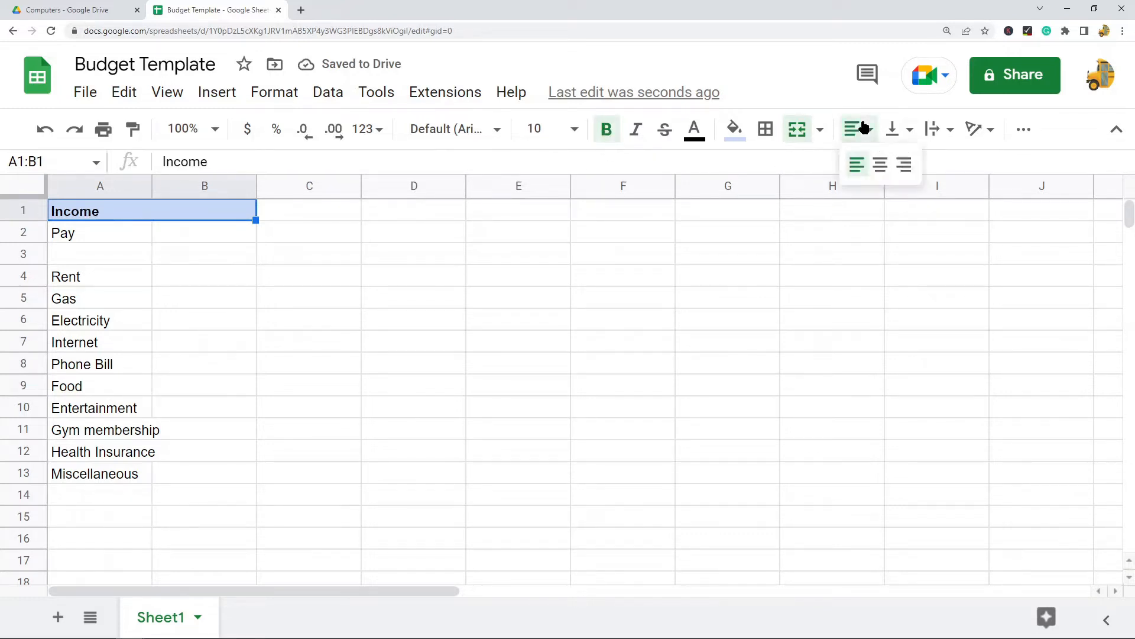
pyautogui.click(883, 166)
pyautogui.click(738, 364)
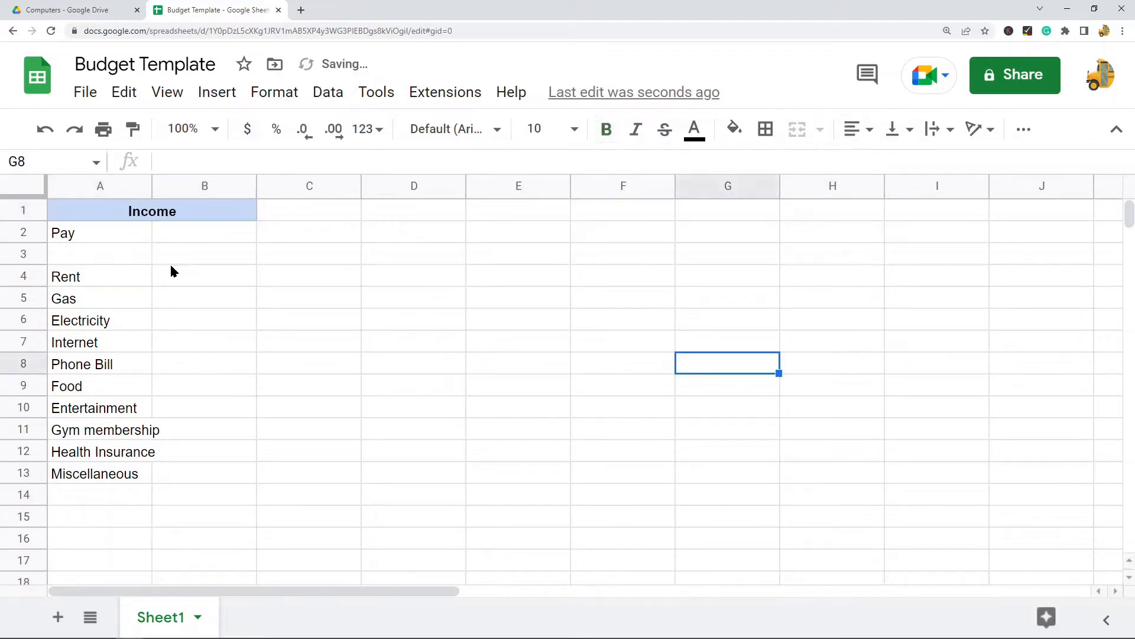
# Duplicate the formatted Income header into the blank row 3 above Rent
pyautogui.click(166, 215)
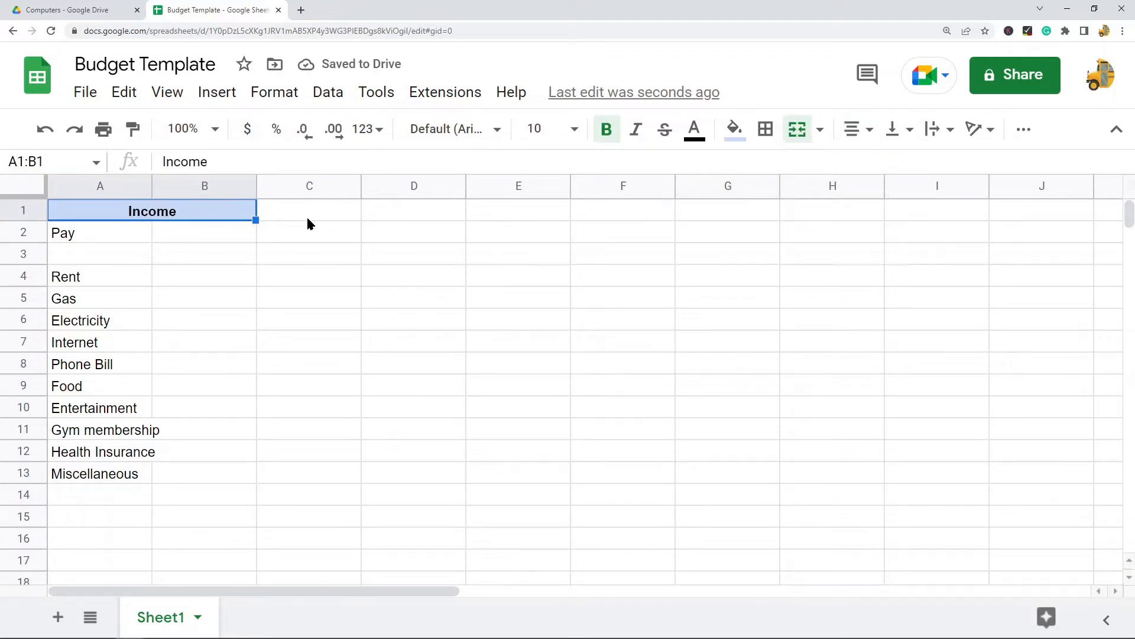
pyautogui.rightClick(163, 211)
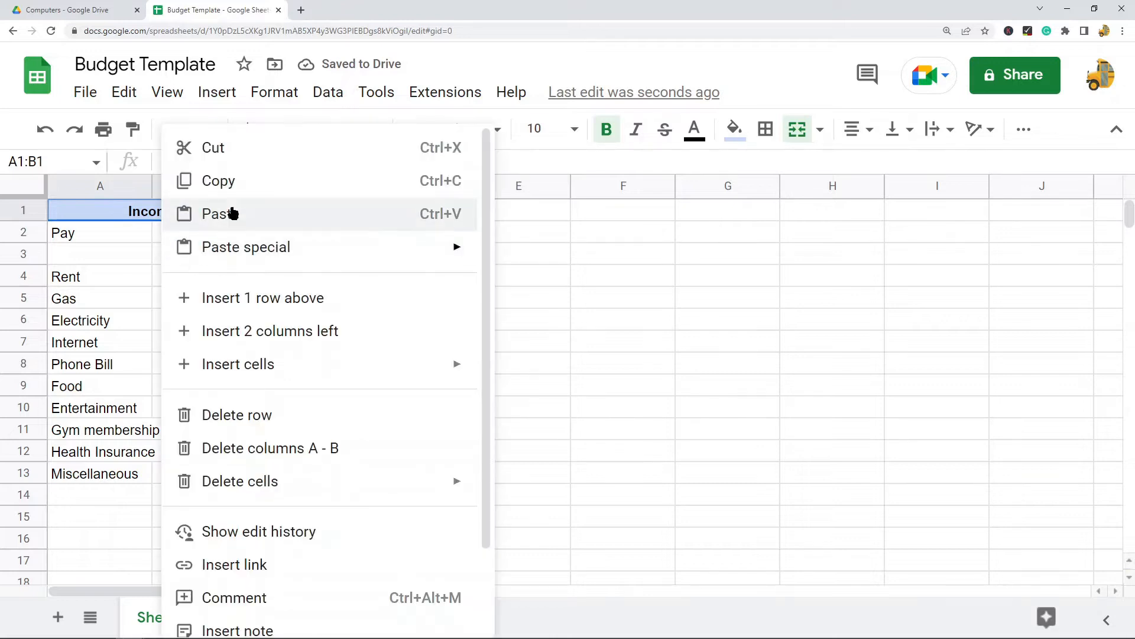
pyautogui.click(240, 182)
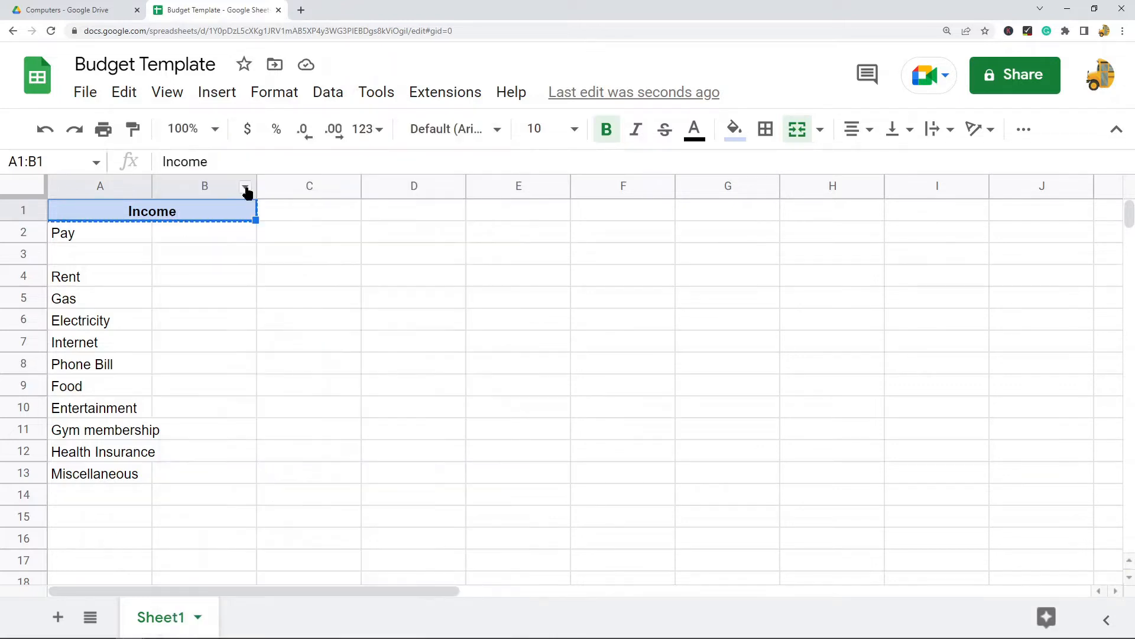
pyautogui.rightClick(114, 259)
pyautogui.click(198, 216)
# Change the text of the copied header in row 3 to Expenses
pyautogui.doubleClick(144, 255)
pyautogui.moveTo(190, 253); pyautogui.dragTo(18, 253)
pyautogui.write('Expenses')
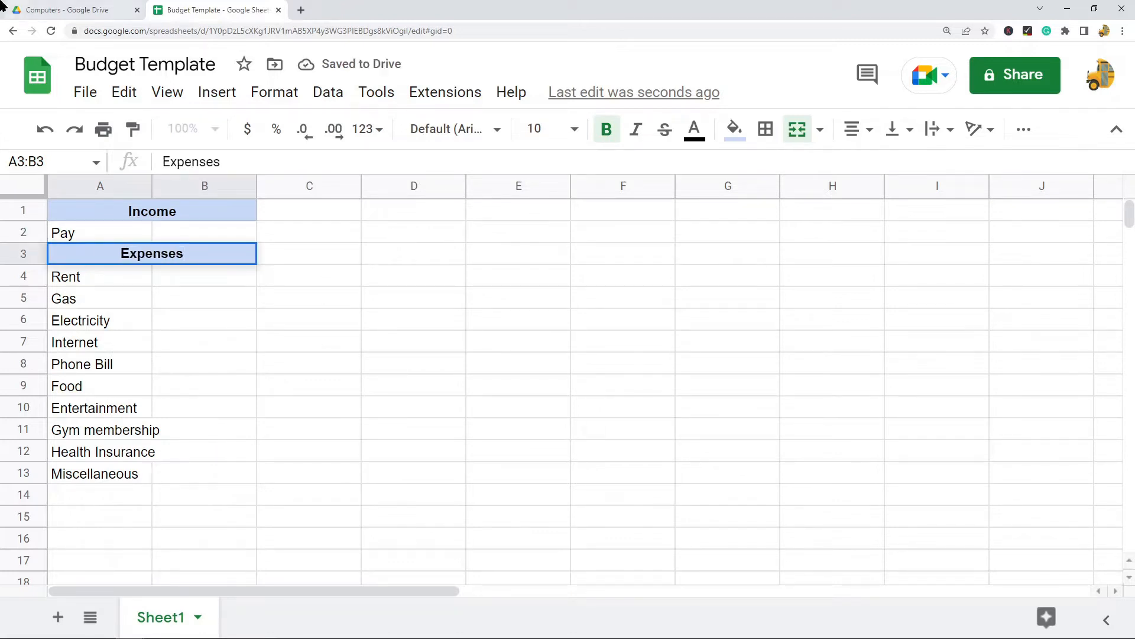
pyautogui.click(736, 310)
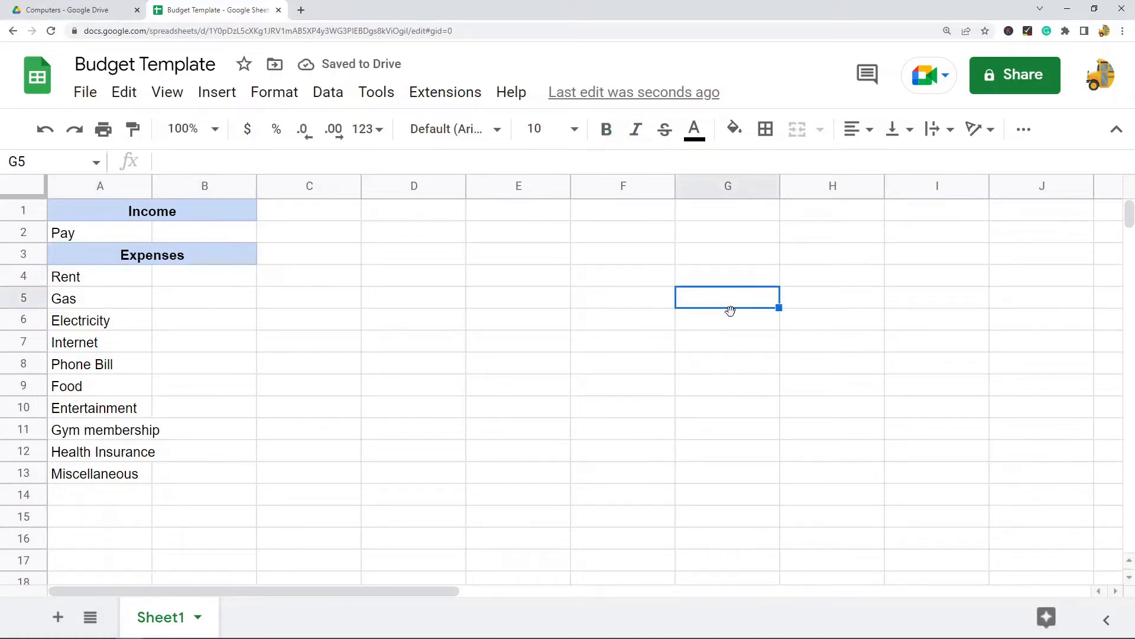
# Apply all borders to A1:B13 and widen column A so the longest category names fit
pyautogui.click(526, 350)
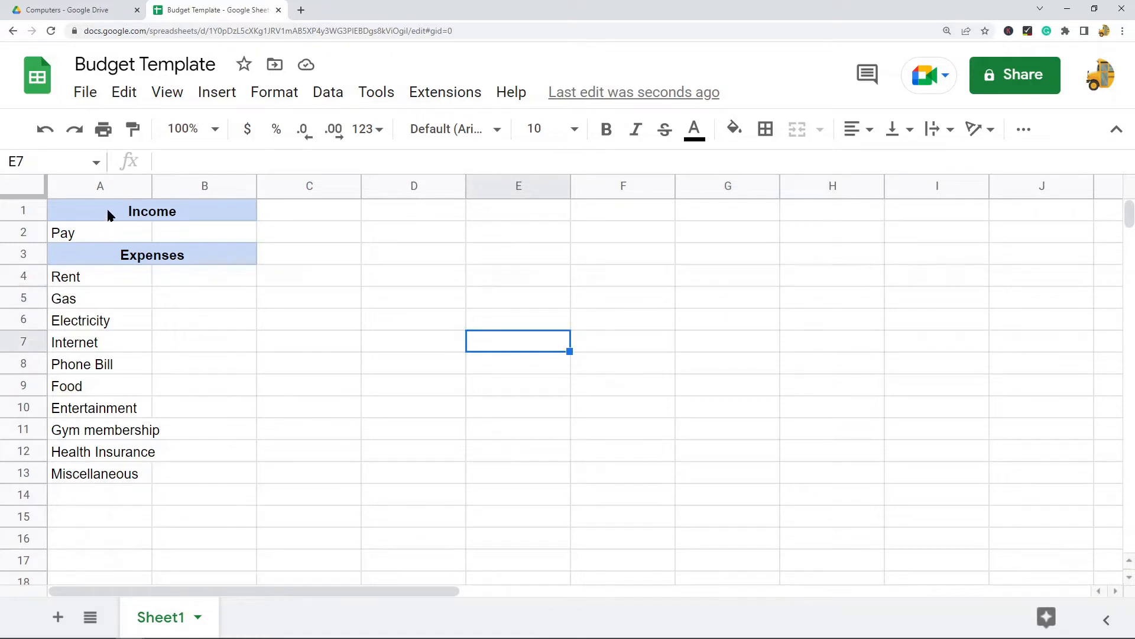
pyautogui.moveTo(107, 213); pyautogui.dragTo(204, 258)
pyautogui.moveTo(200, 427); pyautogui.dragTo(201, 475)
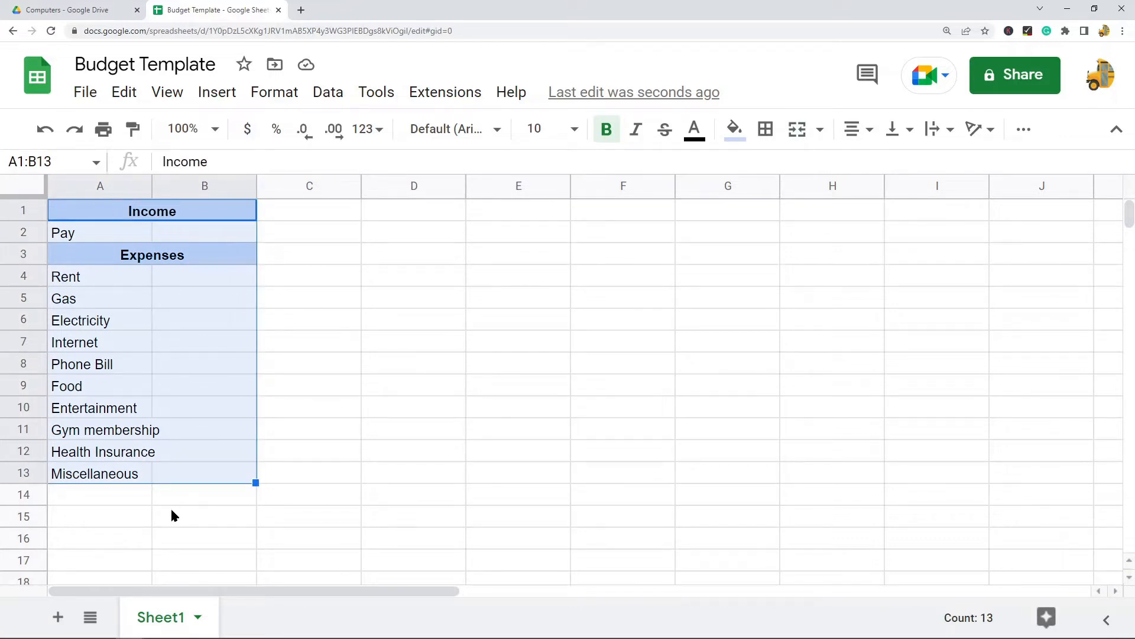
pyautogui.click(767, 130)
pyautogui.click(774, 170)
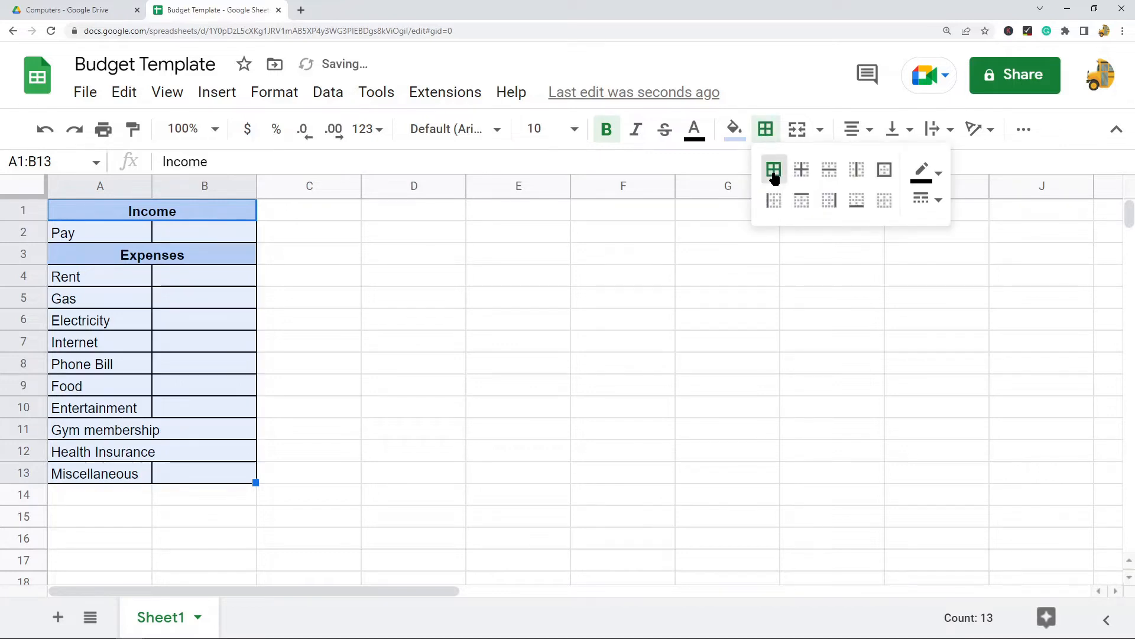
pyautogui.click(439, 363)
pyautogui.moveTo(152, 187)
pyautogui.mouseDown()
pyautogui.moveTo(185, 186)
pyautogui.moveTo(169, 187)
pyautogui.mouseUp()
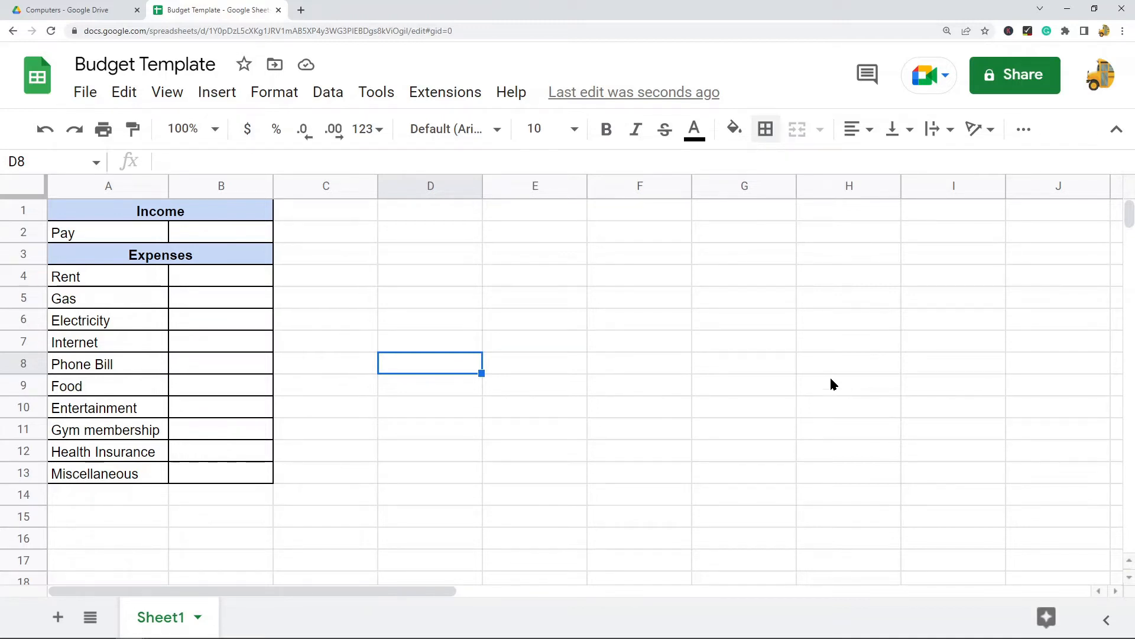
# Enter 2400 as the Pay amount in cell B2
pyautogui.click(228, 236)
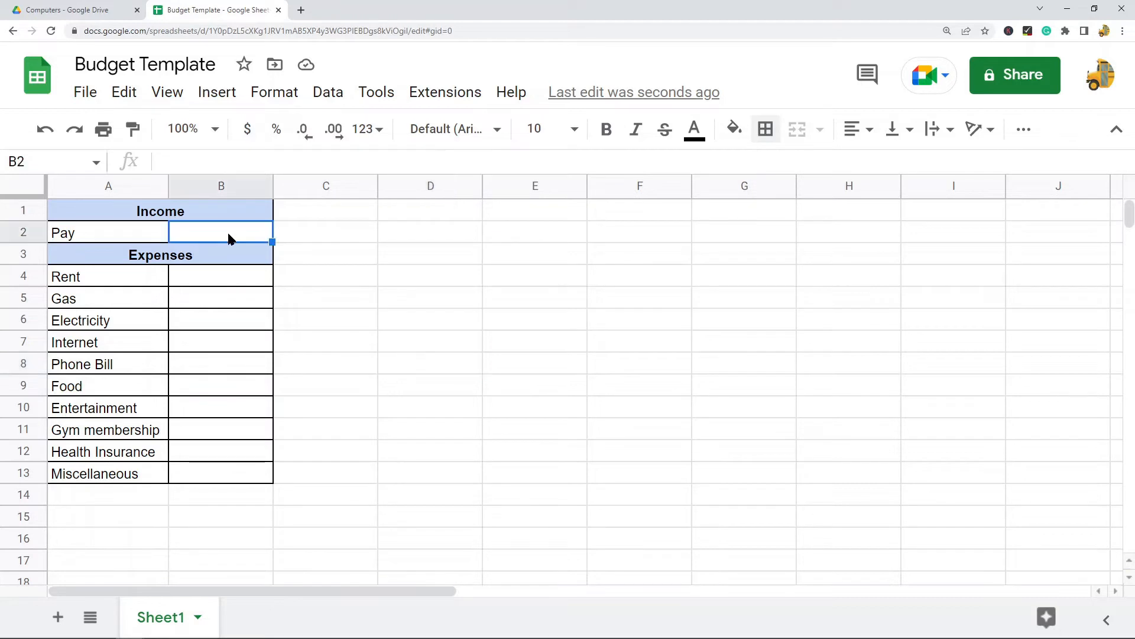
pyautogui.moveTo(214, 281); pyautogui.dragTo(236, 474)
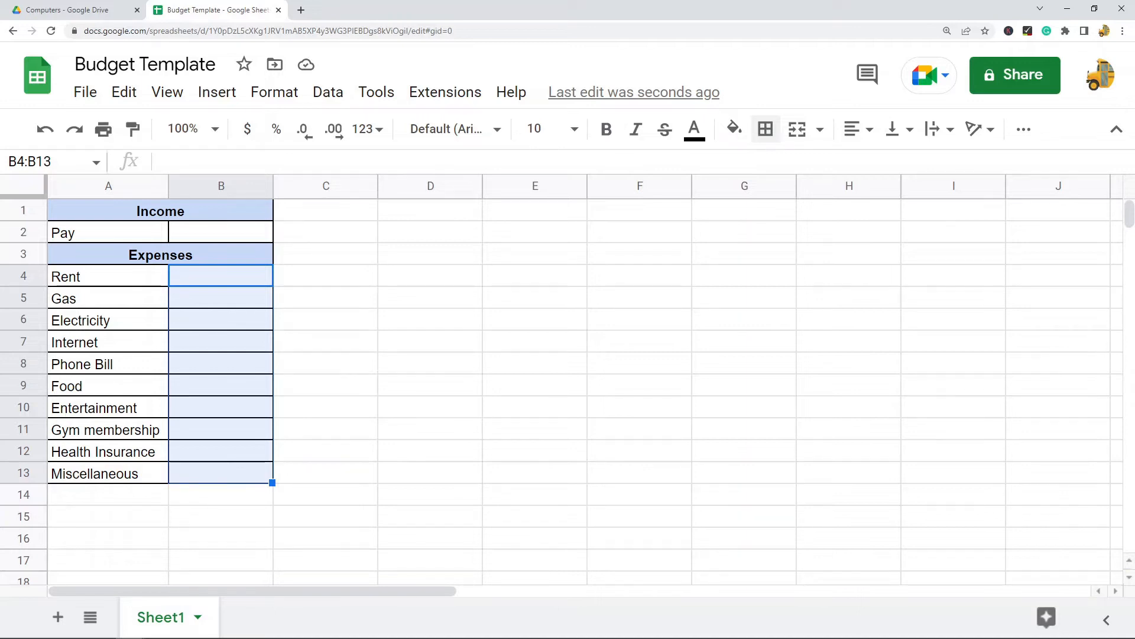
pyautogui.click(218, 232)
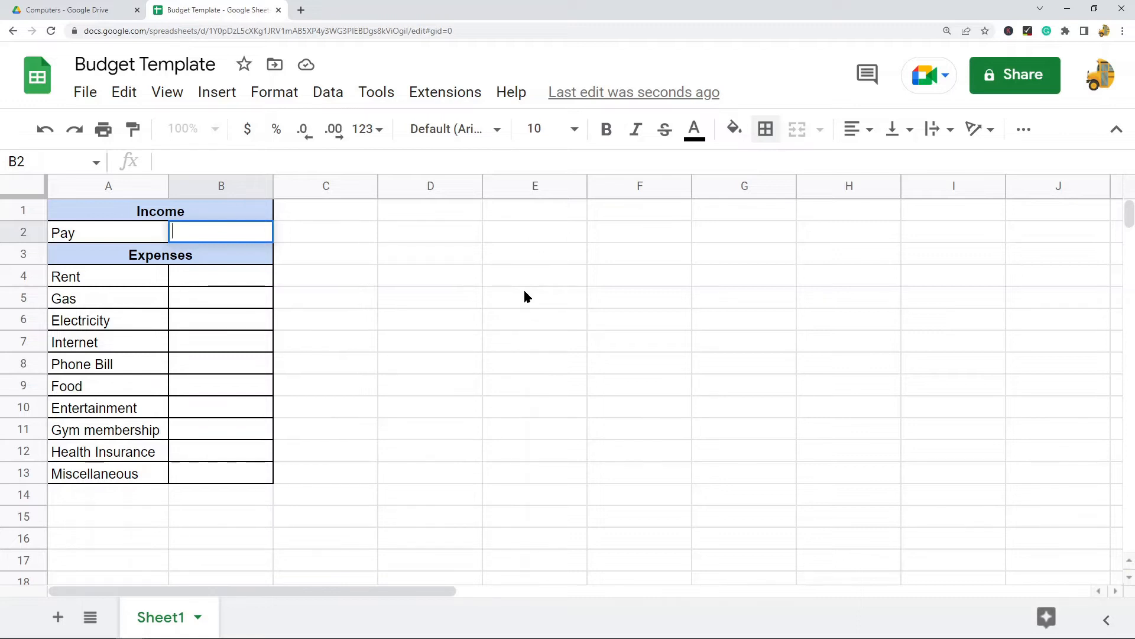
pyautogui.write('2400')
pyautogui.click(424, 303)
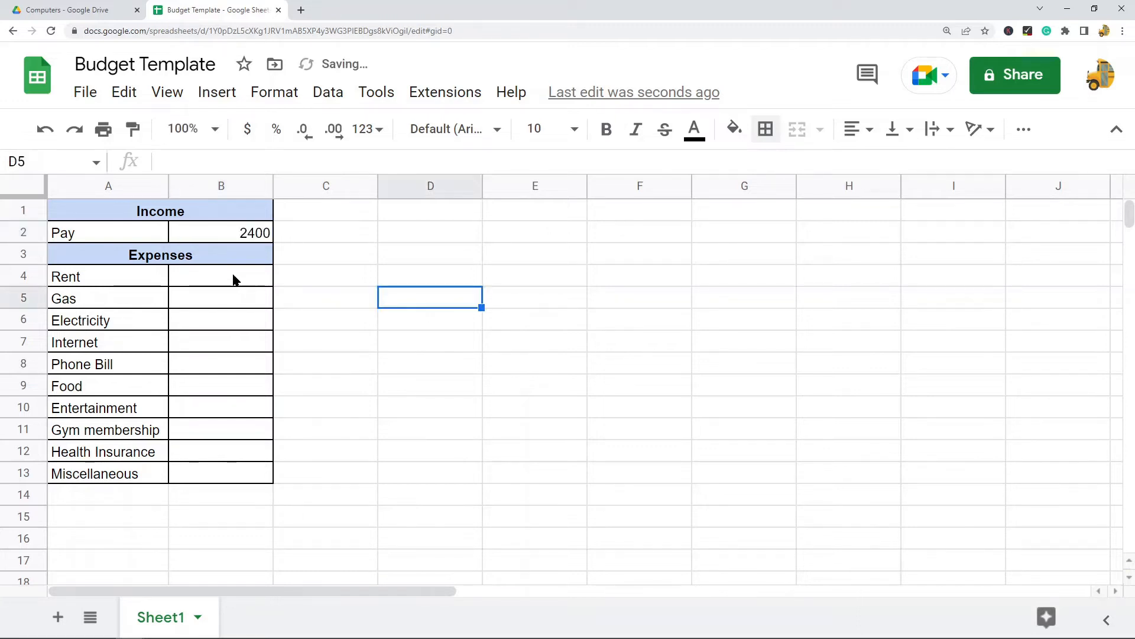
# Enter the expense amounts 1000 for Rent, 100 for Gas and 150 for Electricity in cells B4 to B6
pyautogui.doubleClick(235, 277)
pyautogui.write('1000')
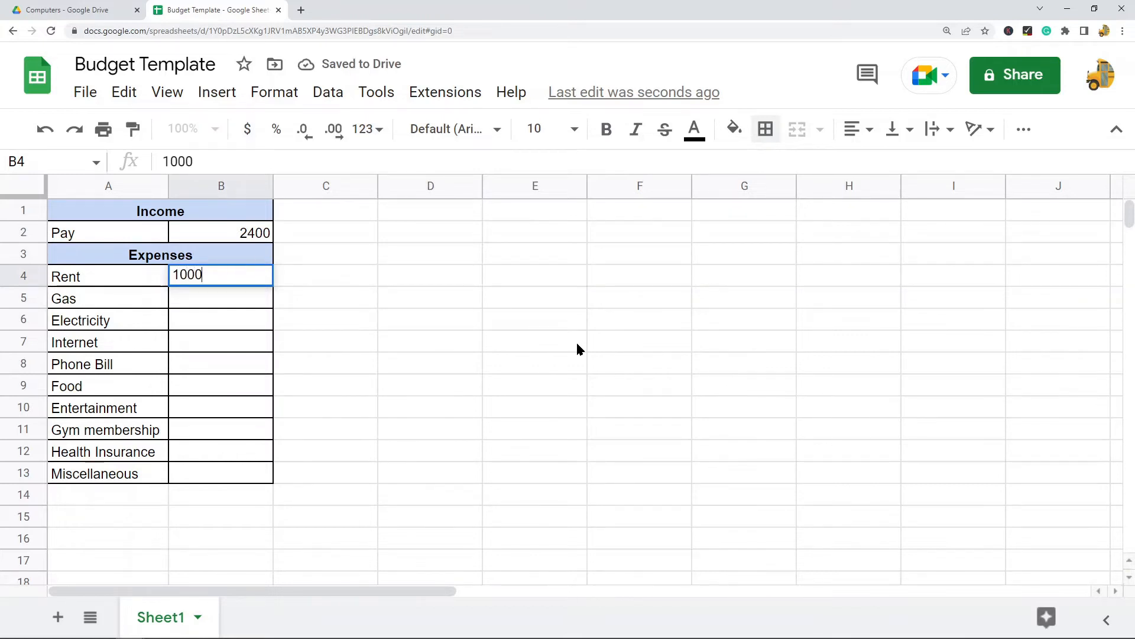
pyautogui.click(591, 342)
pyautogui.click(245, 297)
pyautogui.write('100')
pyautogui.doubleClick(216, 320)
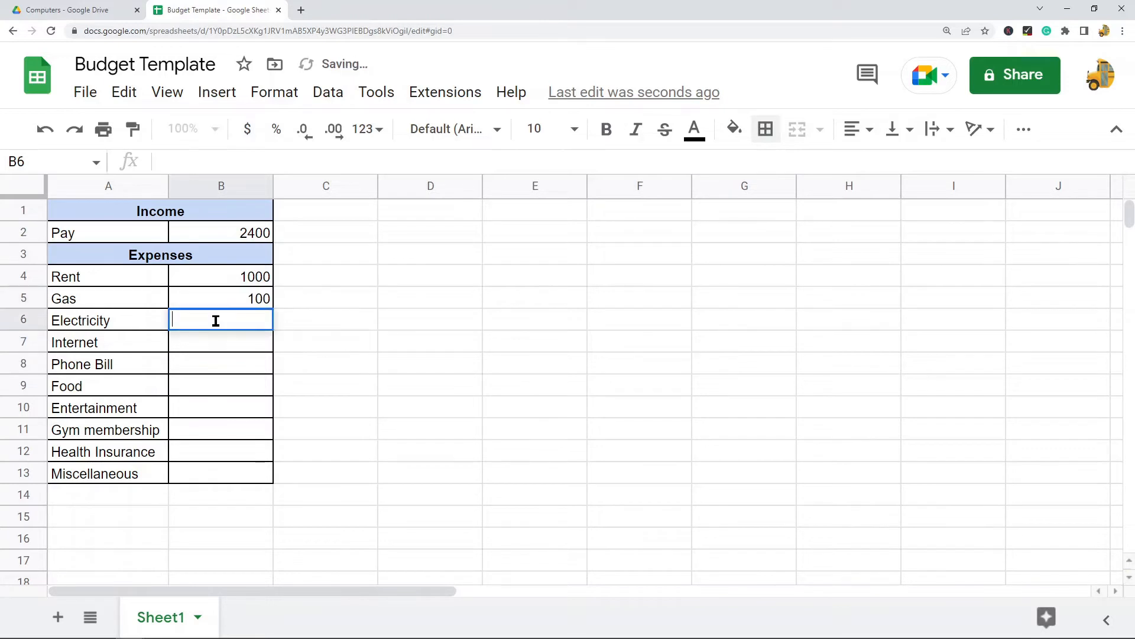
pyautogui.write('150')
pyautogui.click(532, 341)
# Enter 45 for both Internet and Phone Bill in cells B7 and B8
pyautogui.click(221, 342)
pyautogui.write('45')
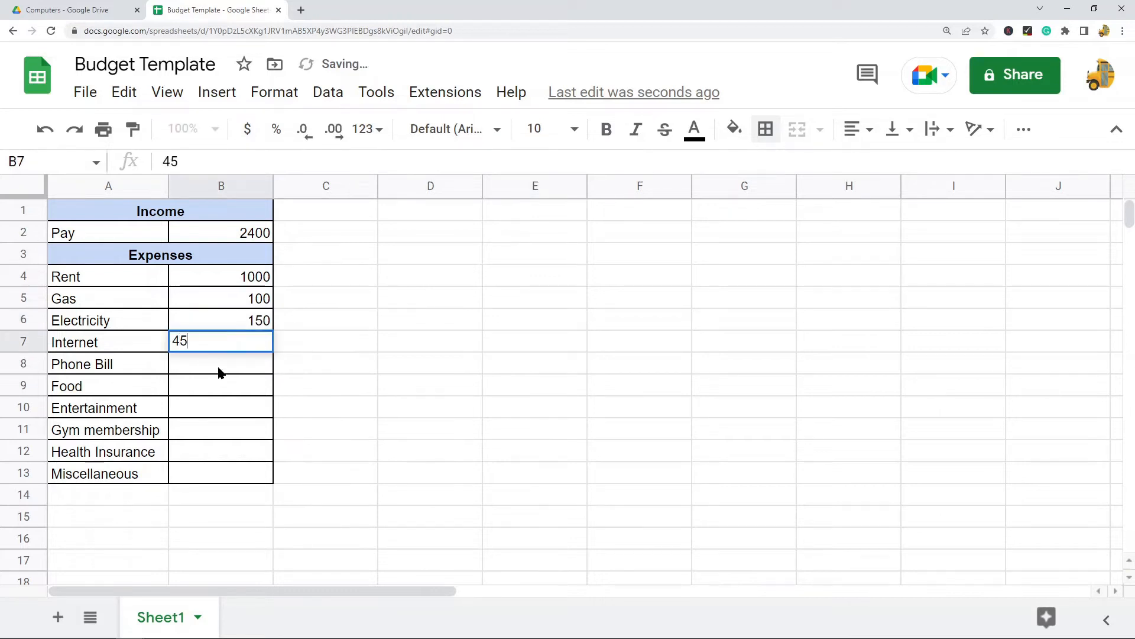
pyautogui.press('Return')
pyautogui.write('45')
pyautogui.click(441, 387)
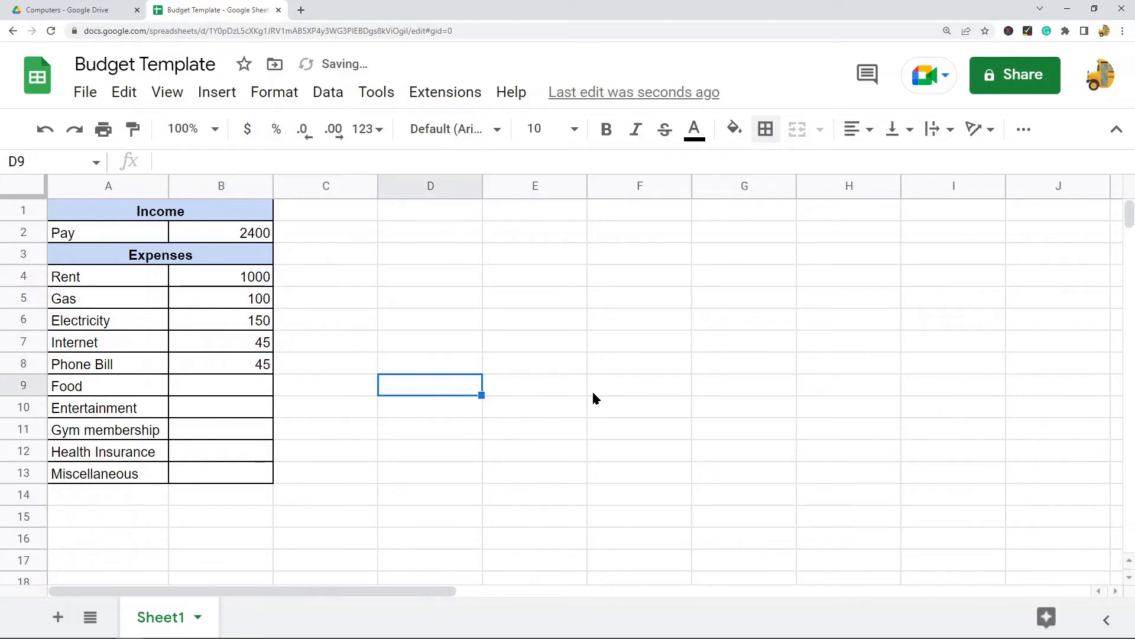
# Enter 400 for Food in cell B9 and 100 for Entertainment in cell B10
pyautogui.click(223, 385)
pyautogui.write('400')
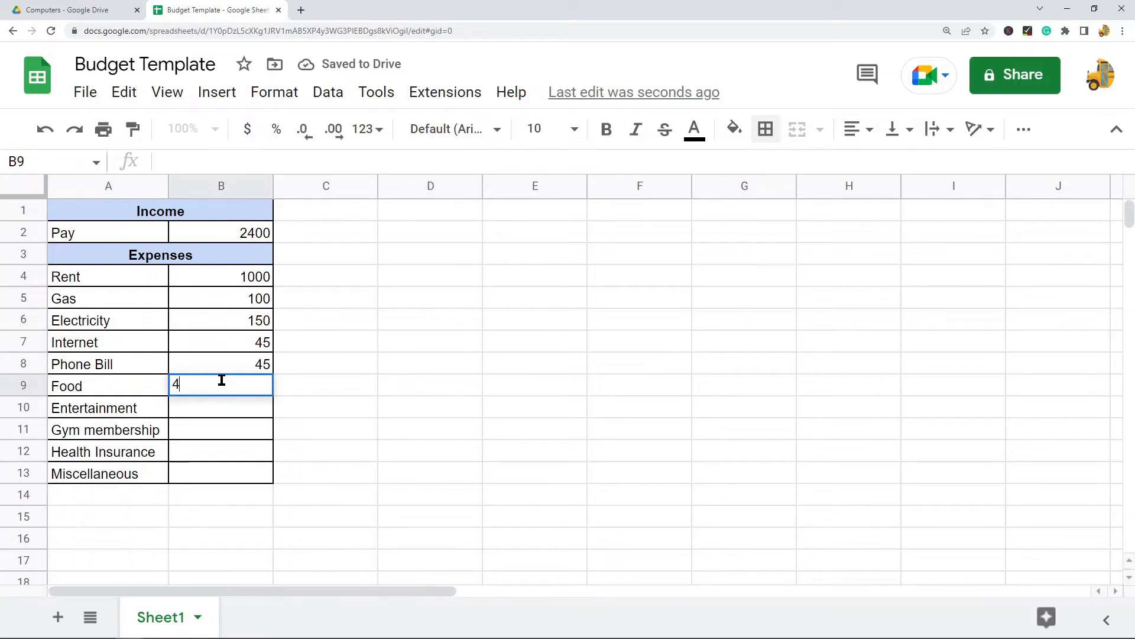
pyautogui.click(387, 390)
pyautogui.scroll(-3, 428, 390)
pyautogui.scroll(3, 512, 455)
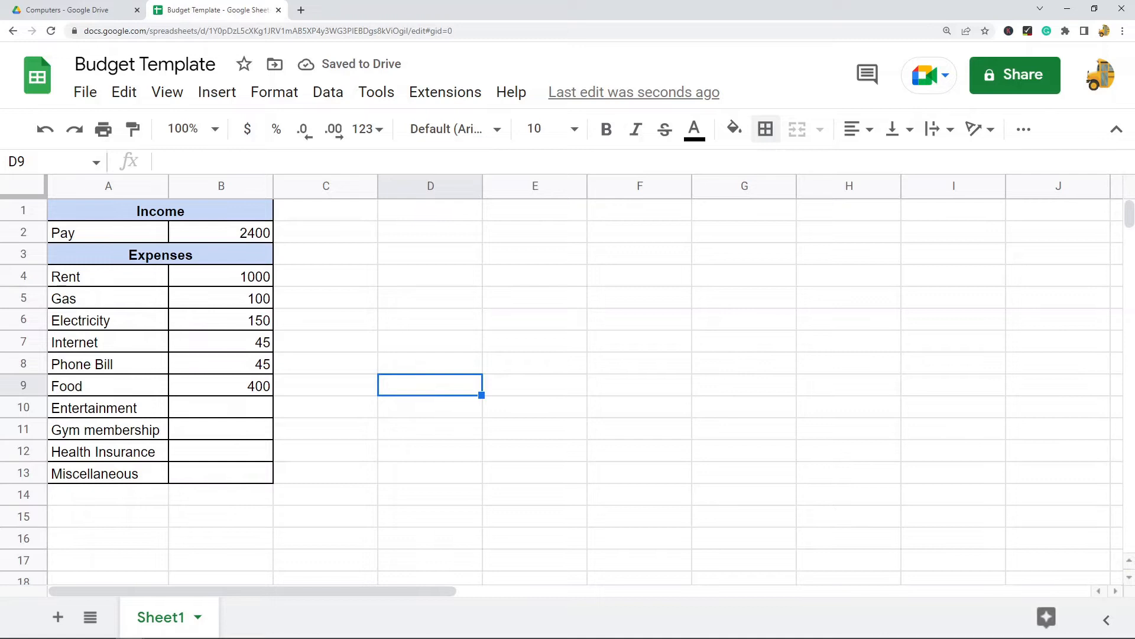
pyautogui.click(254, 402)
pyautogui.write('100')
pyautogui.click(385, 412)
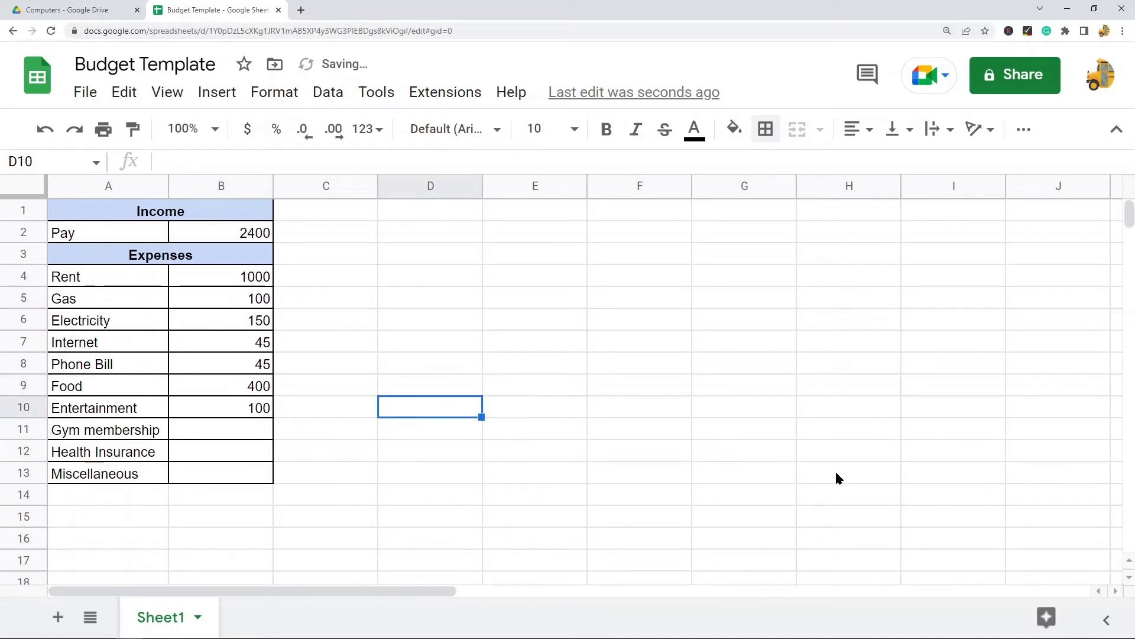
# Enter 50 for Gym membership in cell B11 and 200 for Health Insurance in cell B12
pyautogui.click(238, 435)
pyautogui.write('50')
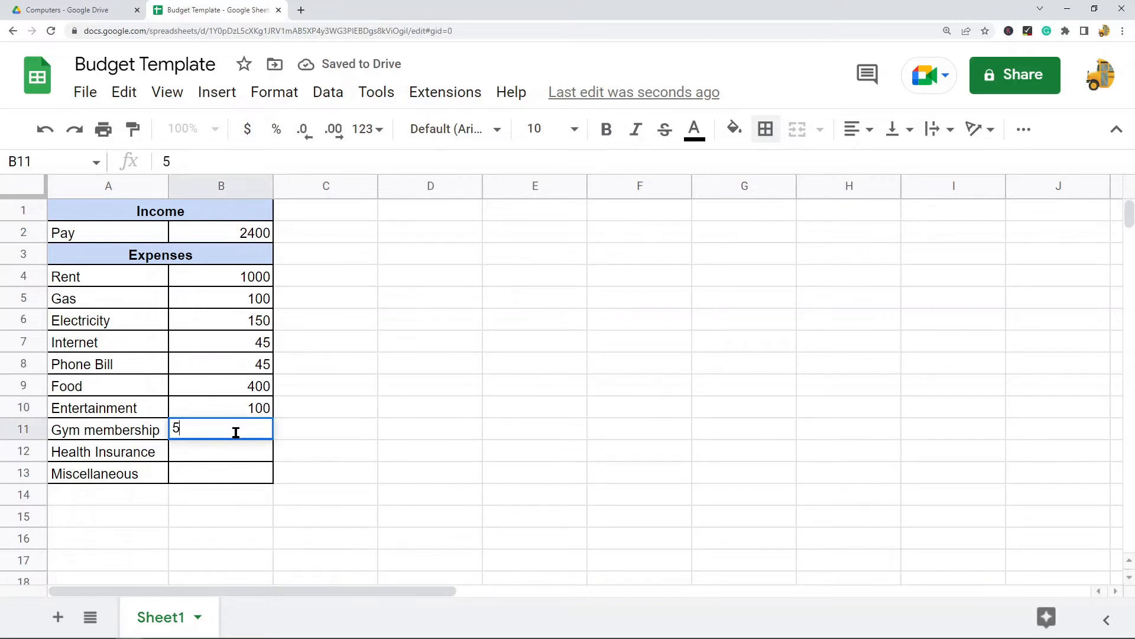
pyautogui.click(424, 440)
pyautogui.doubleClick(254, 448)
pyautogui.write('200')
pyautogui.press('Return')
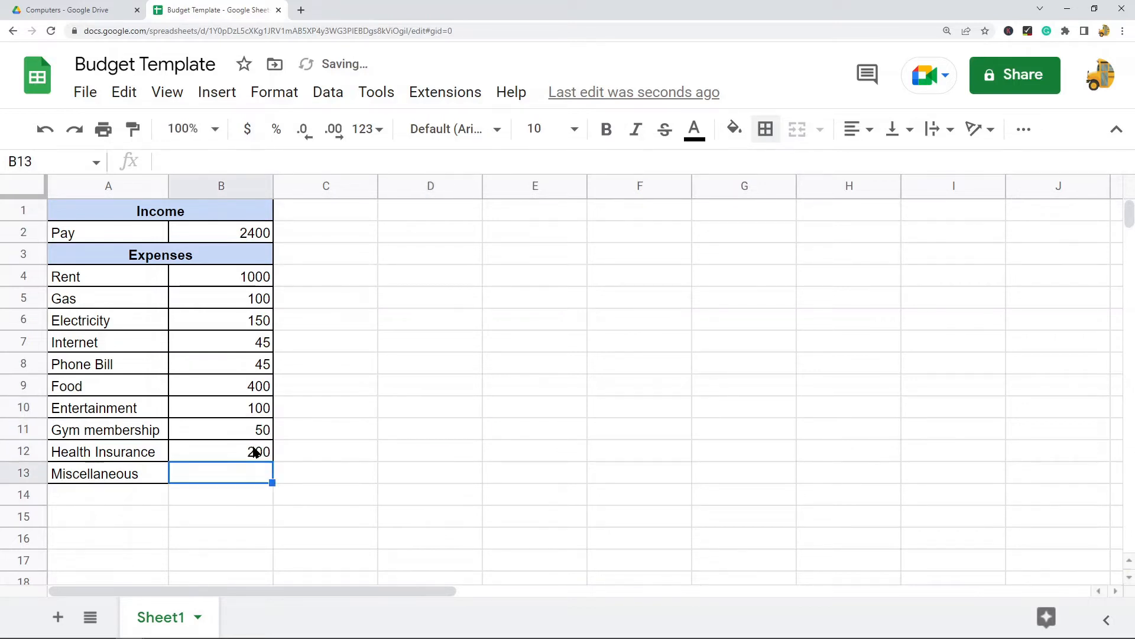
# Enter 50 for Miscellaneous in cell B13
pyautogui.write('50')
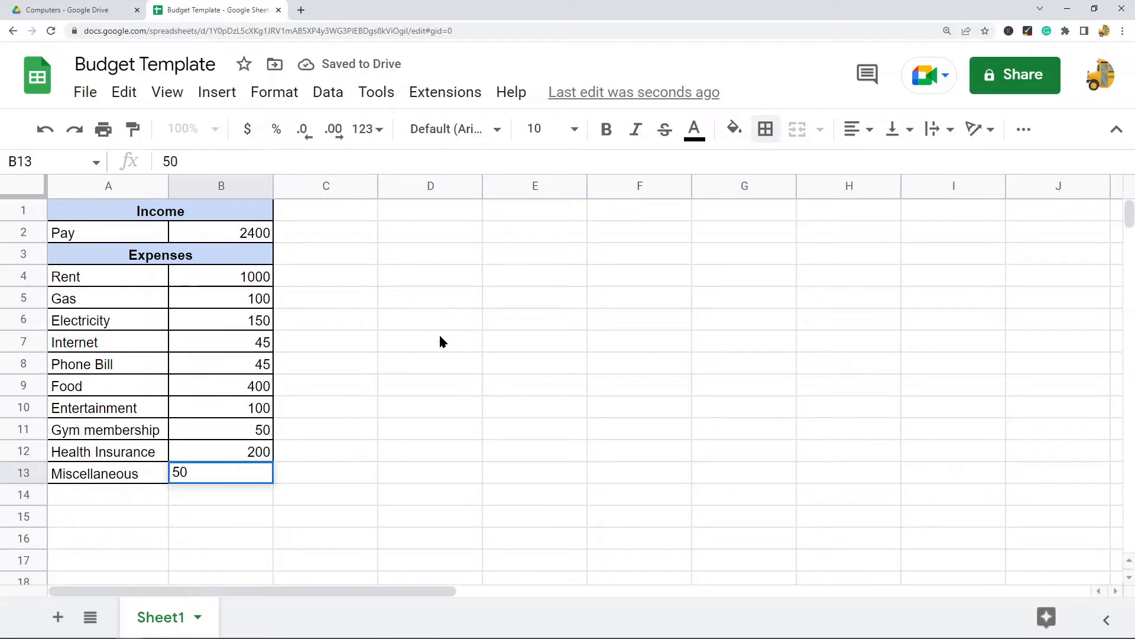
pyautogui.click(440, 342)
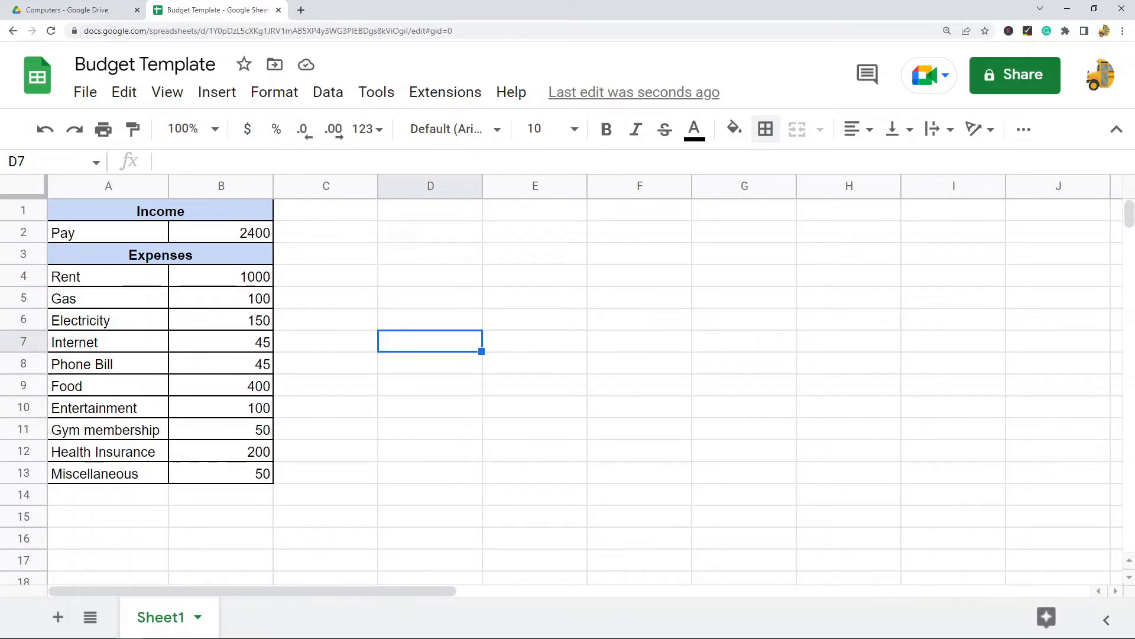
pyautogui.click(237, 276)
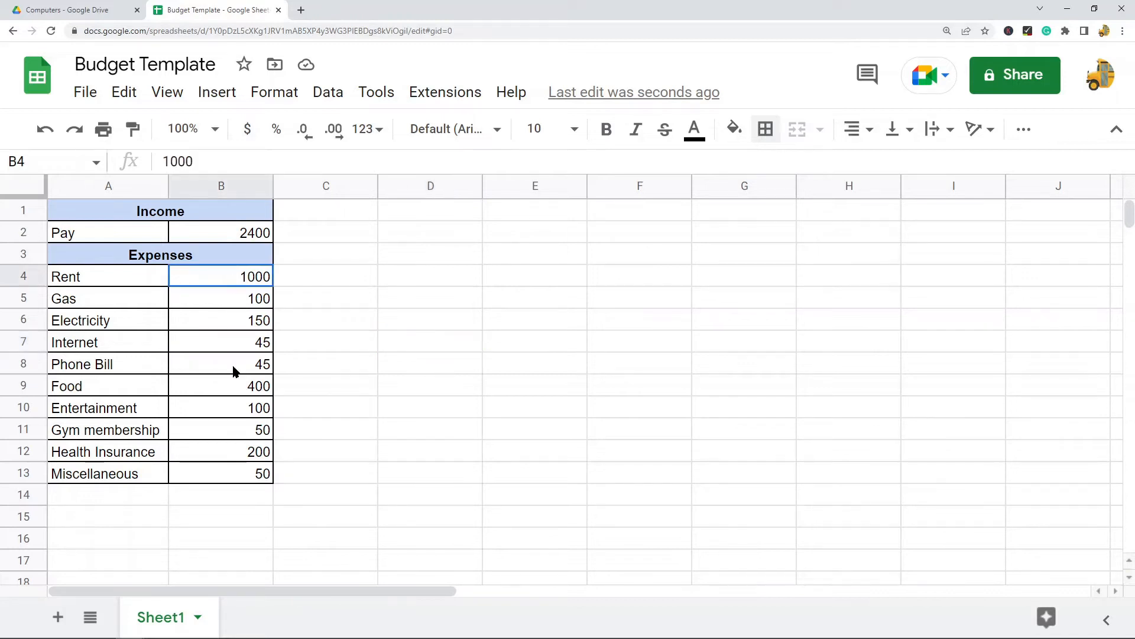
pyautogui.moveTo(235, 371); pyautogui.dragTo(264, 476)
pyautogui.click(465, 410)
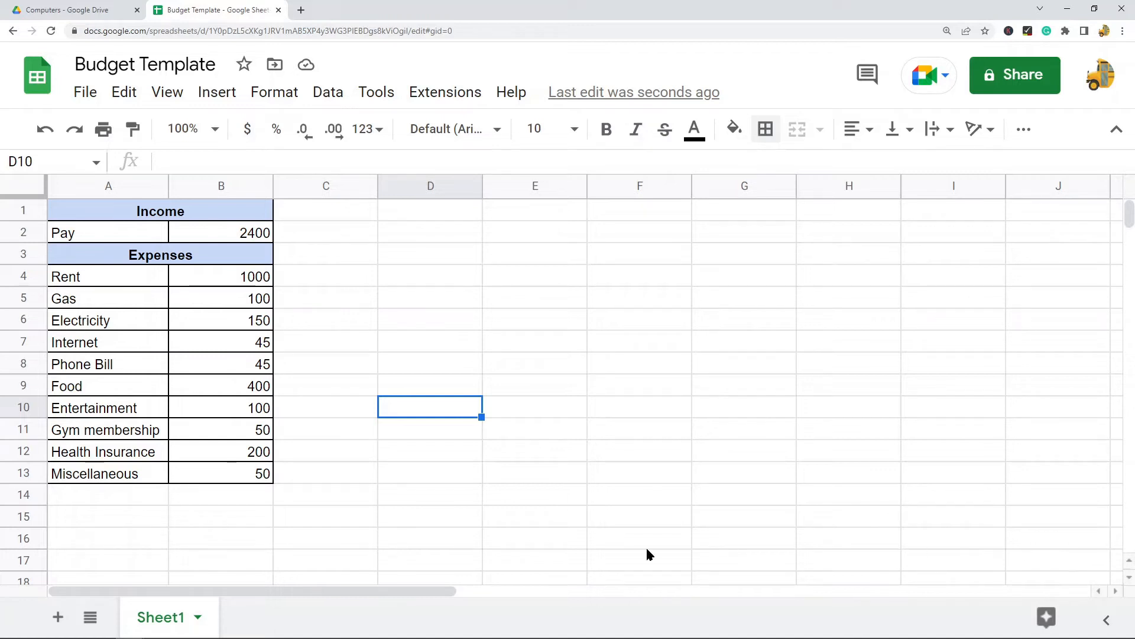
# Add the label Total Expenses in cell A14 below Miscellaneous
pyautogui.doubleClick(116, 495)
pyautogui.write('Total Expenses')
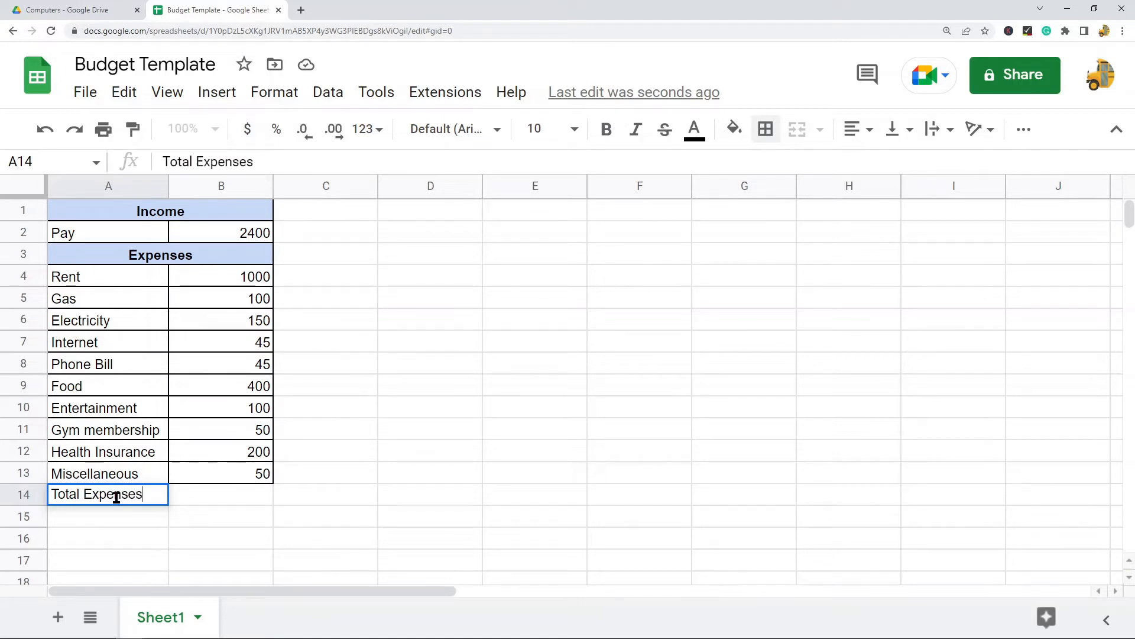
pyautogui.click(575, 501)
pyautogui.moveTo(158, 499); pyautogui.dragTo(266, 500)
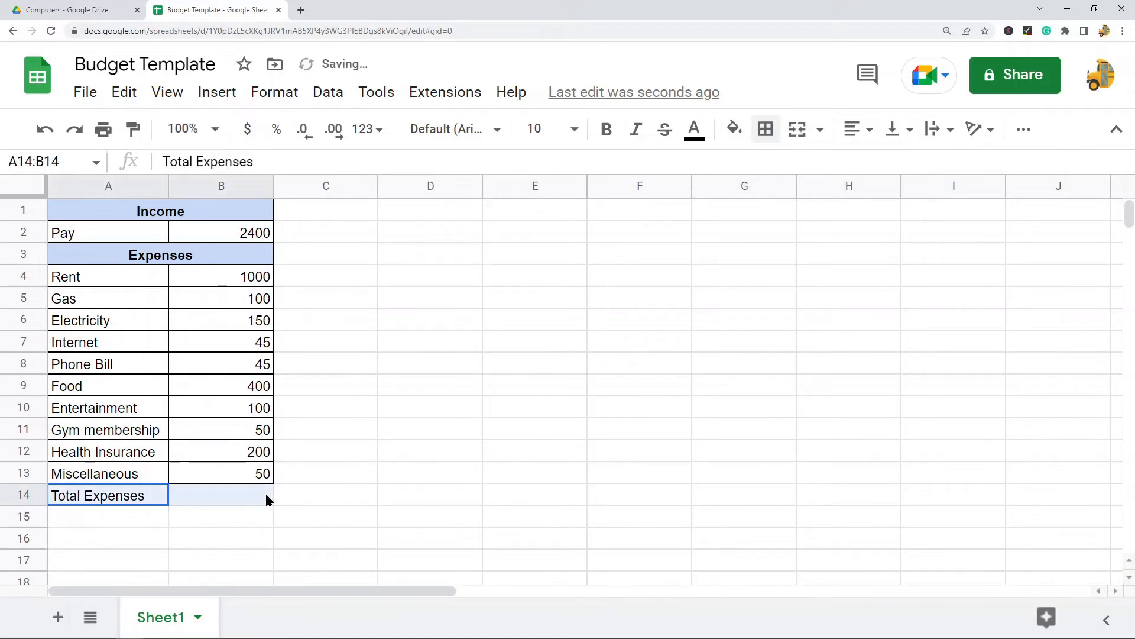
pyautogui.click(535, 342)
# Copy the merged Expenses header to row 15 and change the copy's text to Savings
pyautogui.click(190, 255)
pyautogui.hotkey('ctrl', 'c')
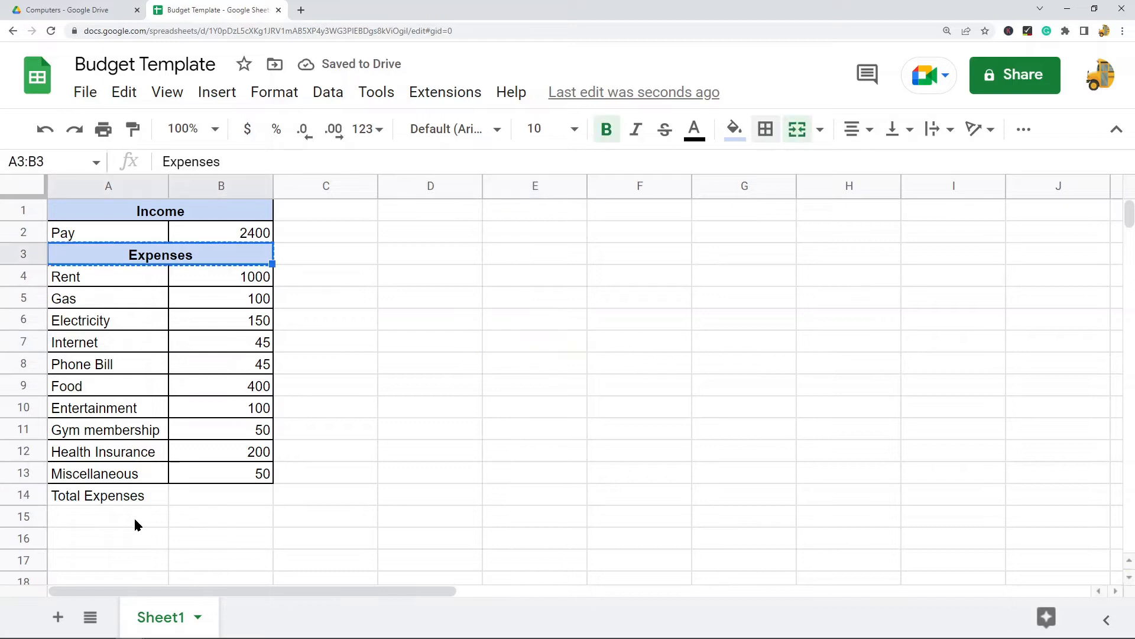
pyautogui.click(135, 525)
pyautogui.hotkey('ctrl', 'v')
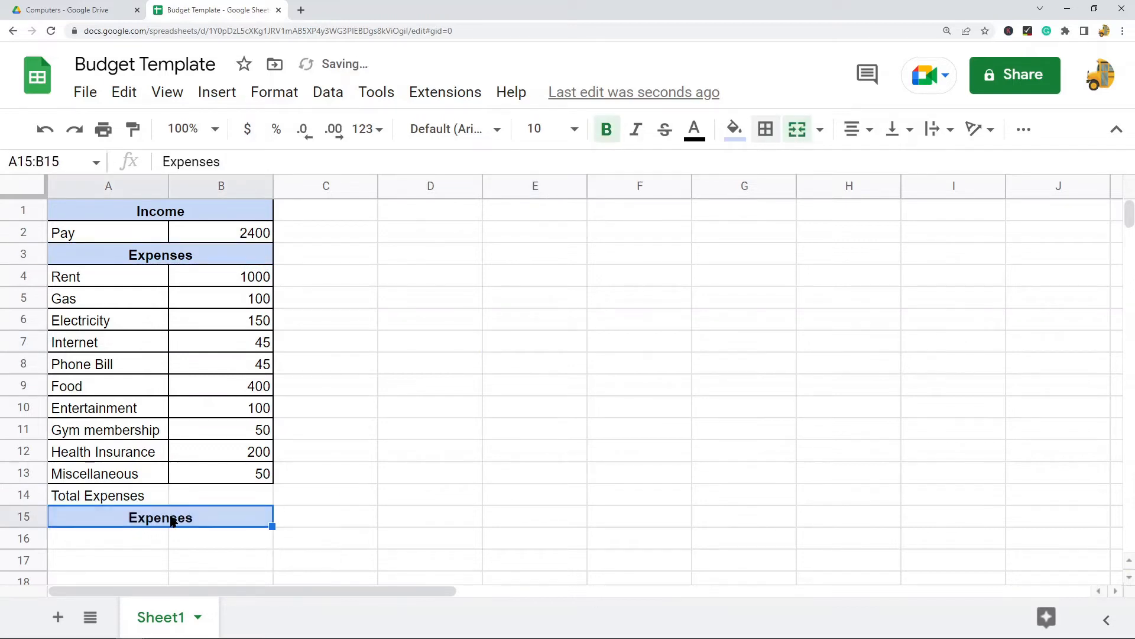
pyautogui.doubleClick(171, 521)
pyautogui.write('Savings')
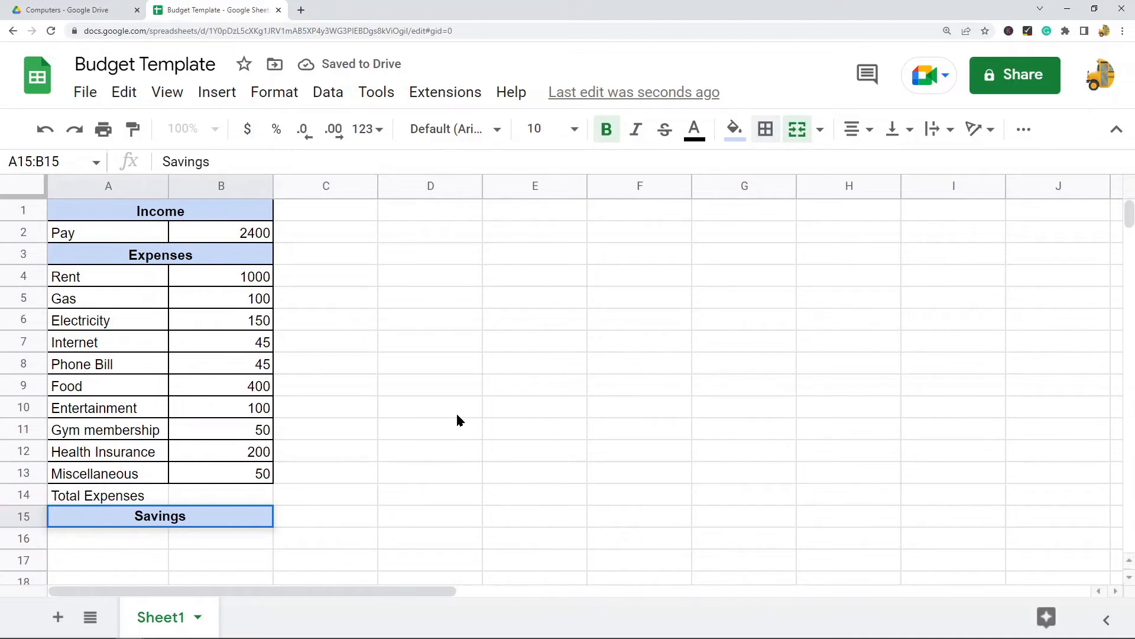
pyautogui.click(555, 439)
# Change the Savings header's fill color to light orange
pyautogui.click(180, 523)
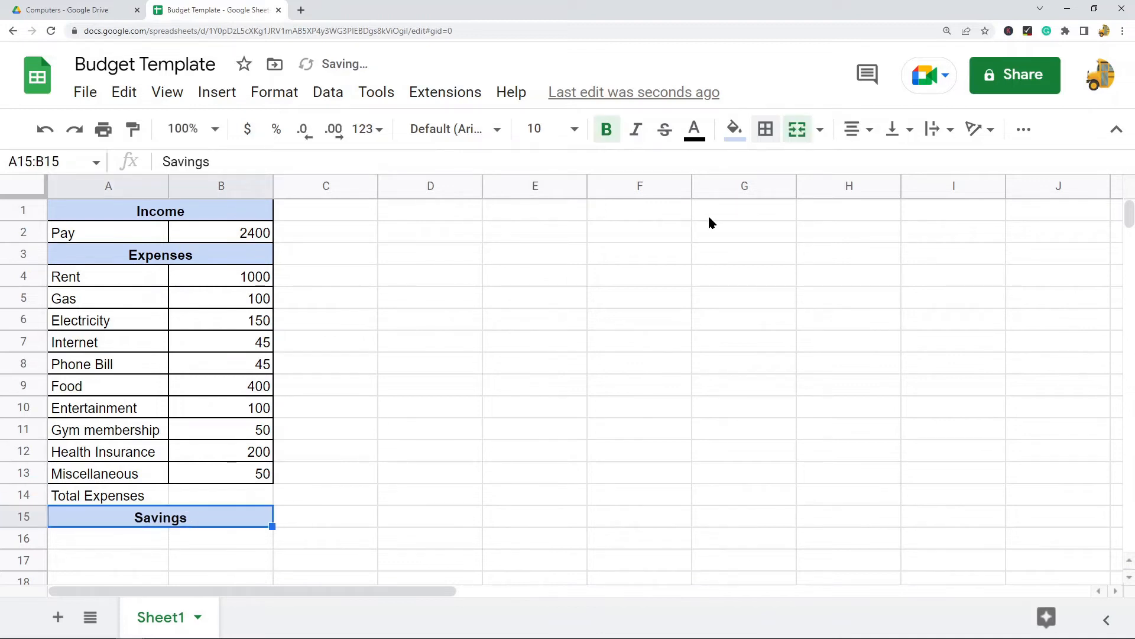
pyautogui.click(735, 131)
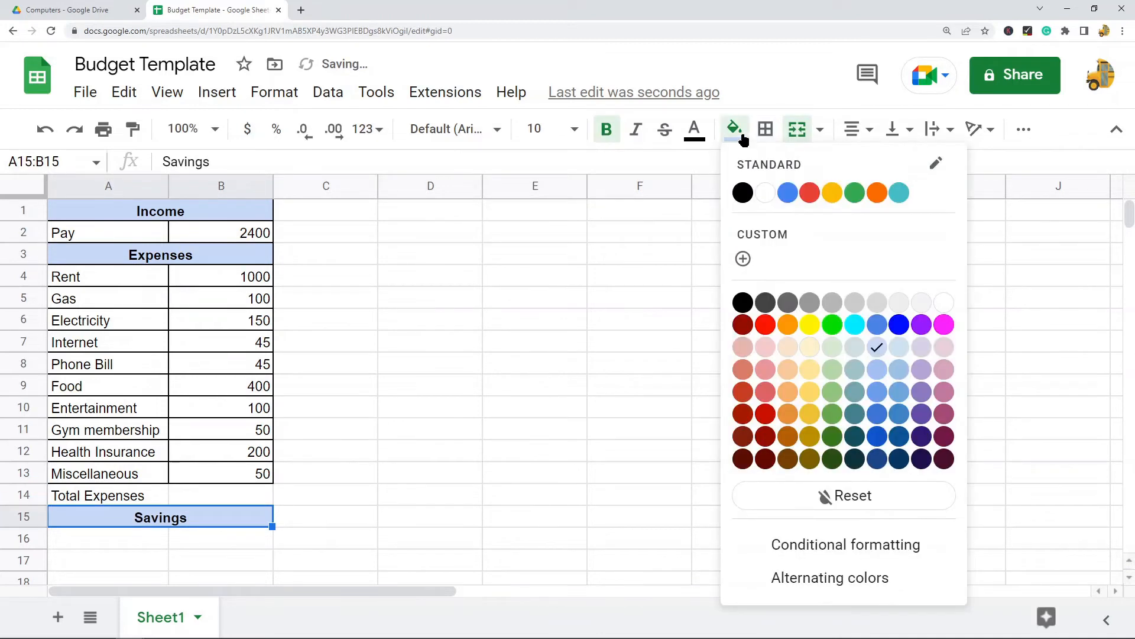
pyautogui.click(788, 348)
pyautogui.click(326, 408)
# Enter the label Leftover in cell A16 below the Savings header
pyautogui.scroll(-3, 426, 379)
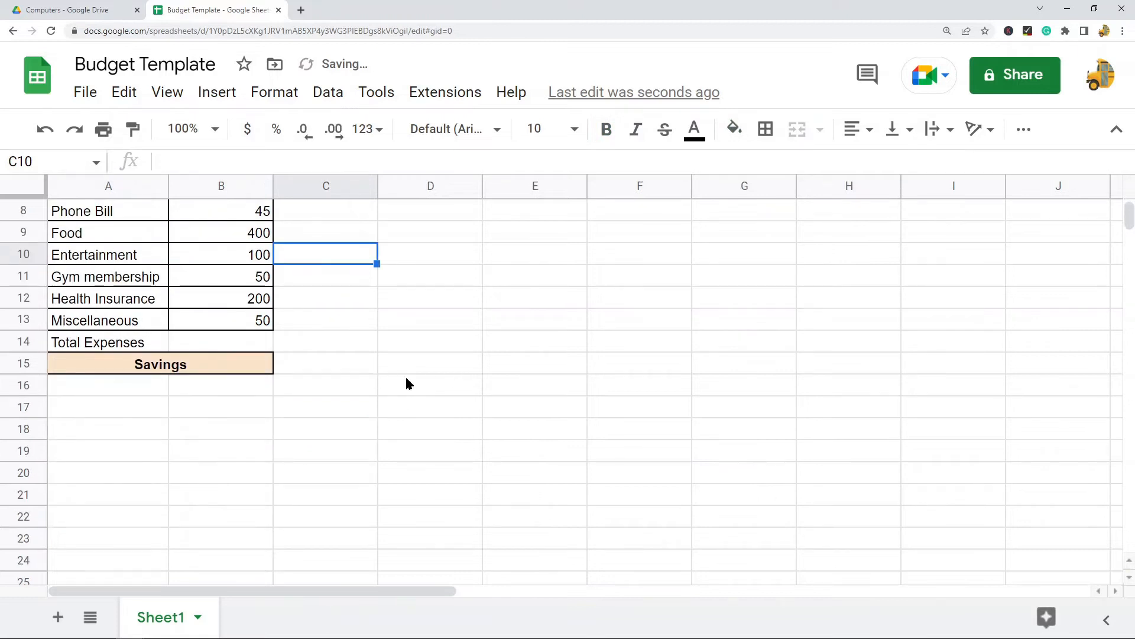
pyautogui.click(115, 382)
pyautogui.write('L')
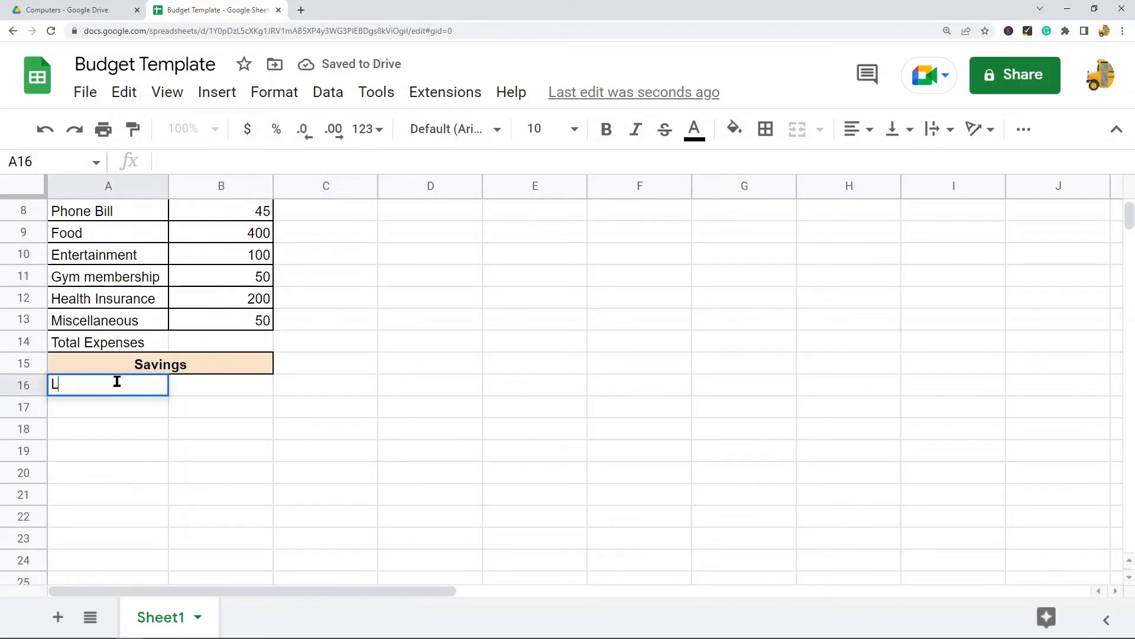
pyautogui.write('eftover')
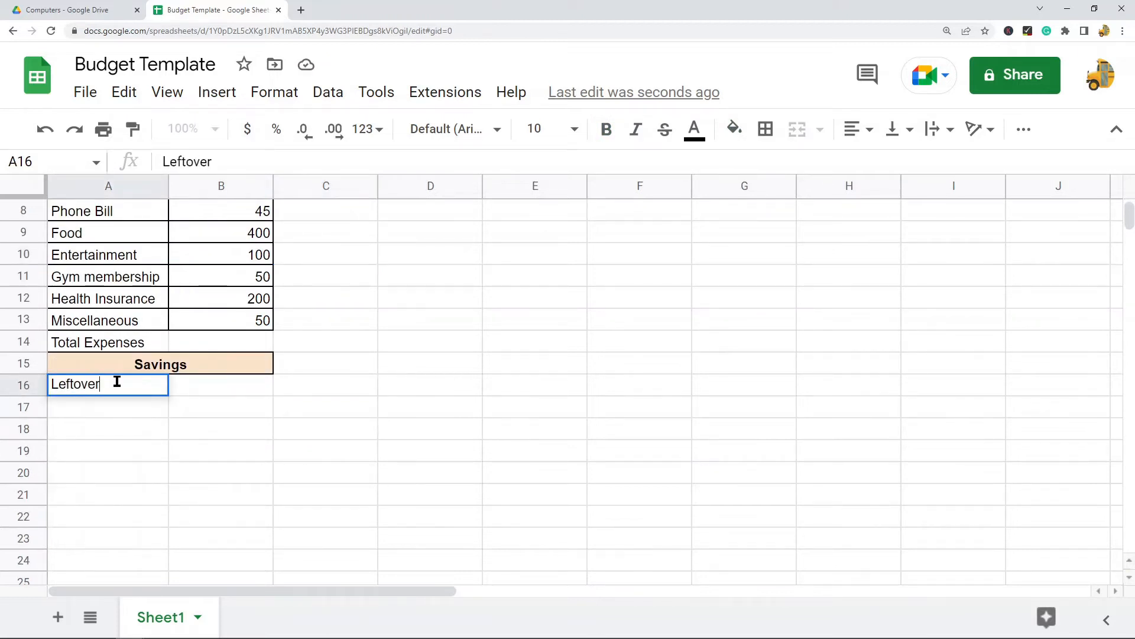
pyautogui.click(471, 405)
# Apply all borders to the range A13:B16
pyautogui.scroll(1, 246, 398)
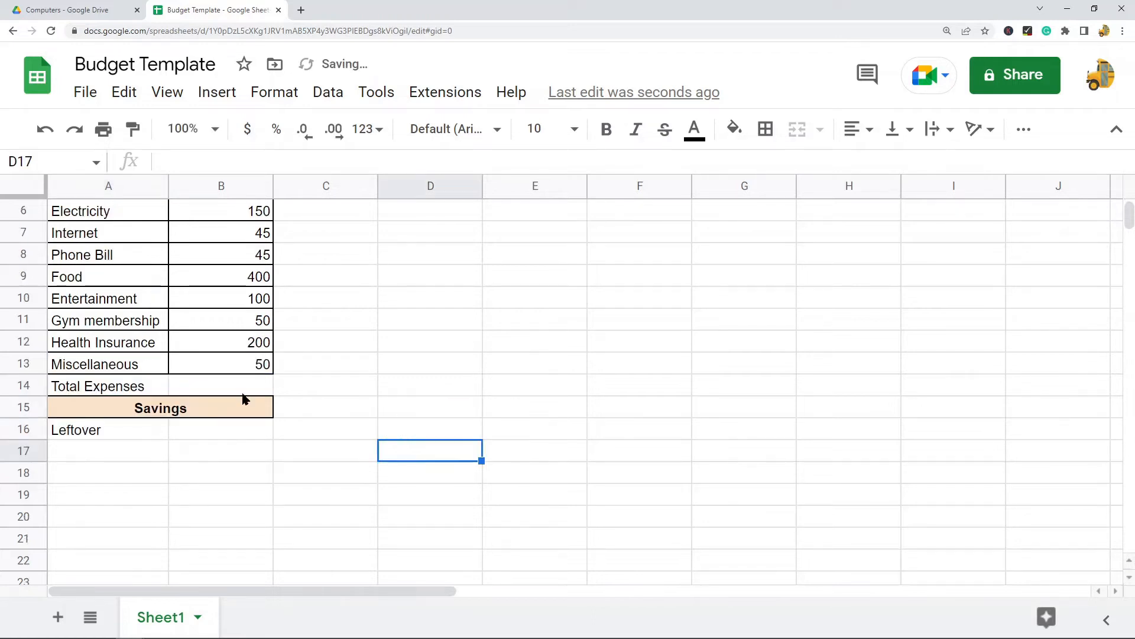
pyautogui.moveTo(131, 365); pyautogui.dragTo(243, 436)
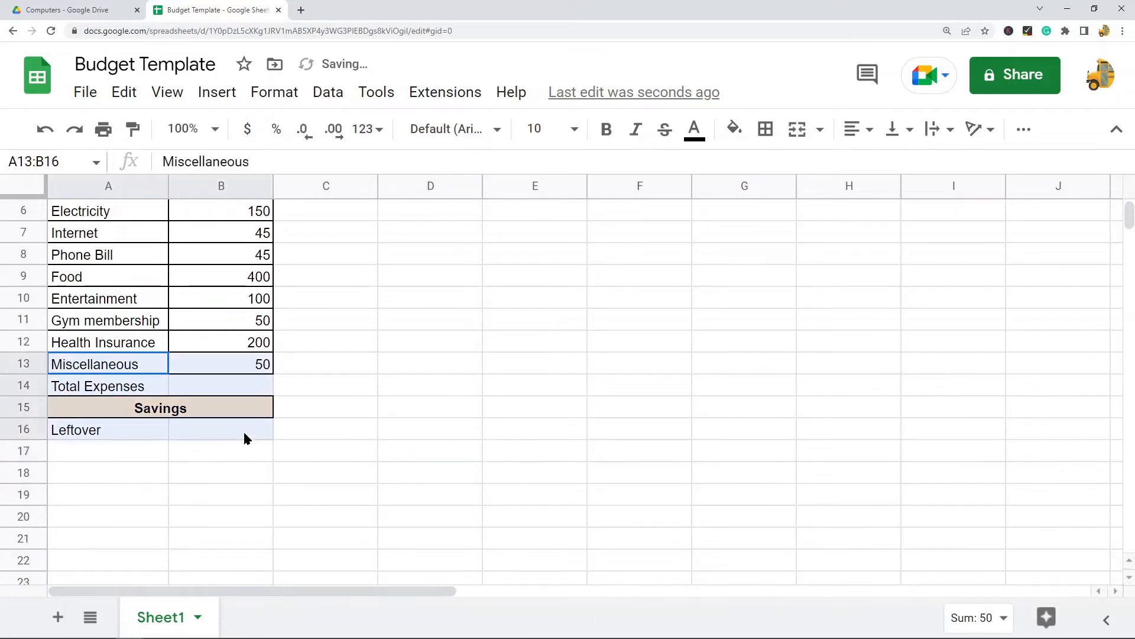
pyautogui.click(766, 129)
pyautogui.click(385, 366)
pyautogui.moveTo(115, 368); pyautogui.dragTo(240, 435)
pyautogui.click(766, 129)
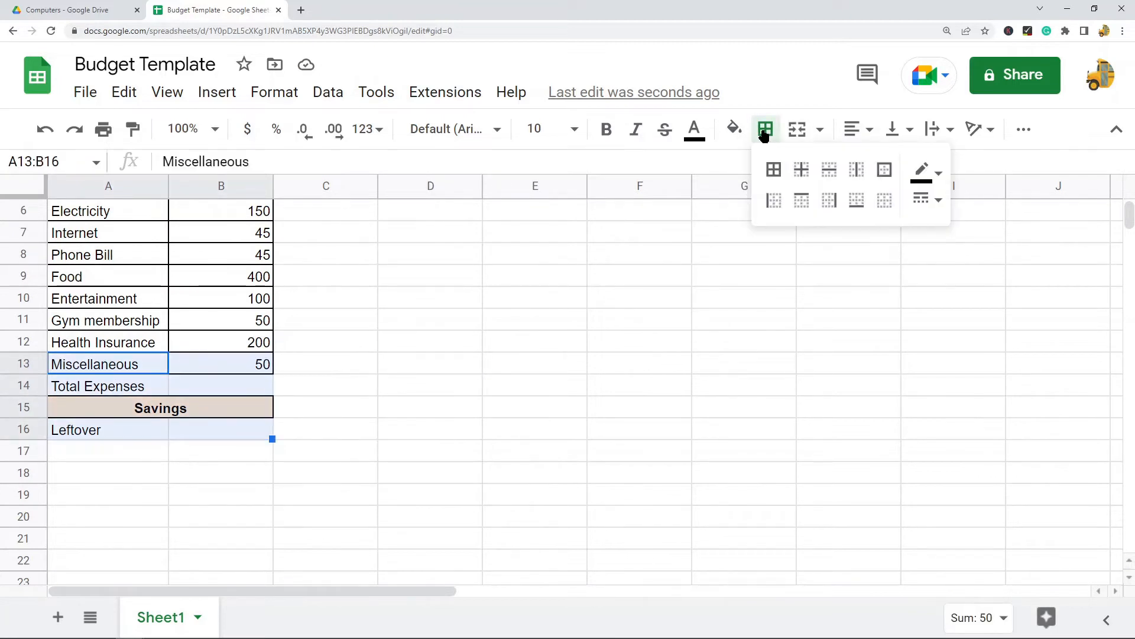
pyautogui.click(773, 170)
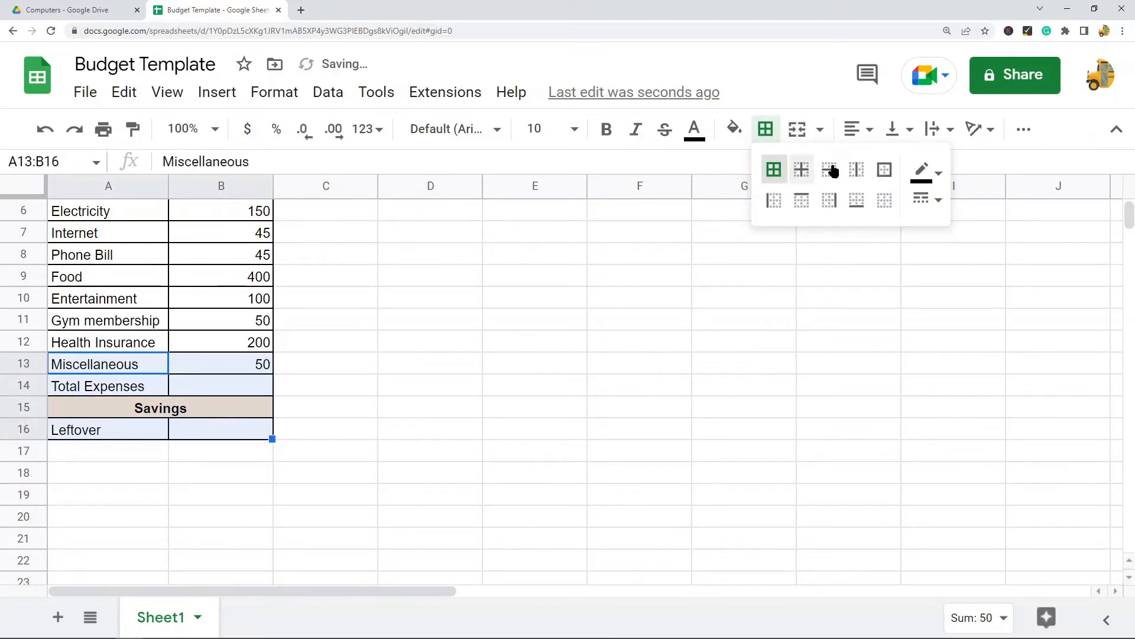
pyautogui.click(392, 371)
# Make the Total Expenses label in cell A14 bold
pyautogui.click(155, 391)
pyautogui.scroll(2, 158, 397)
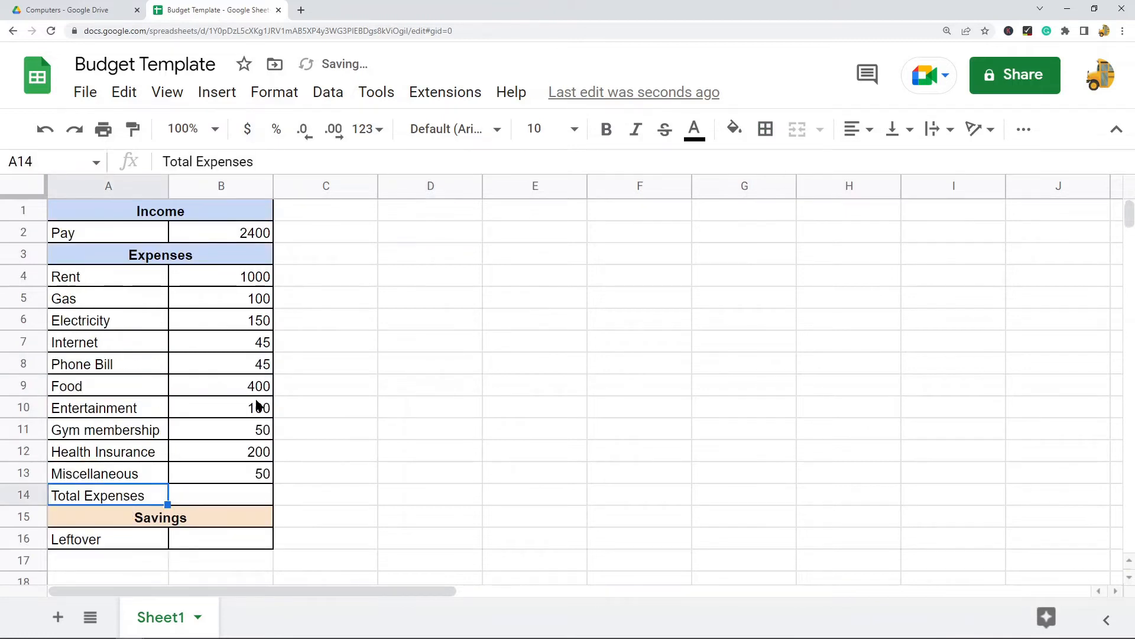
pyautogui.click(607, 130)
pyautogui.click(569, 372)
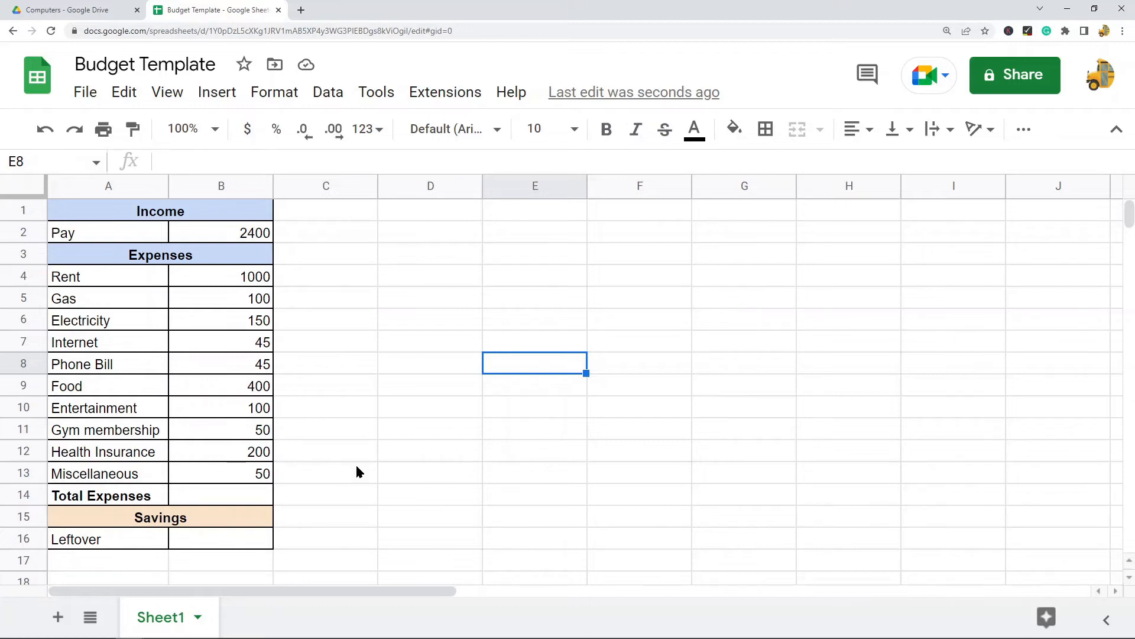
pyautogui.click(248, 275)
pyautogui.moveTo(247, 277); pyautogui.dragTo(243, 481)
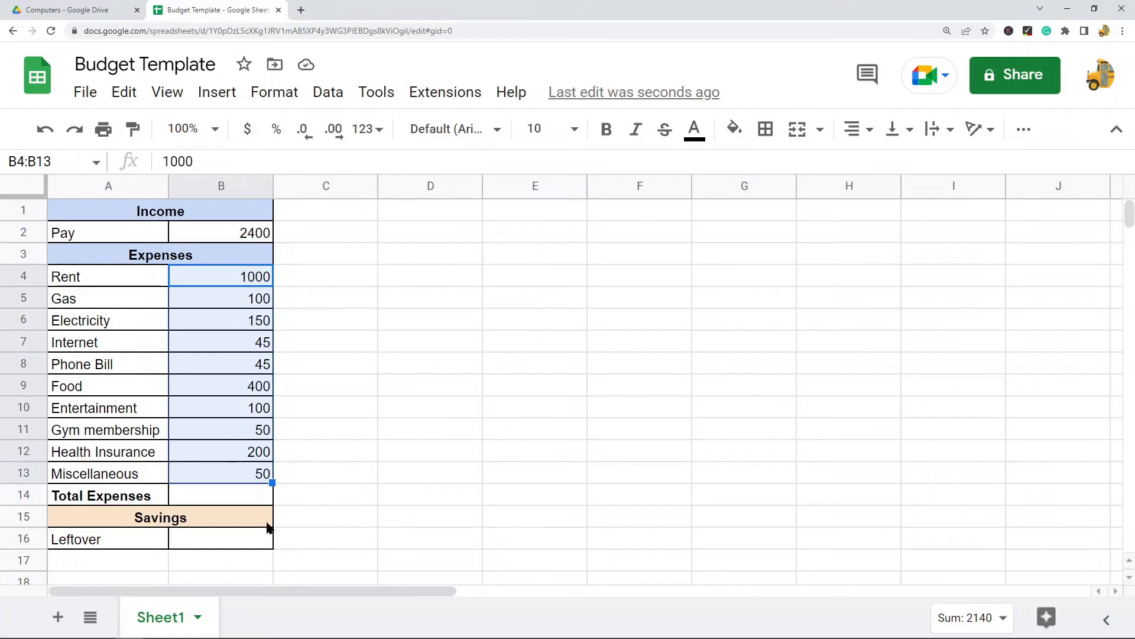
pyautogui.click(257, 499)
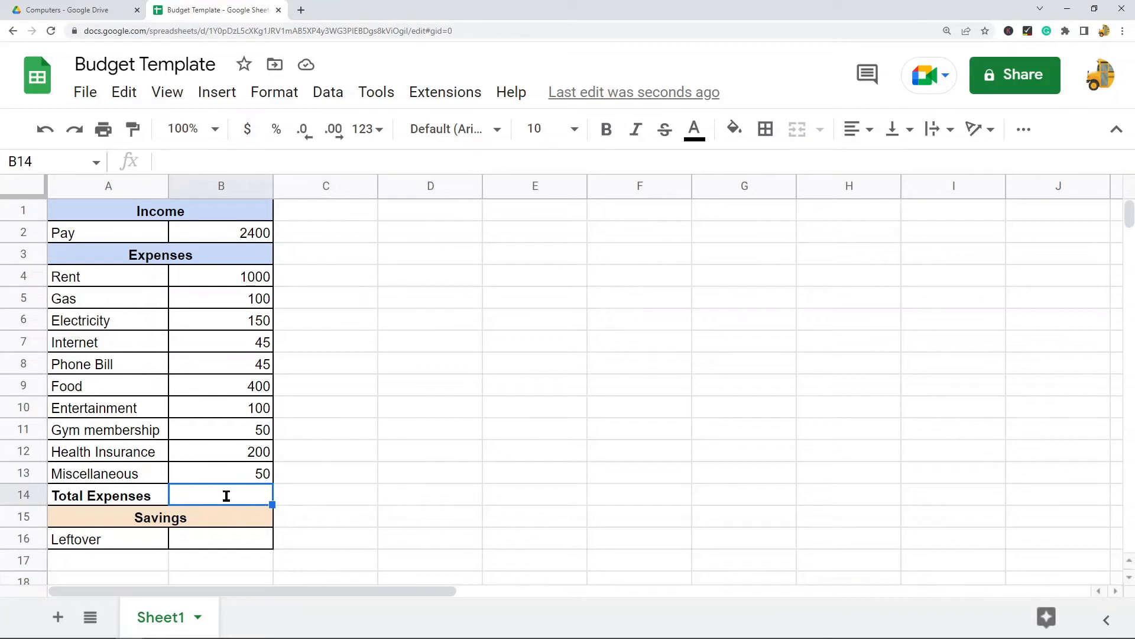
pyautogui.write('=')
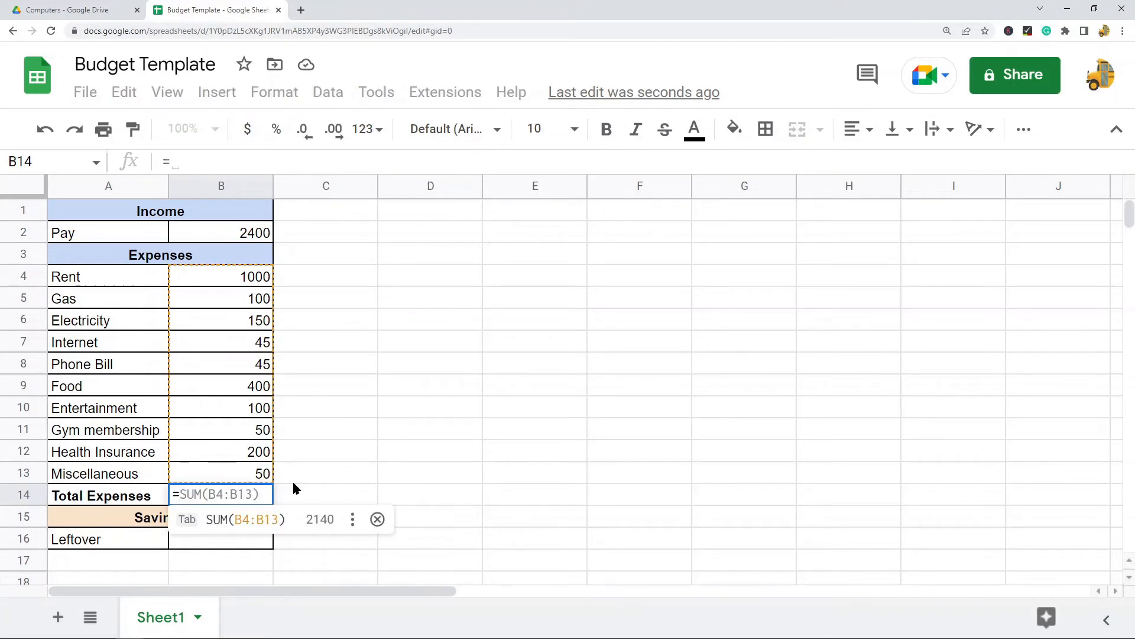
pyautogui.write('SUM')
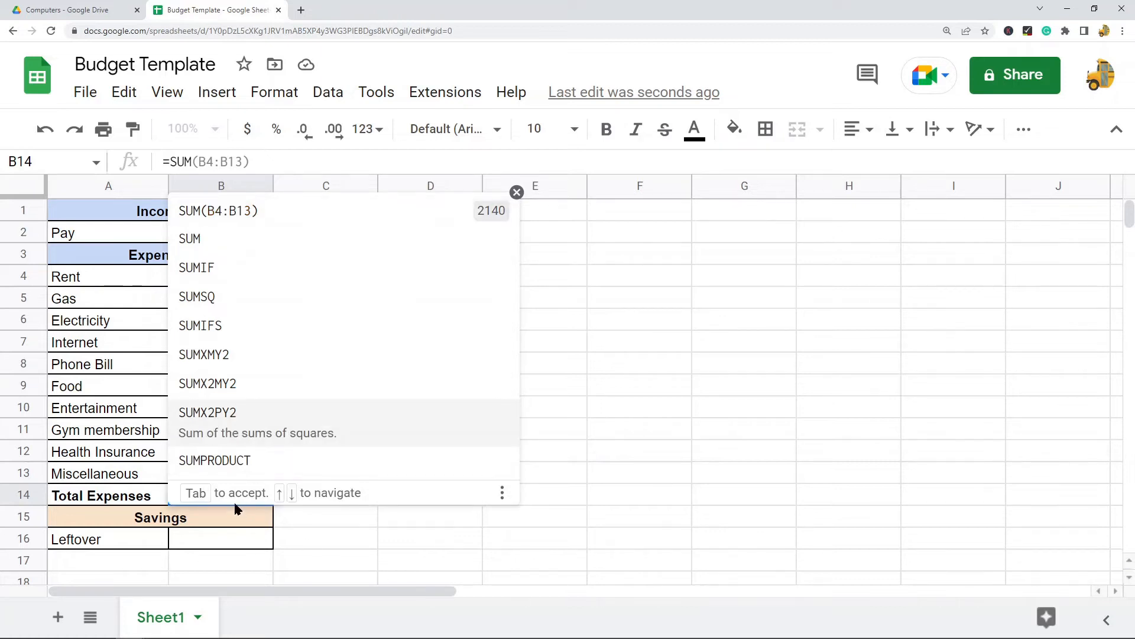
pyautogui.click(325, 425)
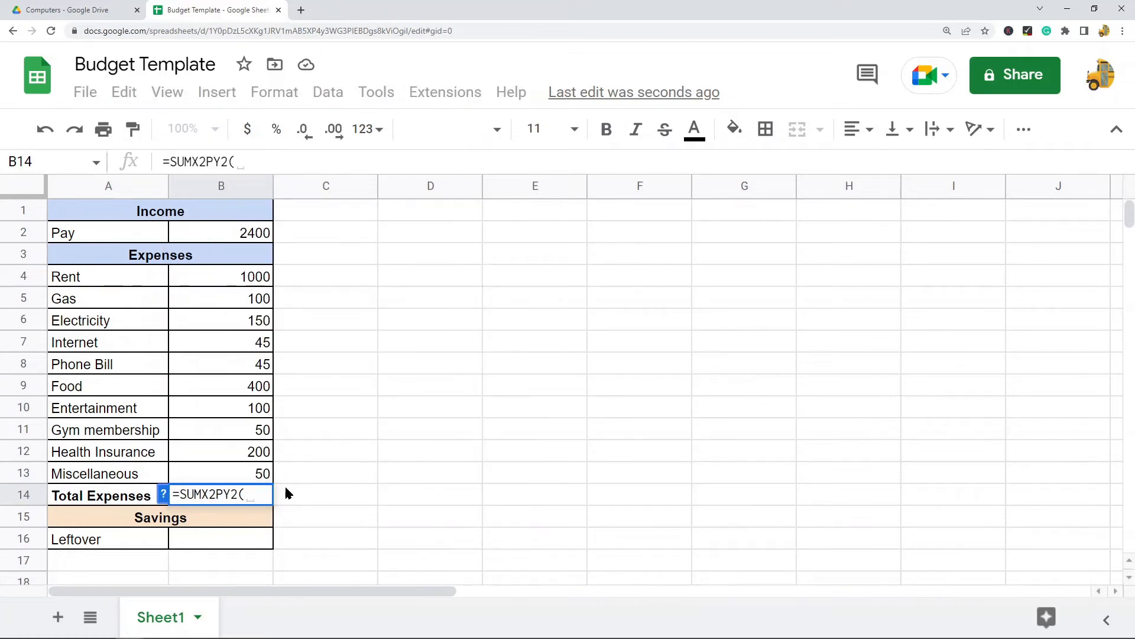
pyautogui.press('BackSpace')
pyautogui.press('BackSpace')
pyautogui.press('BackSpace')
pyautogui.press('BackSpace')
pyautogui.press('BackSpace')
pyautogui.press('BackSpace')
pyautogui.press('BackSpace')
pyautogui.press('BackSpace')
pyautogui.press('BackSpace')
pyautogui.press('BackSpace')
# Enter the formula =SUM(B4:B13) in cell B14 to total the expenses
pyautogui.write('=')
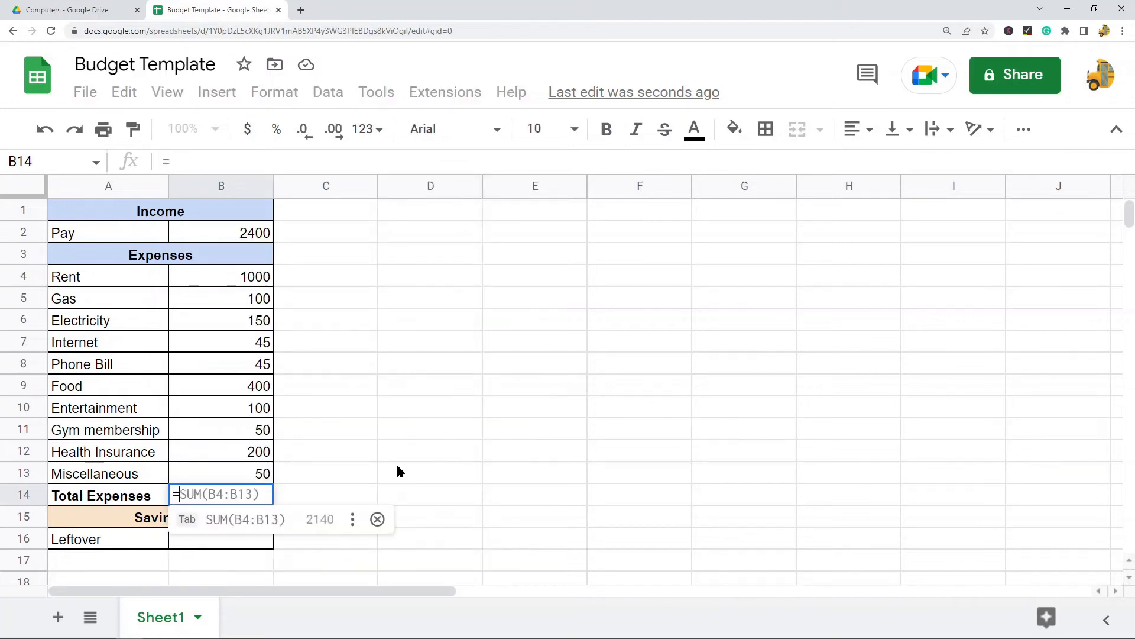
pyautogui.write('sum')
pyautogui.press('Tab')
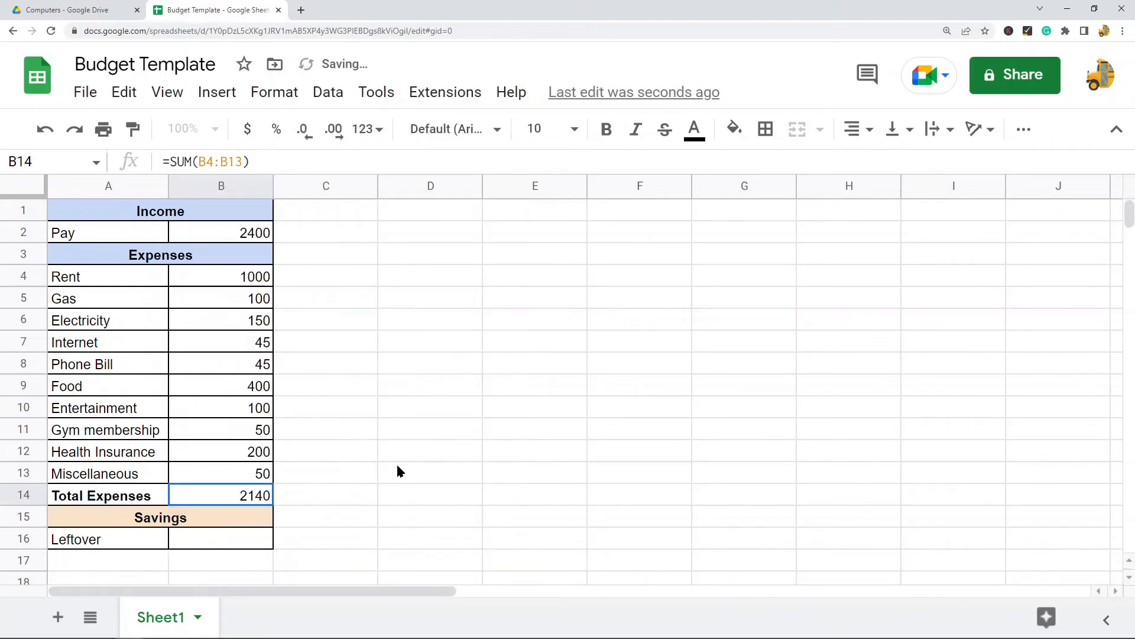
# Clear the range from the SUM formula in cell B14, reselect B4:B13 as its range, and close the parenthesis
pyautogui.click(229, 163)
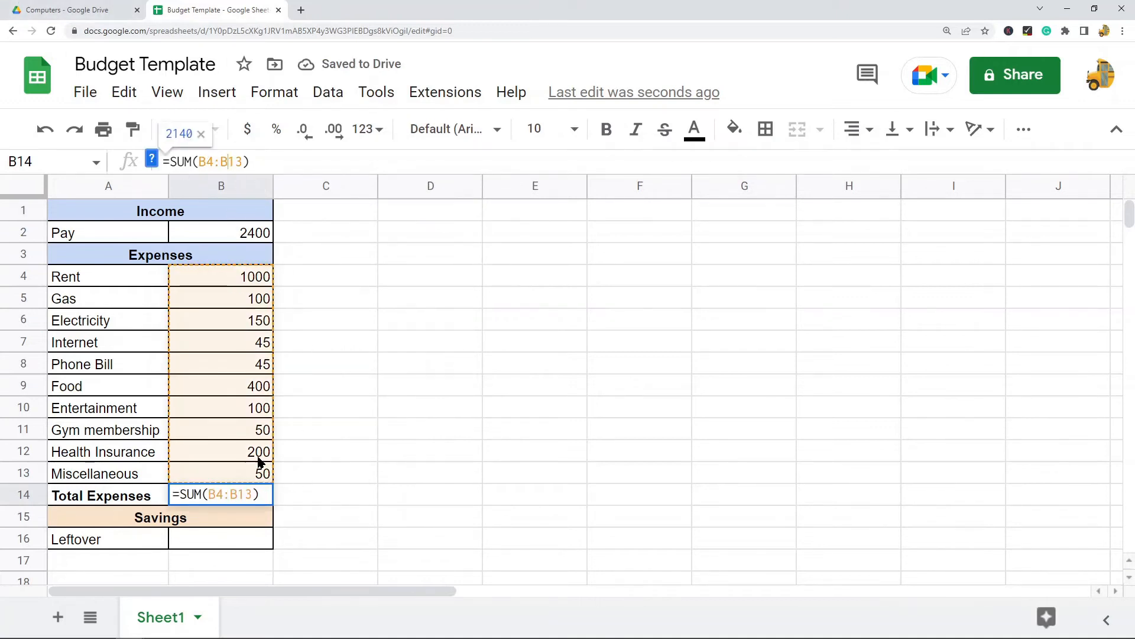
pyautogui.moveTo(271, 162); pyautogui.dragTo(191, 163)
pyautogui.click(200, 161)
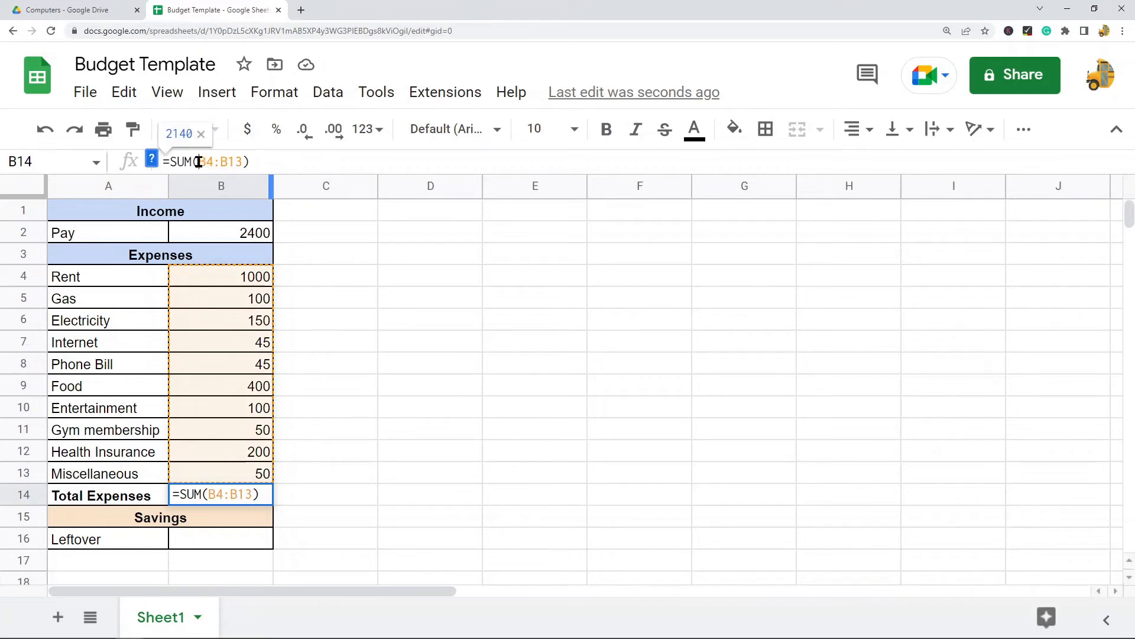
pyautogui.hotkey('shift', 'End')
pyautogui.press('Delete')
pyautogui.moveTo(255, 276); pyautogui.dragTo(239, 474)
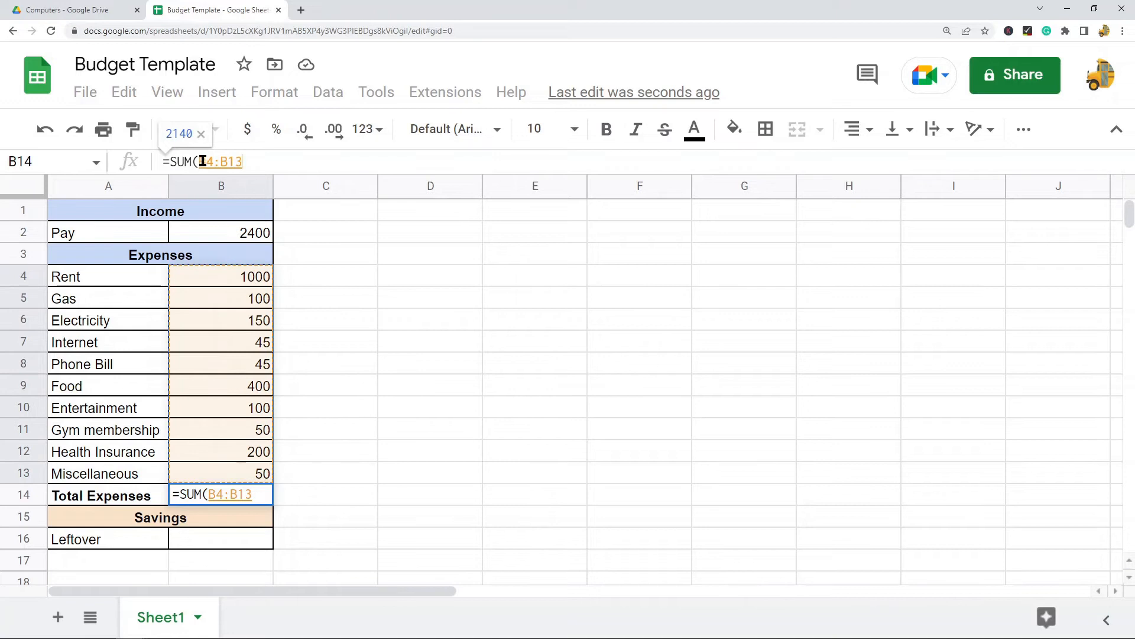
pyautogui.click(272, 163)
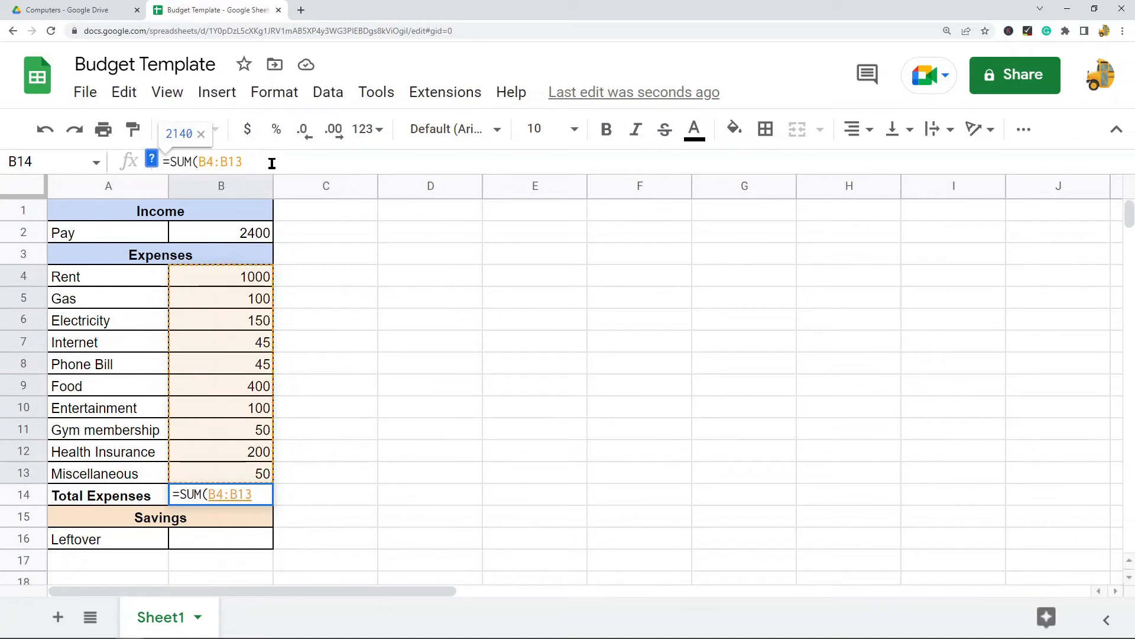
pyautogui.write(')')
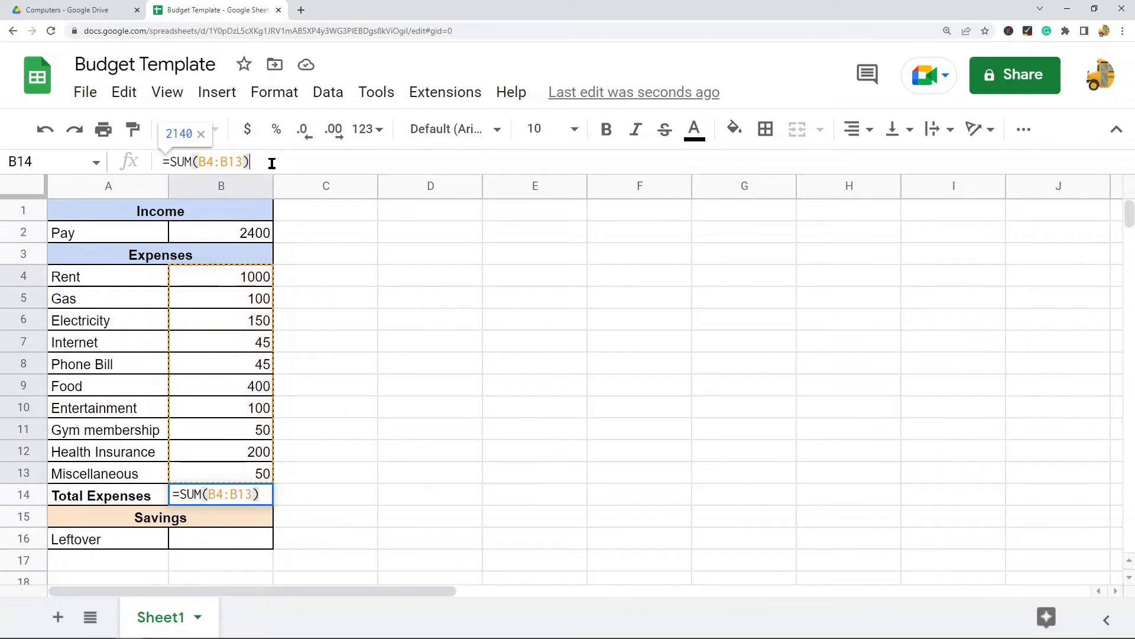
pyautogui.press('Return')
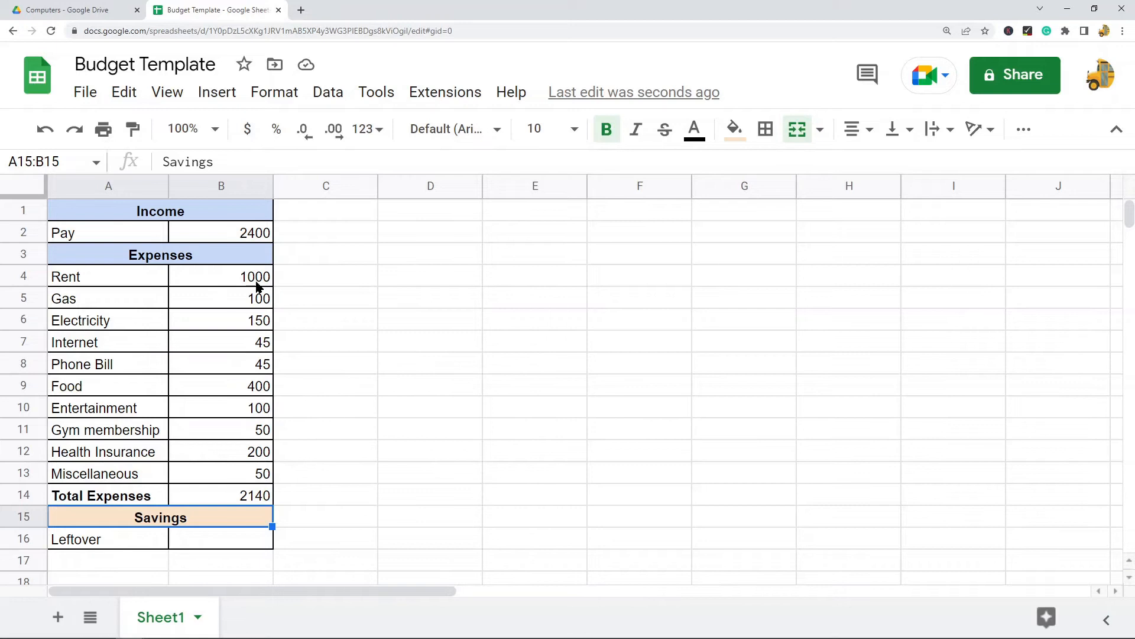
pyautogui.click(260, 494)
pyautogui.doubleClick(261, 495)
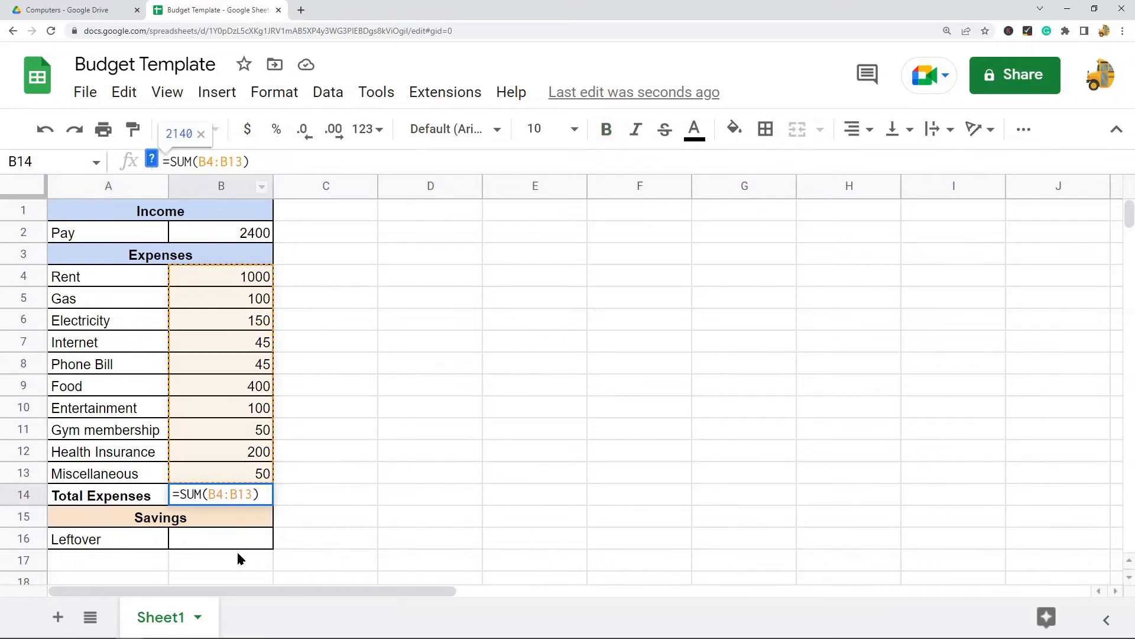
pyautogui.press('Escape')
pyautogui.moveTo(251, 283); pyautogui.dragTo(254, 475)
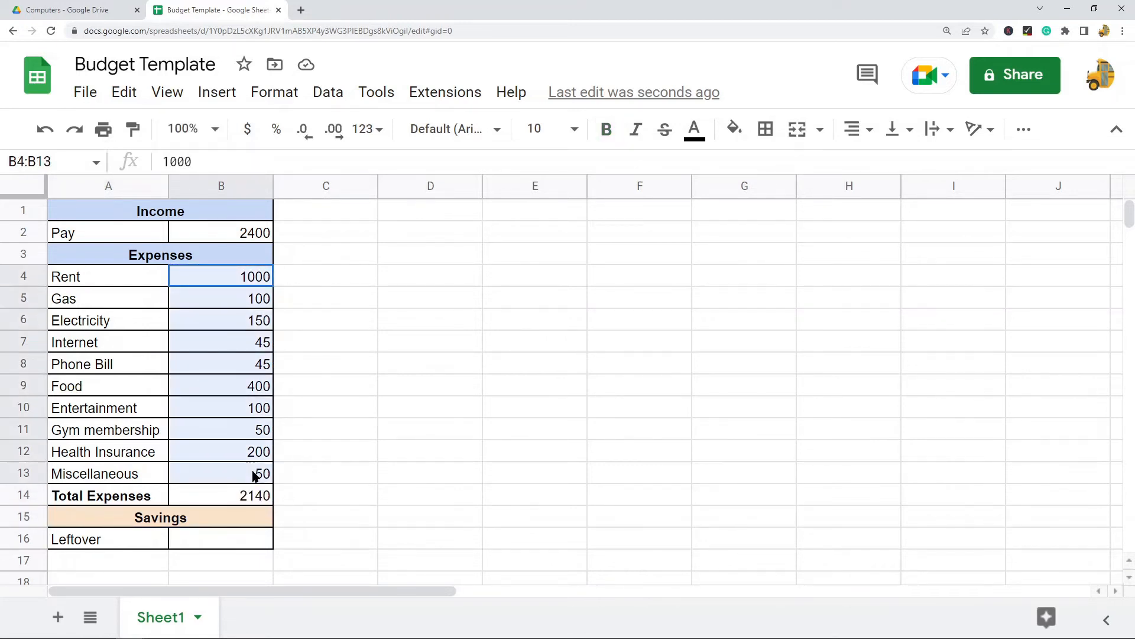
# Enter the formula =B2-B14 in cell B16 to calculate the leftover amount from pay minus total expenses
pyautogui.click(259, 500)
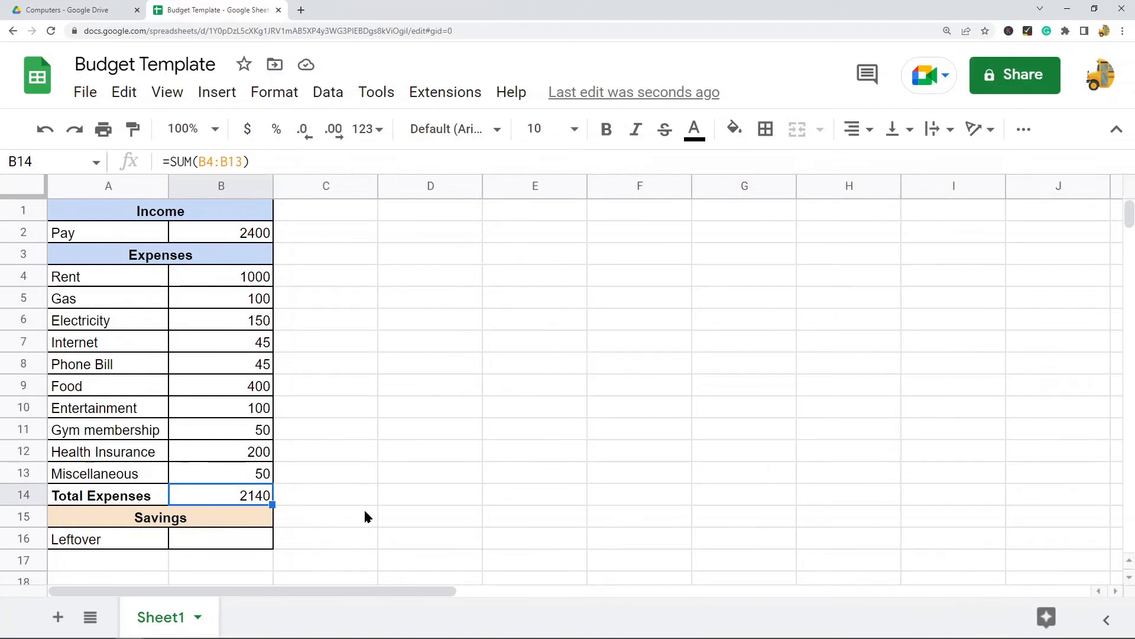
pyautogui.click(420, 498)
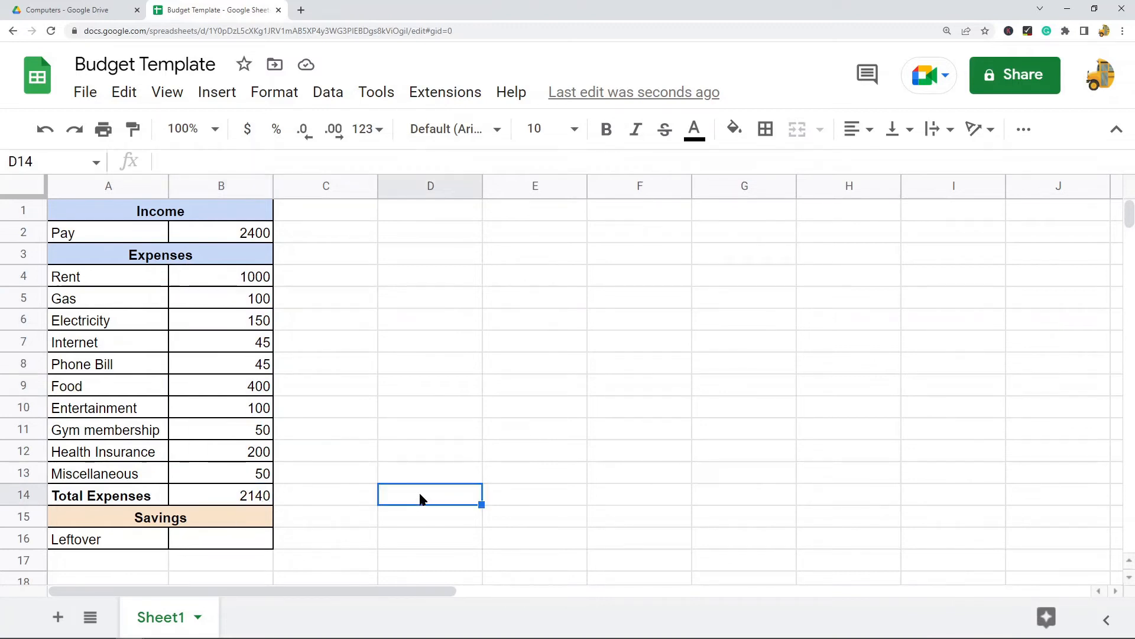
pyautogui.click(248, 543)
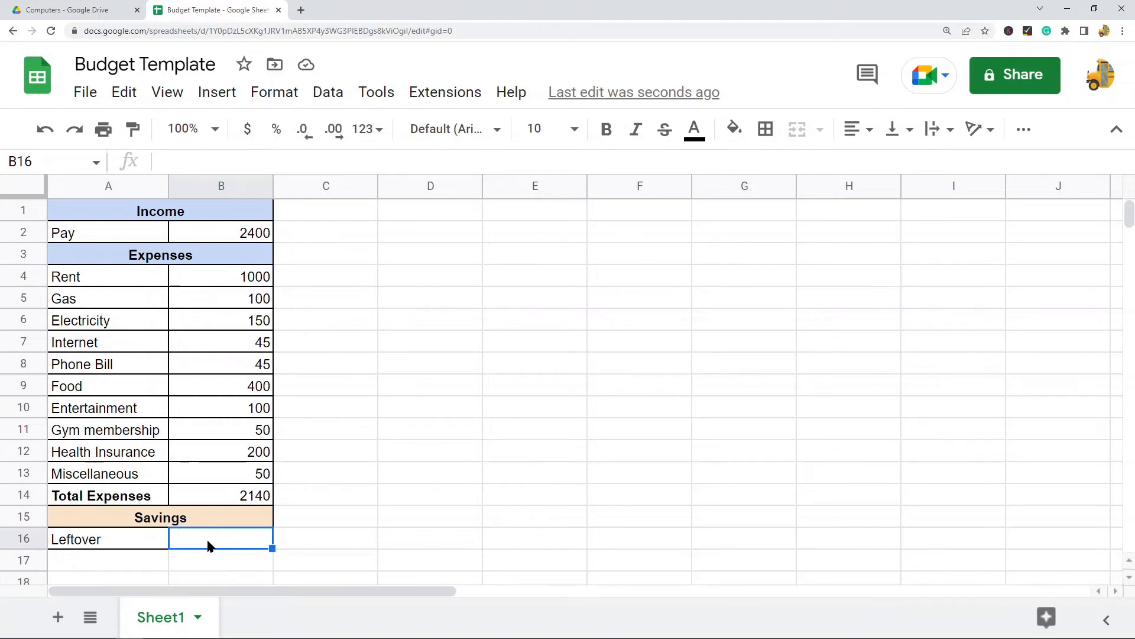
pyautogui.write('=')
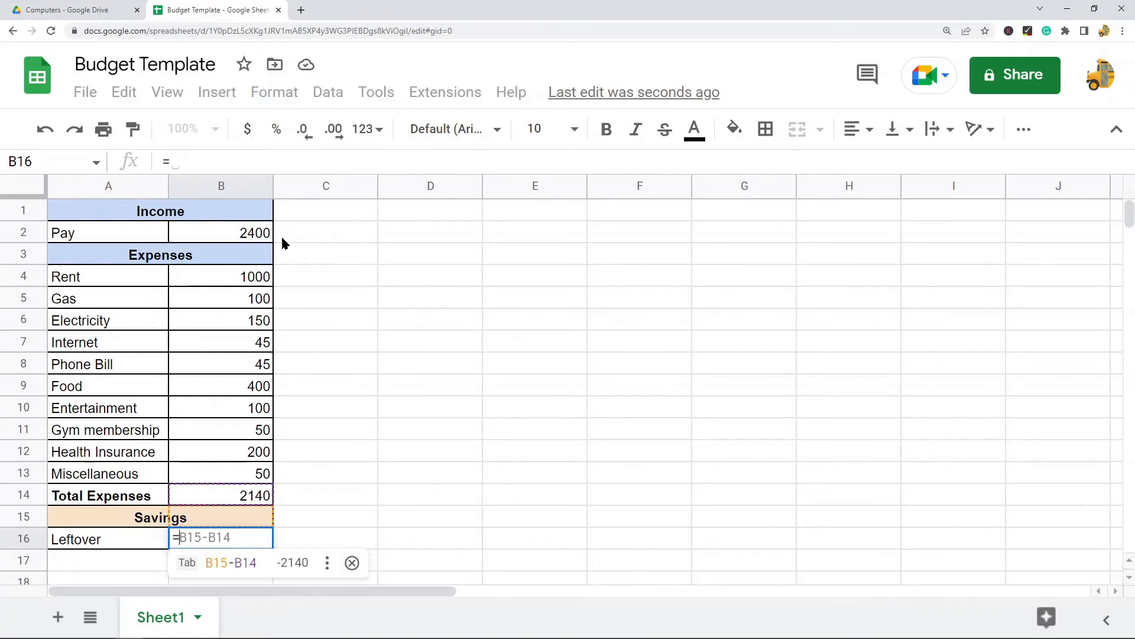
pyautogui.click(245, 237)
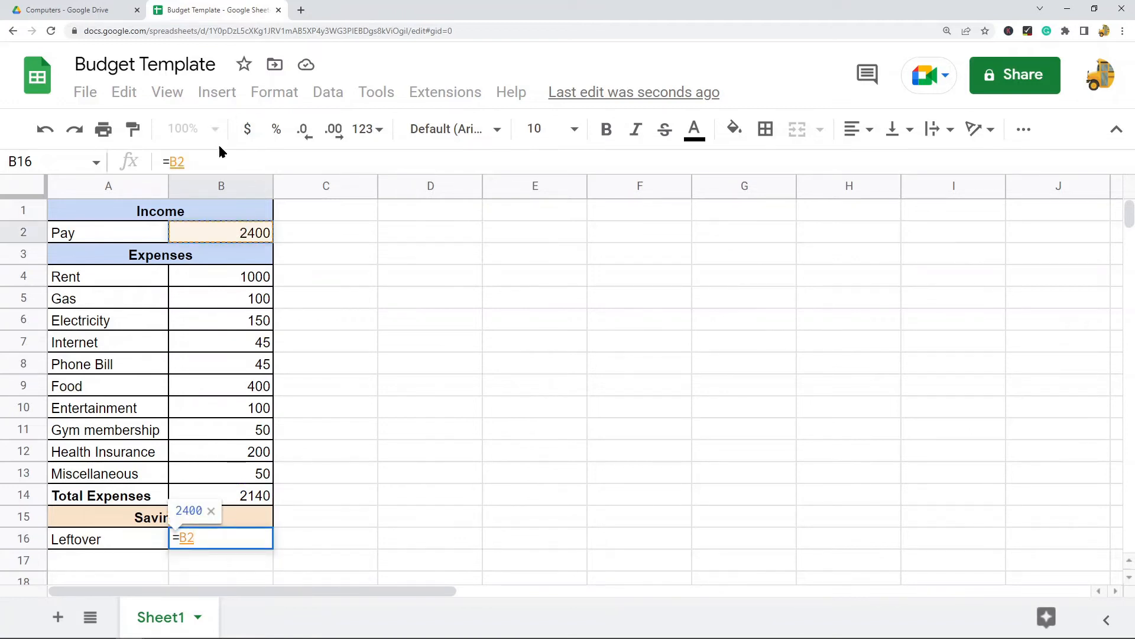
pyautogui.write('-')
pyautogui.click(247, 495)
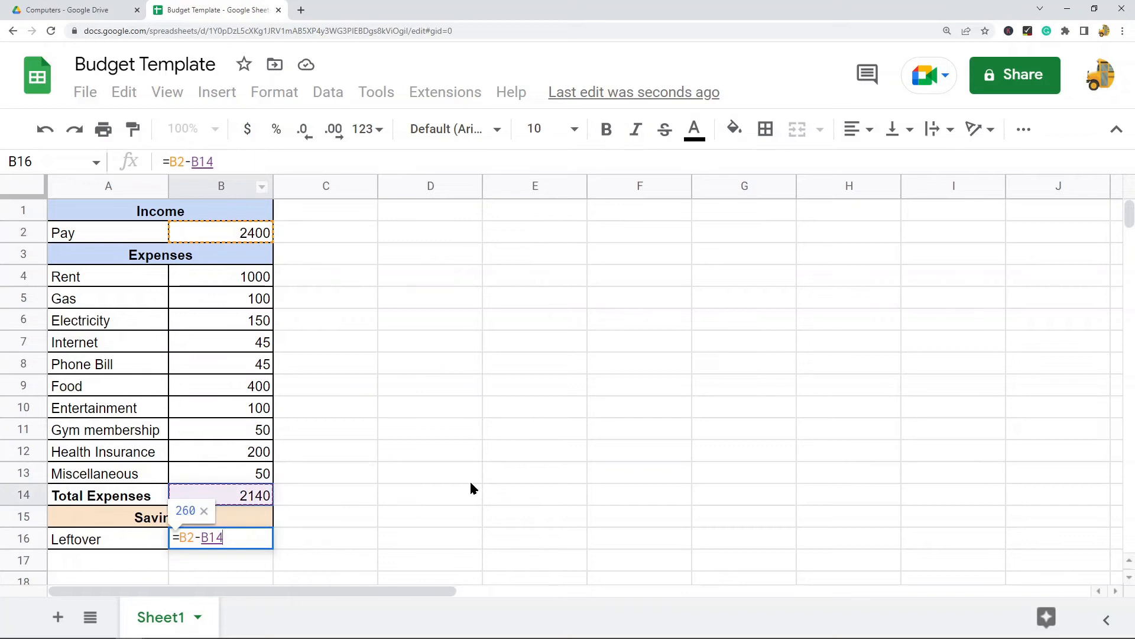
pyautogui.press('Return')
pyautogui.click(489, 480)
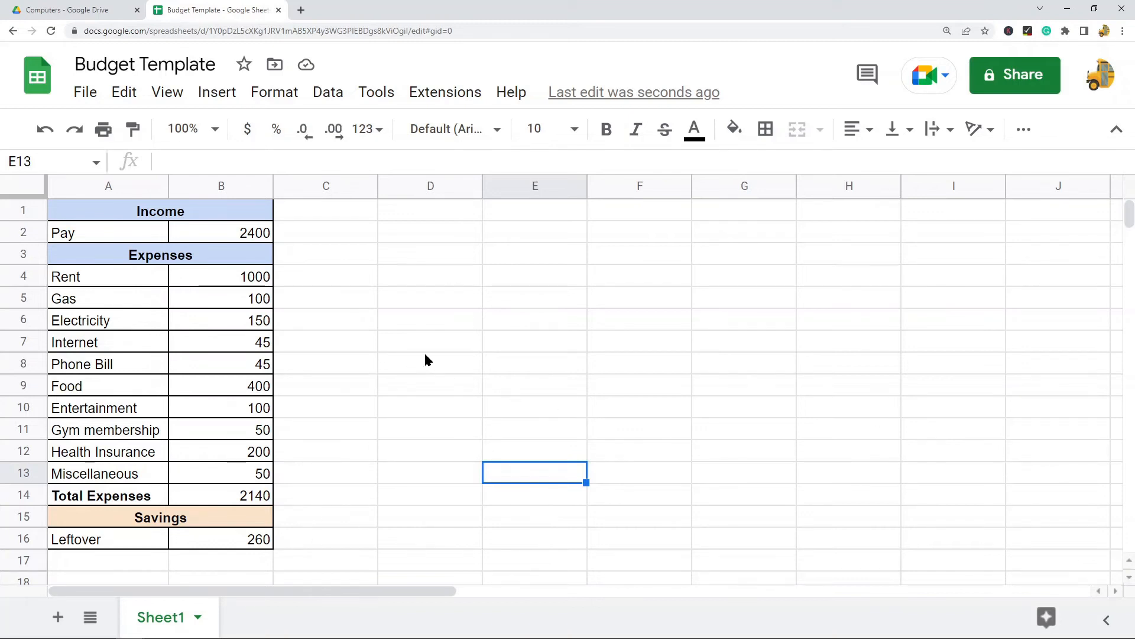
# Review the formulas behind the Leftover amount in B16 and the Total Expenses amount in B14 without changing them
pyautogui.click(259, 547)
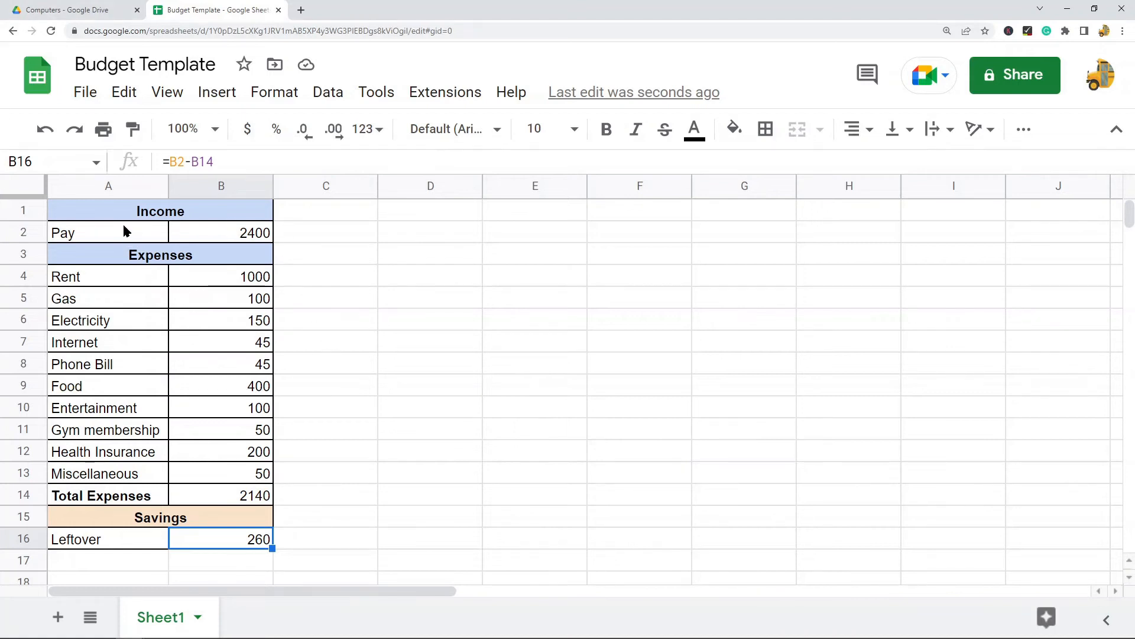
pyautogui.click(258, 494)
pyautogui.click(233, 162)
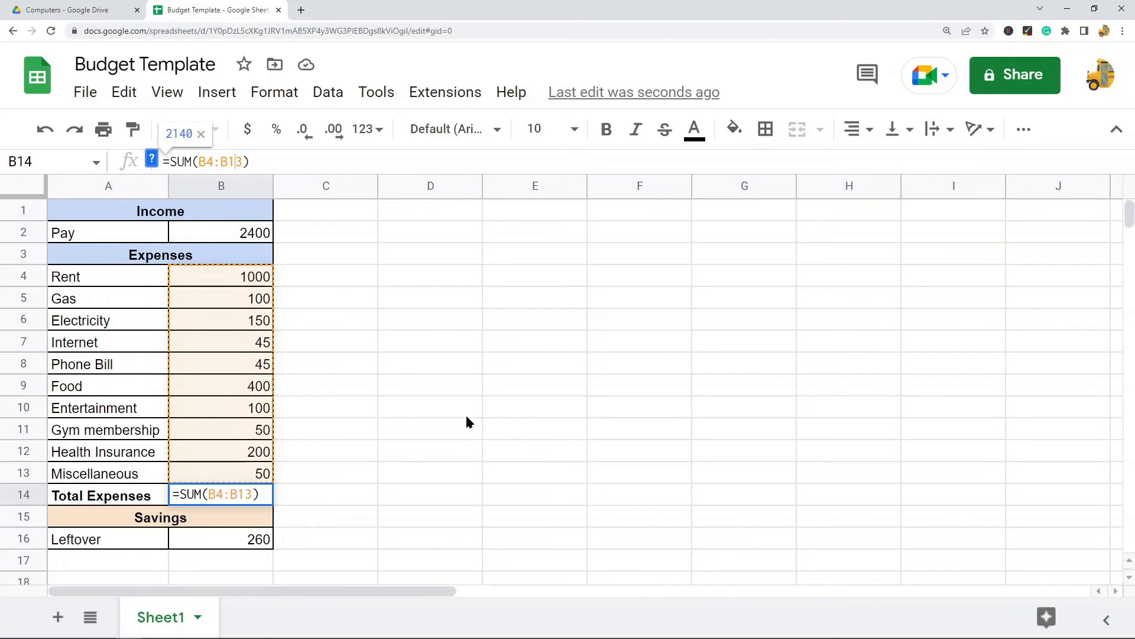
pyautogui.press('Escape')
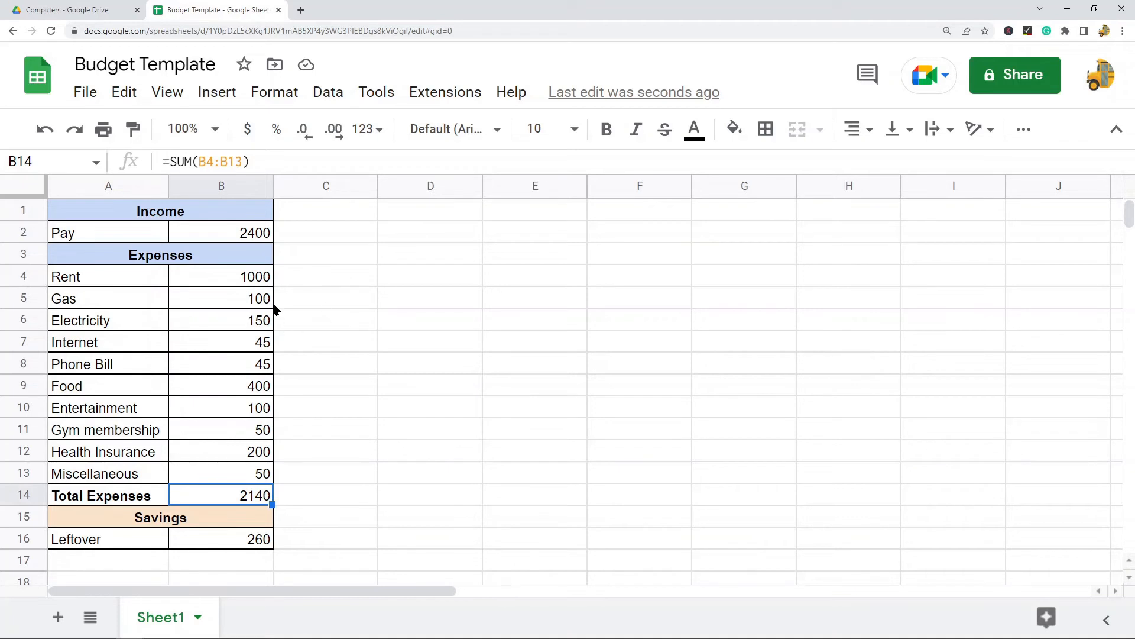
pyautogui.click(304, 303)
pyautogui.click(292, 185)
pyautogui.click(295, 302)
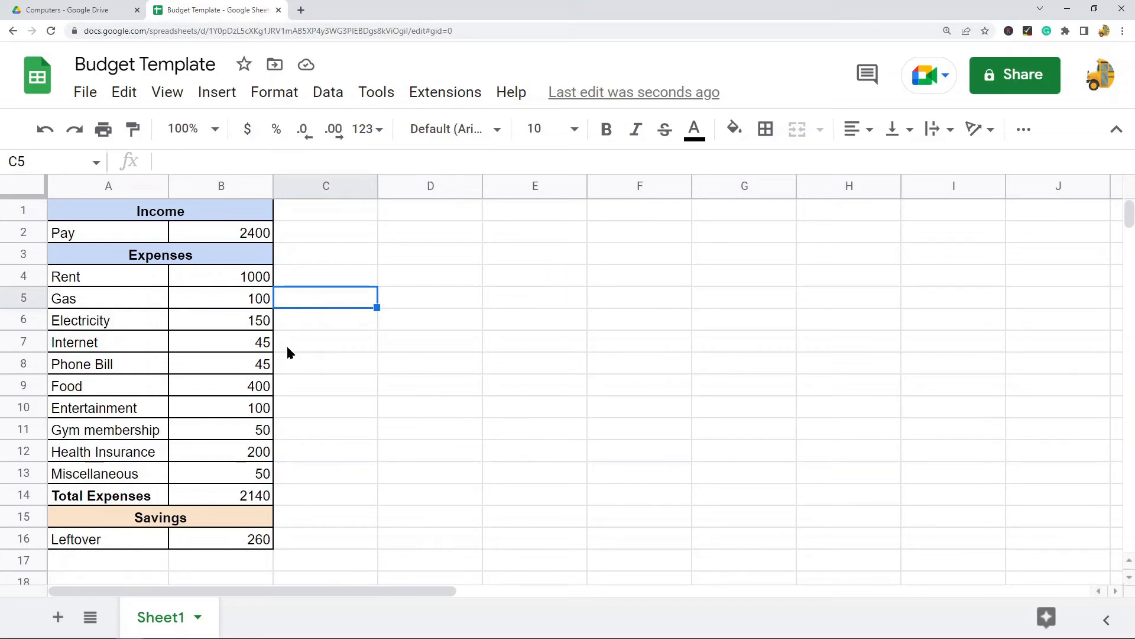
pyautogui.scroll(-1, 314, 504)
pyautogui.scroll(1, 225, 266)
# Unmerge the Income, Expenses and Savings header cells in A1:B1, A3:B3 and A15:B15
pyautogui.click(133, 214)
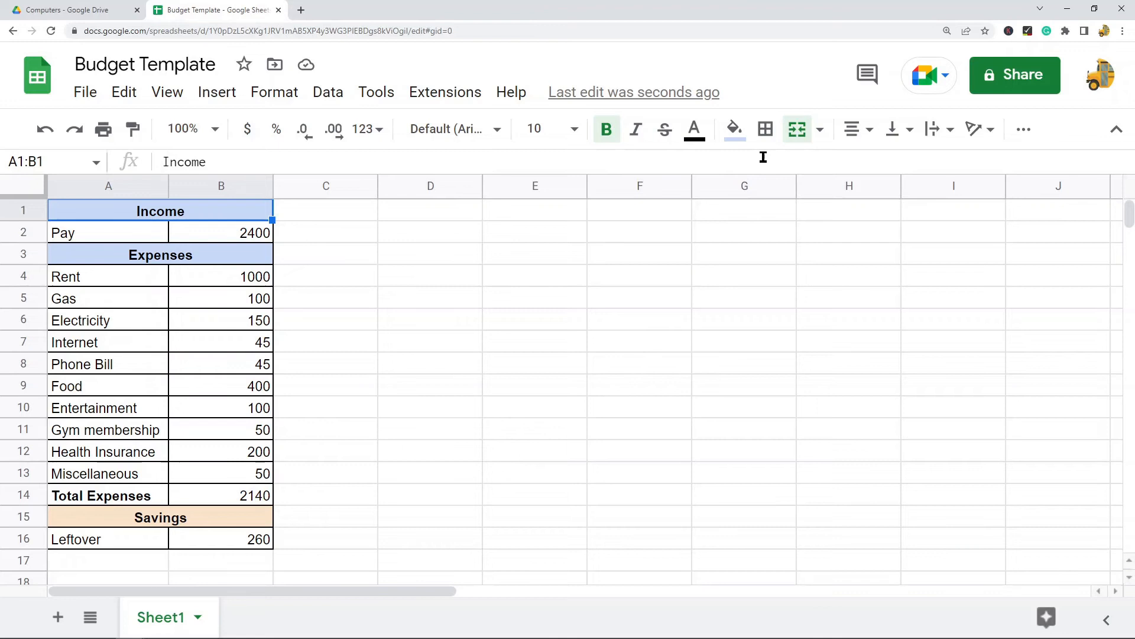
pyautogui.click(820, 131)
pyautogui.click(830, 266)
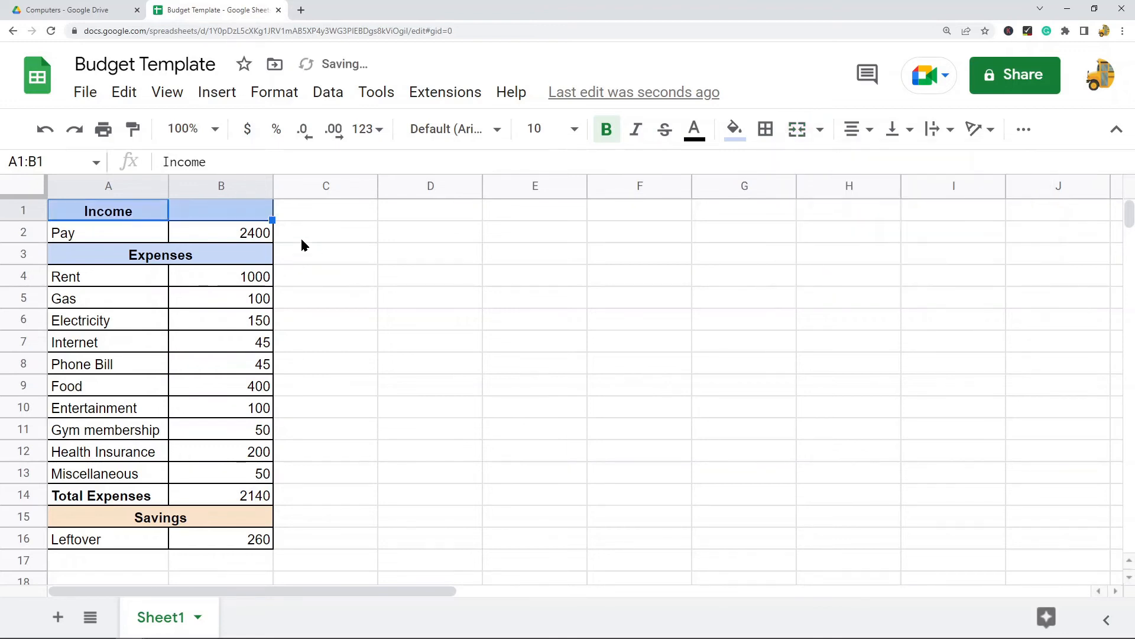
pyautogui.click(218, 260)
pyautogui.click(820, 131)
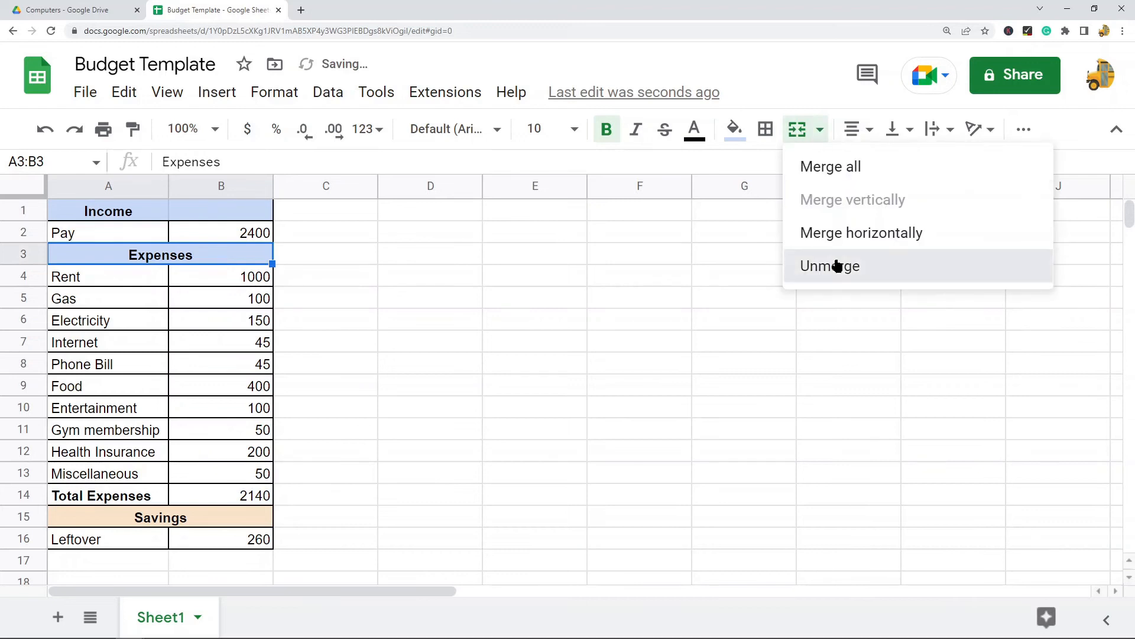
pyautogui.click(835, 263)
pyautogui.click(197, 516)
pyautogui.click(820, 131)
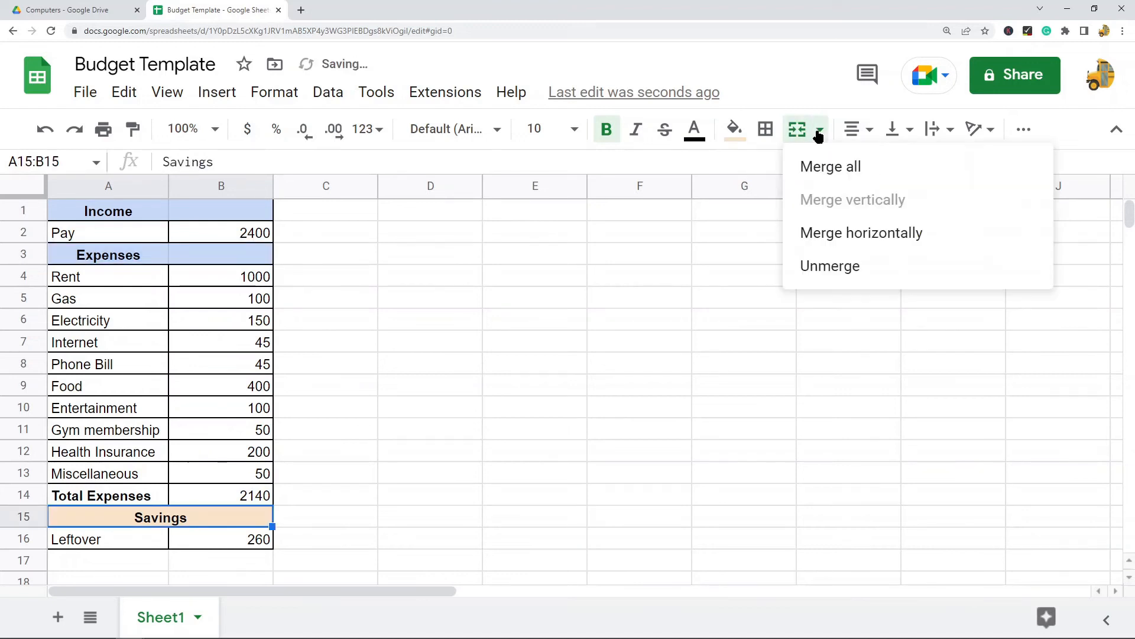
pyautogui.click(837, 266)
pyautogui.click(507, 319)
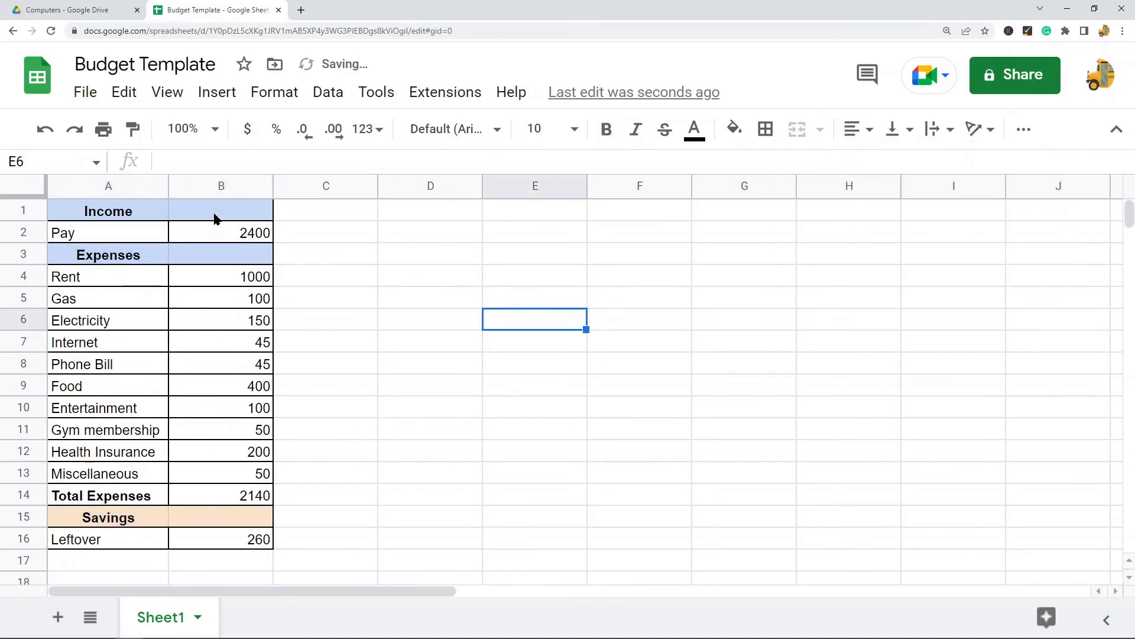
# Enter the column headings Budget in cell B1 and Actual in cell C1
pyautogui.click(211, 209)
pyautogui.click(387, 252)
pyautogui.click(255, 213)
pyautogui.doubleClick(252, 208)
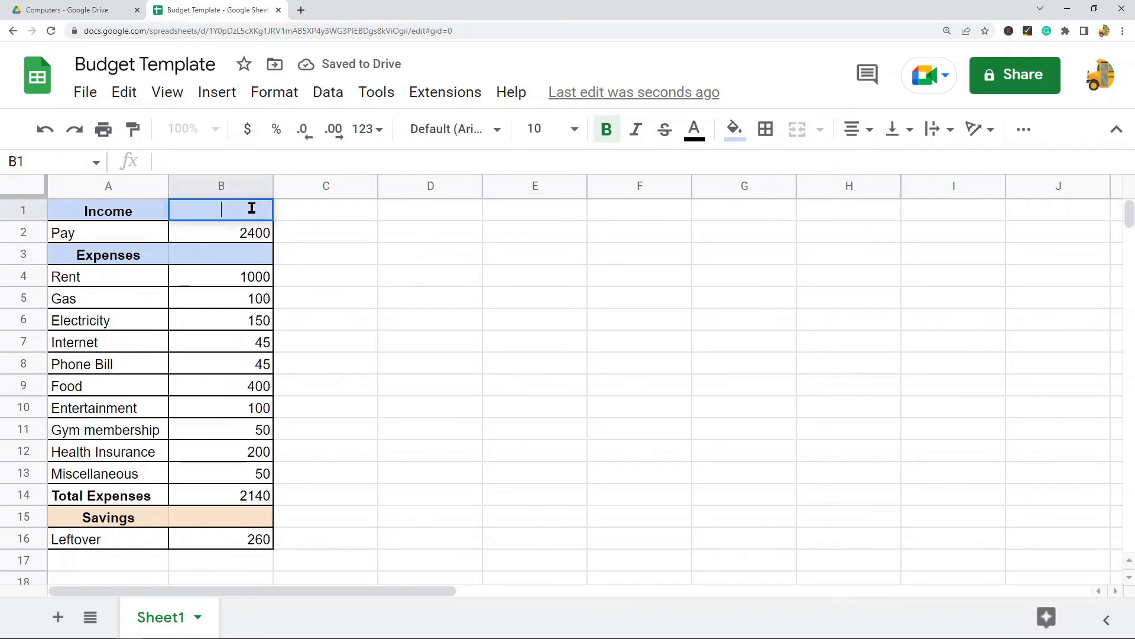
pyautogui.write('Budget')
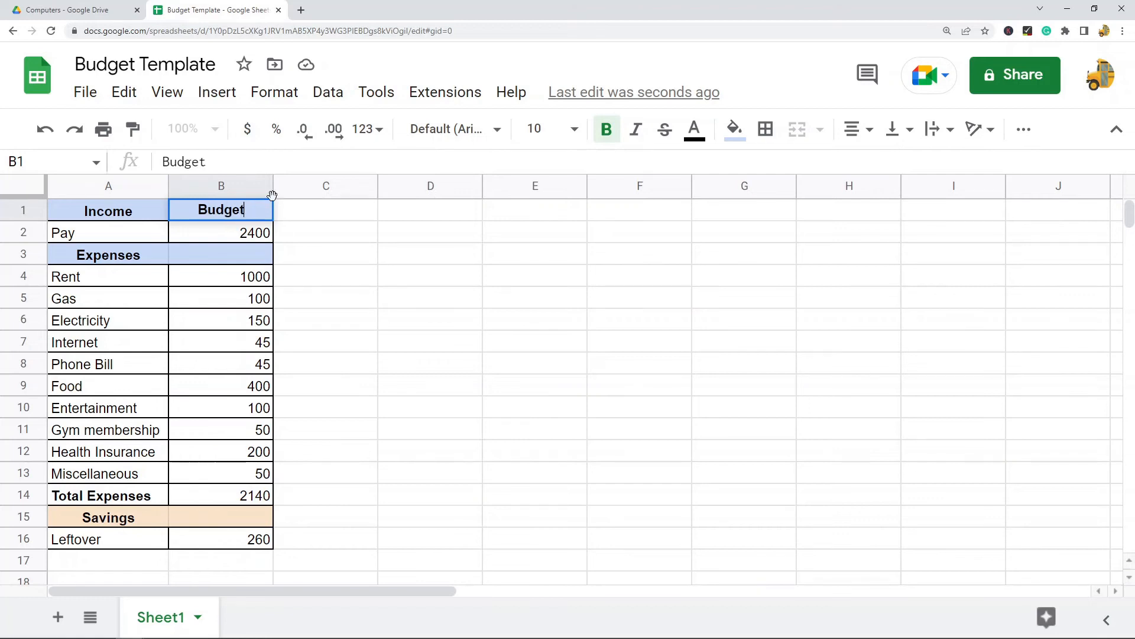
pyautogui.click(319, 209)
pyautogui.doubleClick(318, 210)
pyautogui.write('A')
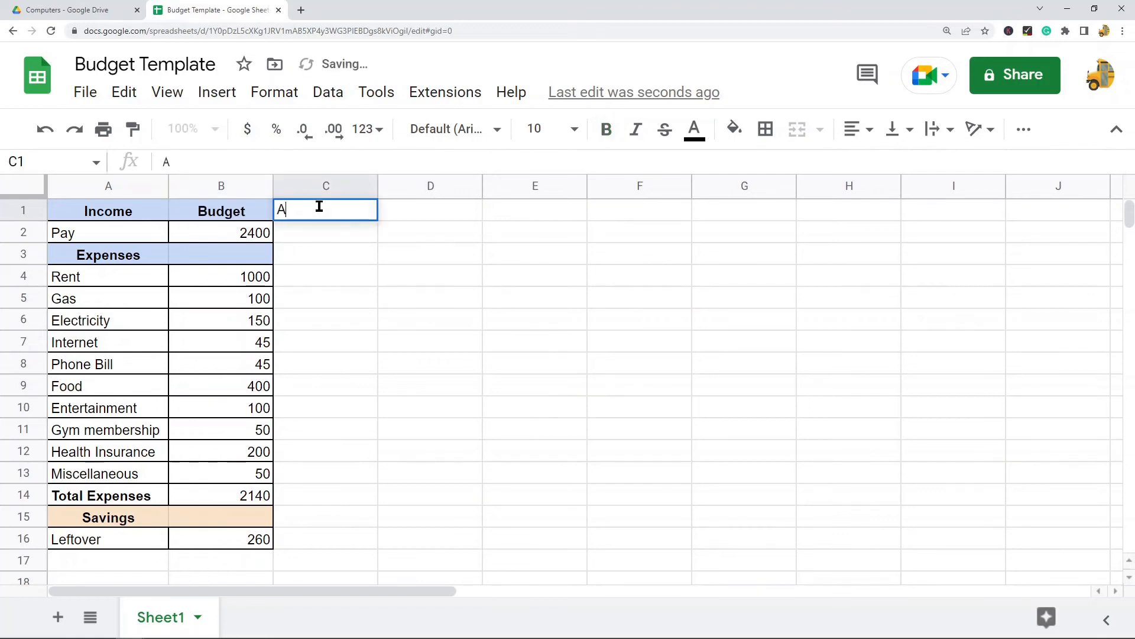
pyautogui.write('ctual')
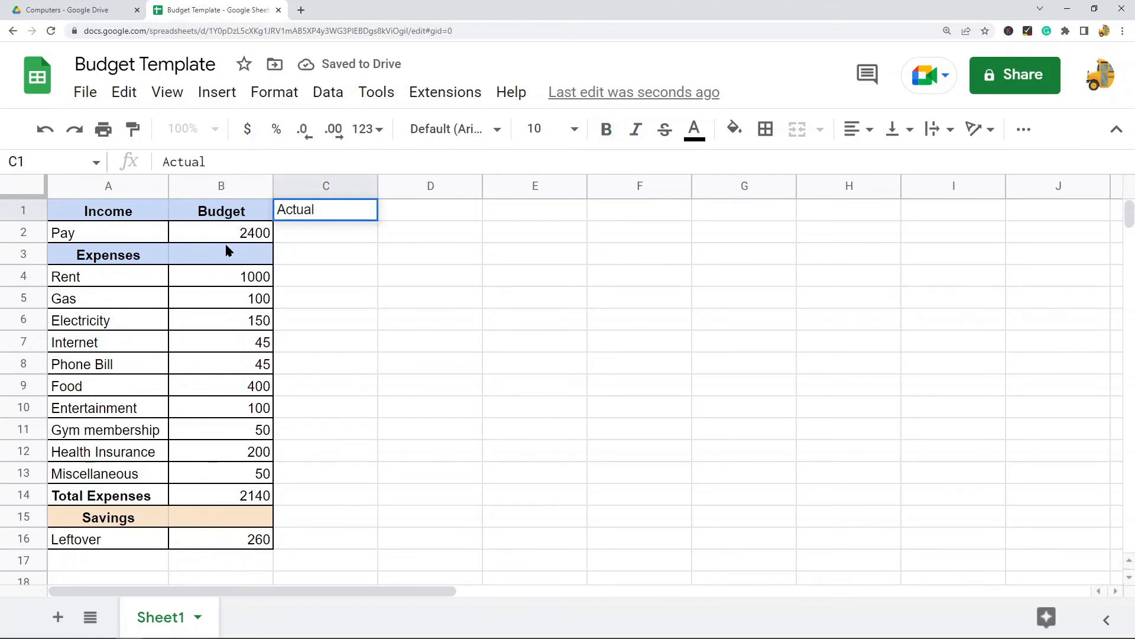
pyautogui.click(371, 305)
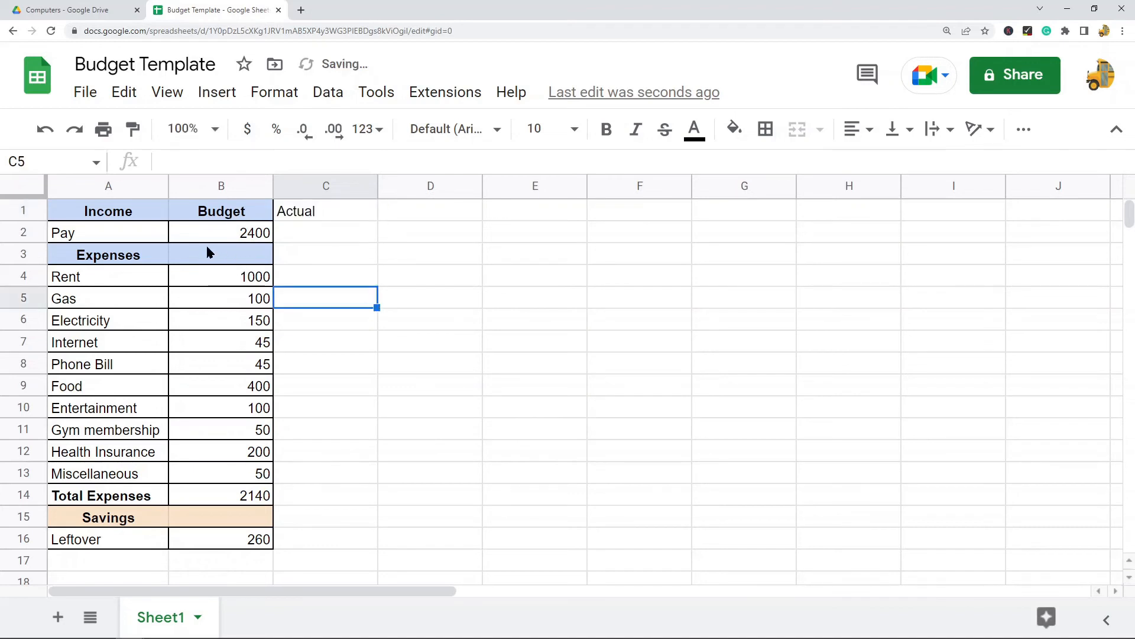
# Copy the Budget and Actual headings from B1:C1 into the Expenses row at B3 and the Savings row at B15
pyautogui.moveTo(220, 216); pyautogui.dragTo(299, 211)
pyautogui.hotkey('ctrl', 'c')
pyautogui.click(223, 261)
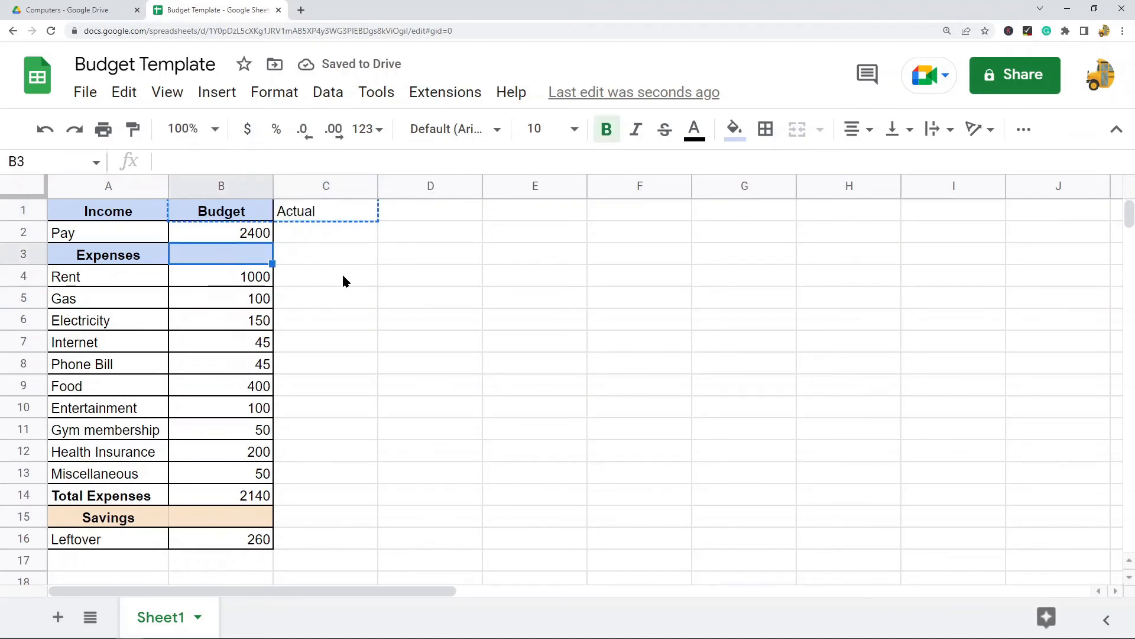
pyautogui.hotkey('ctrl', 'v')
pyautogui.click(438, 387)
pyautogui.click(231, 514)
pyautogui.hotkey('ctrl', 'v')
pyautogui.click(480, 383)
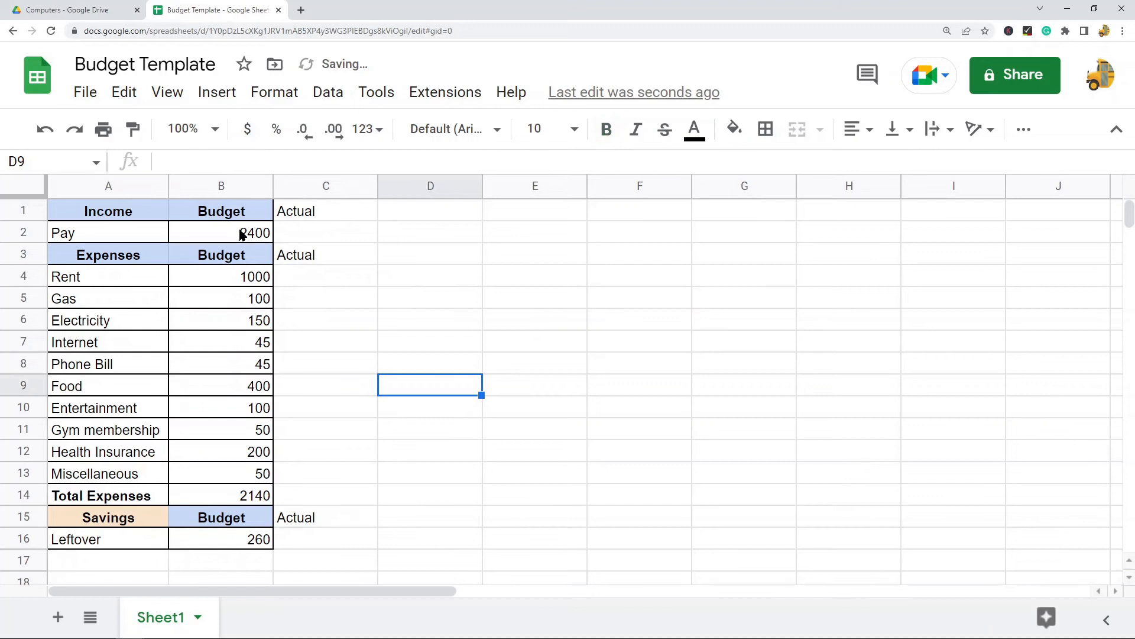
# Copy the formatting of the Budget column range B1:B16 onto the Actual column range C1:C16
pyautogui.click(238, 543)
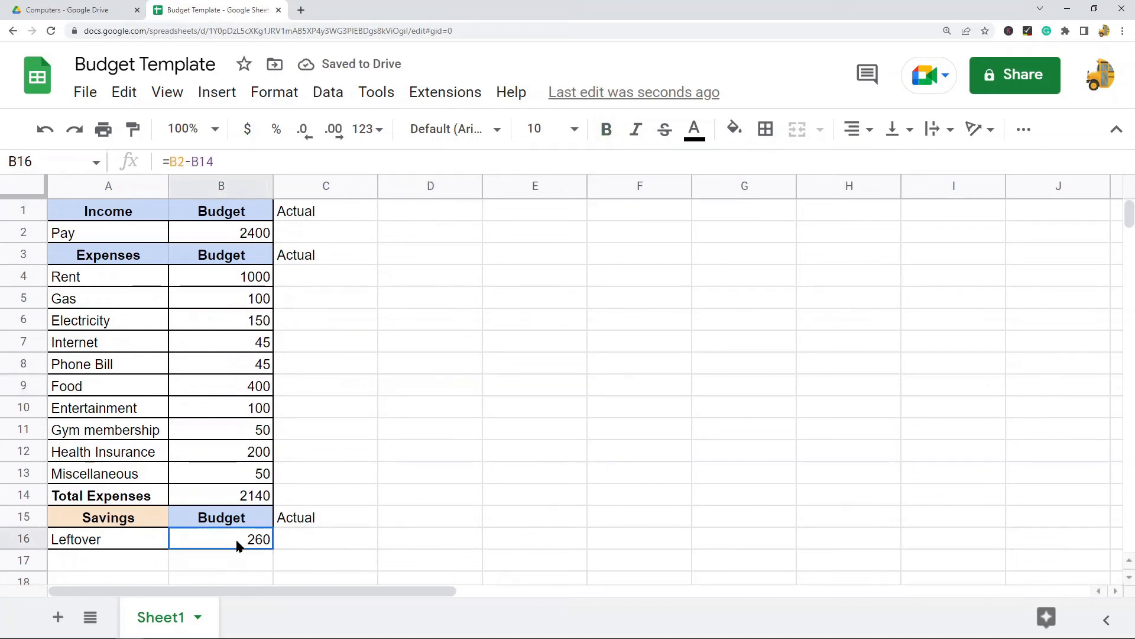
pyautogui.click(400, 342)
pyautogui.click(216, 211)
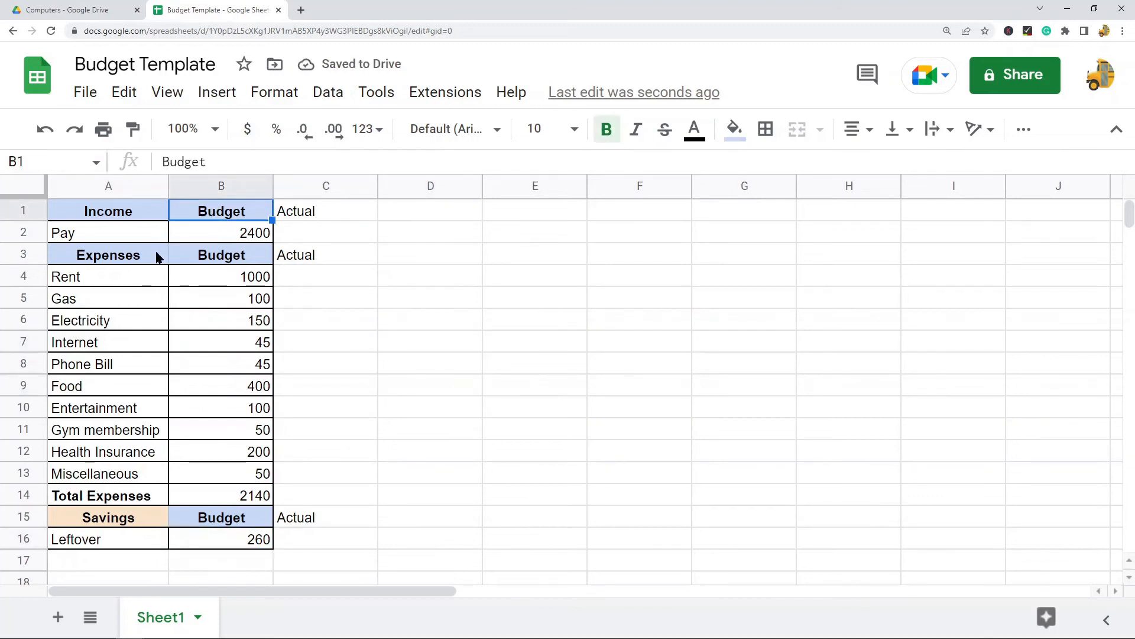
pyautogui.click(210, 256)
pyautogui.click(212, 547)
pyautogui.moveTo(211, 549); pyautogui.dragTo(229, 201)
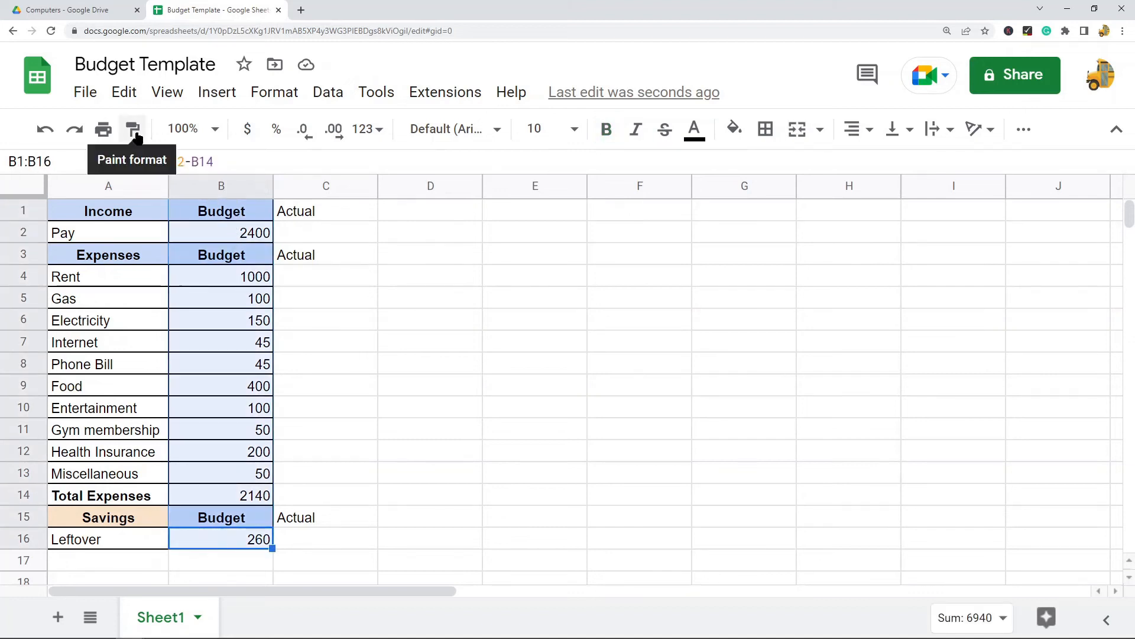
pyautogui.click(133, 129)
pyautogui.moveTo(303, 217); pyautogui.dragTo(301, 535)
pyautogui.click(591, 410)
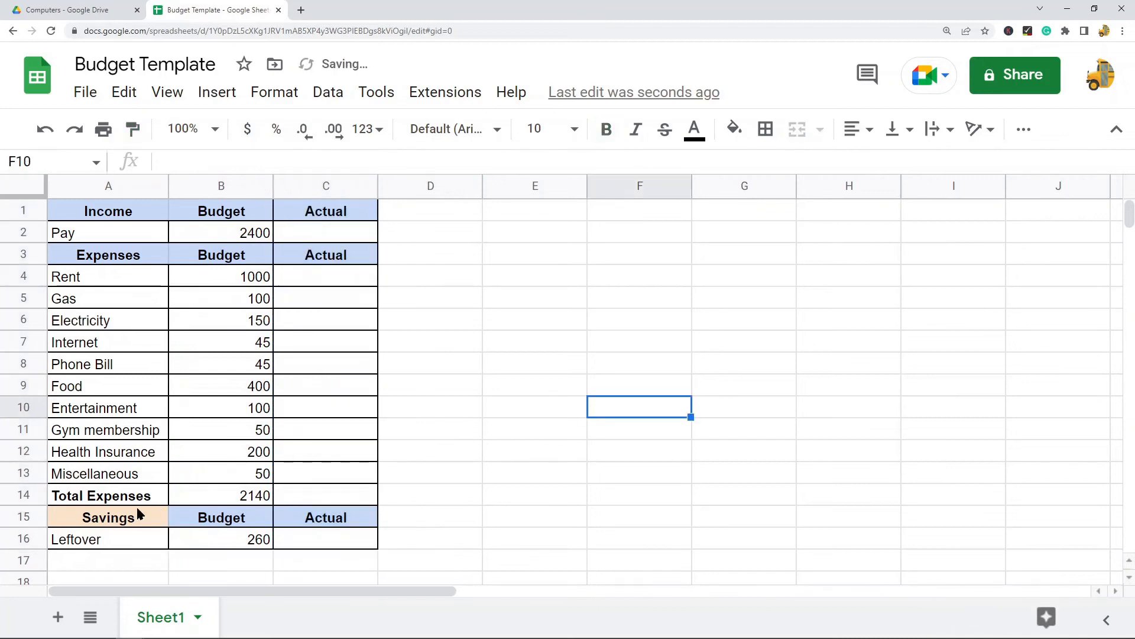
# Copy the orange Savings header formatting from A15 onto the Budget and Actual headings in B15:C15
pyautogui.moveTo(227, 518); pyautogui.dragTo(311, 524)
pyautogui.click(155, 518)
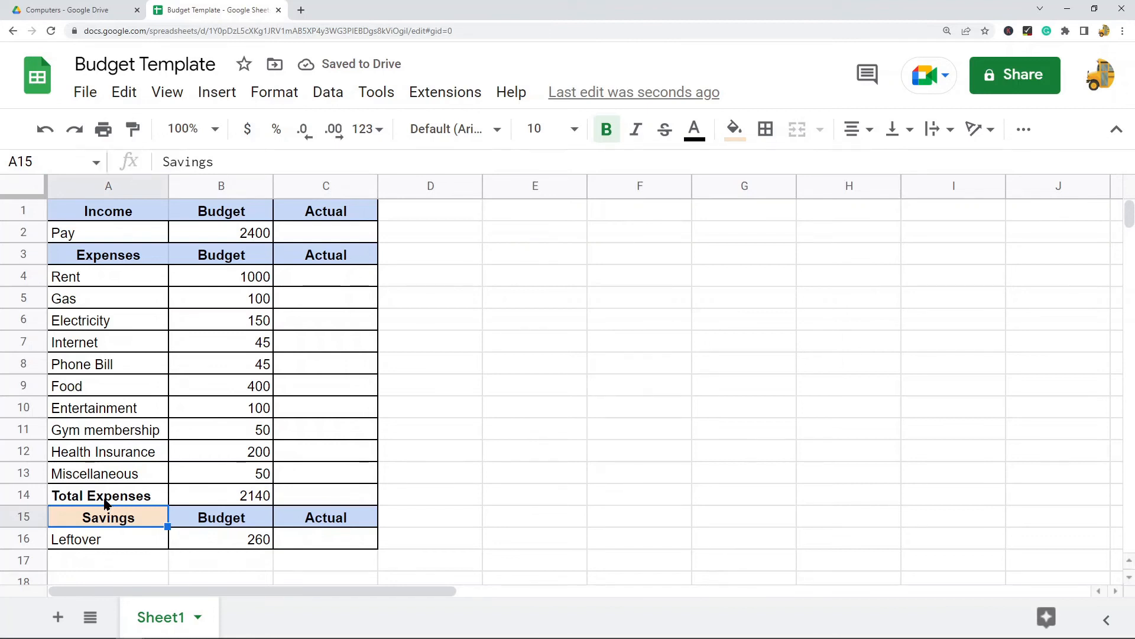
pyautogui.click(133, 129)
pyautogui.moveTo(226, 524); pyautogui.dragTo(299, 516)
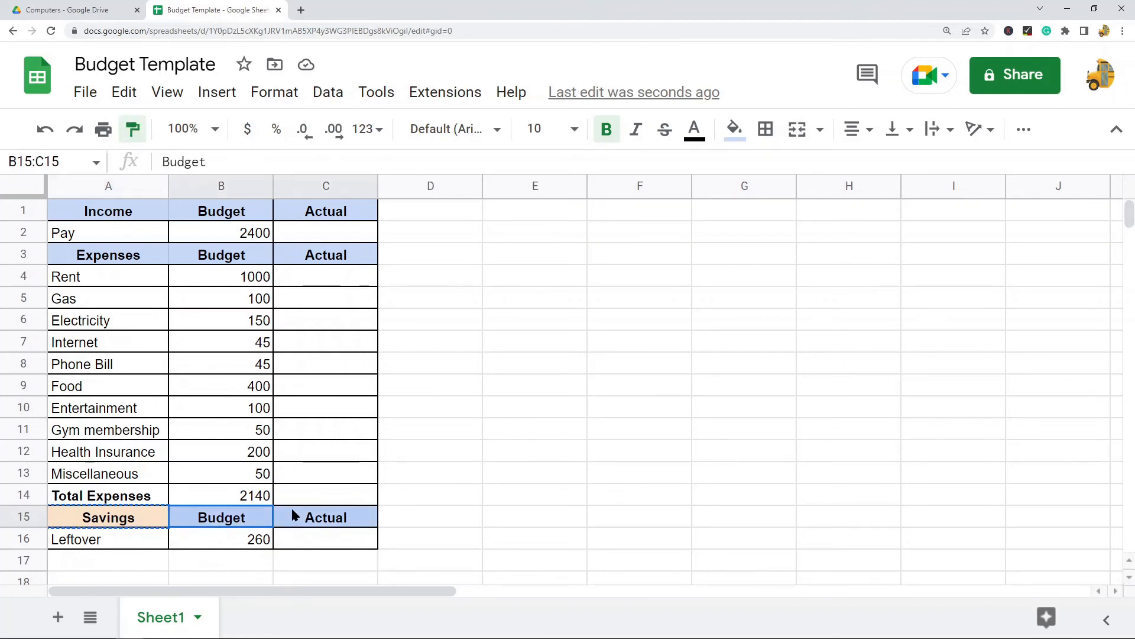
pyautogui.click(633, 421)
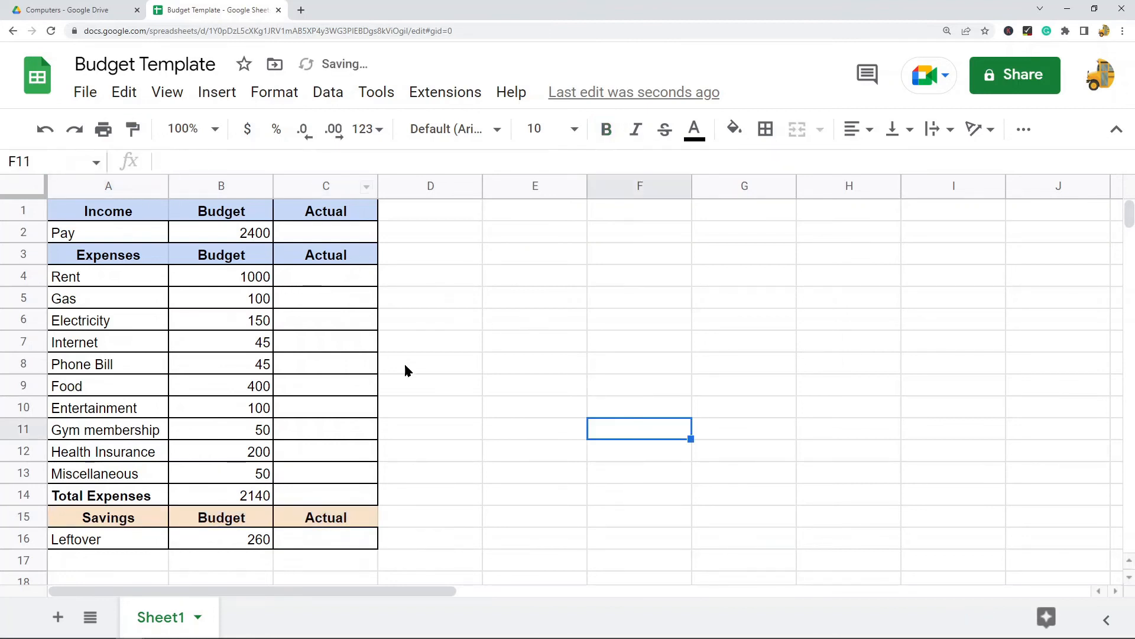
# Apply all borders to the range C14:C16 and widen column C slightly
pyautogui.moveTo(355, 490); pyautogui.dragTo(338, 535)
pyautogui.click(509, 472)
pyautogui.click(766, 130)
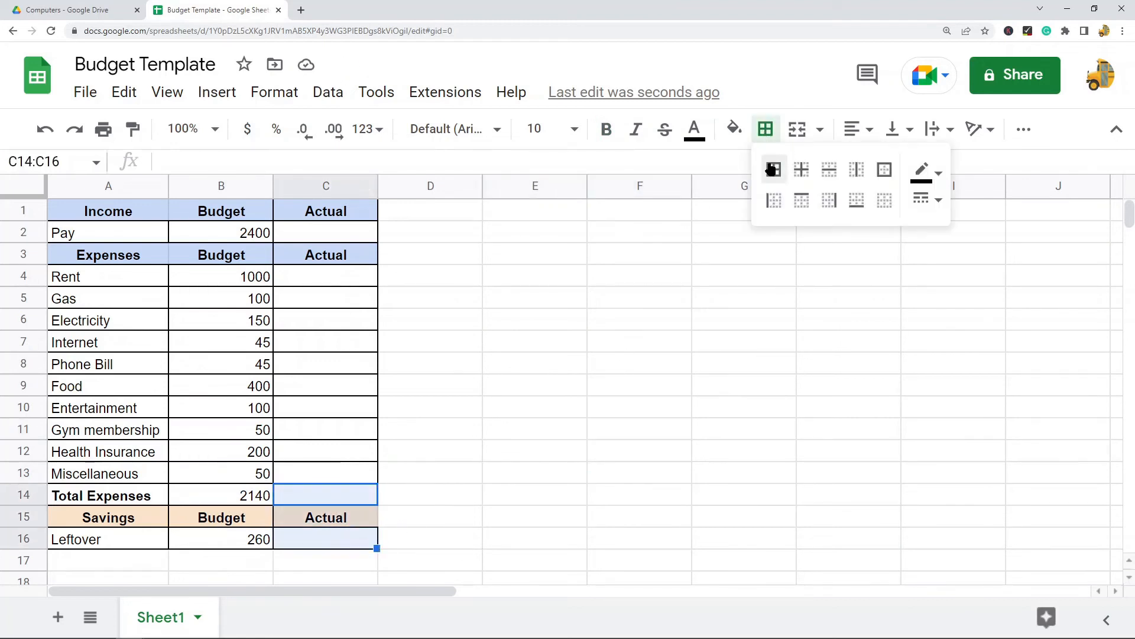
pyautogui.click(772, 169)
pyautogui.click(680, 362)
pyautogui.moveTo(378, 184); pyautogui.dragTo(380, 184)
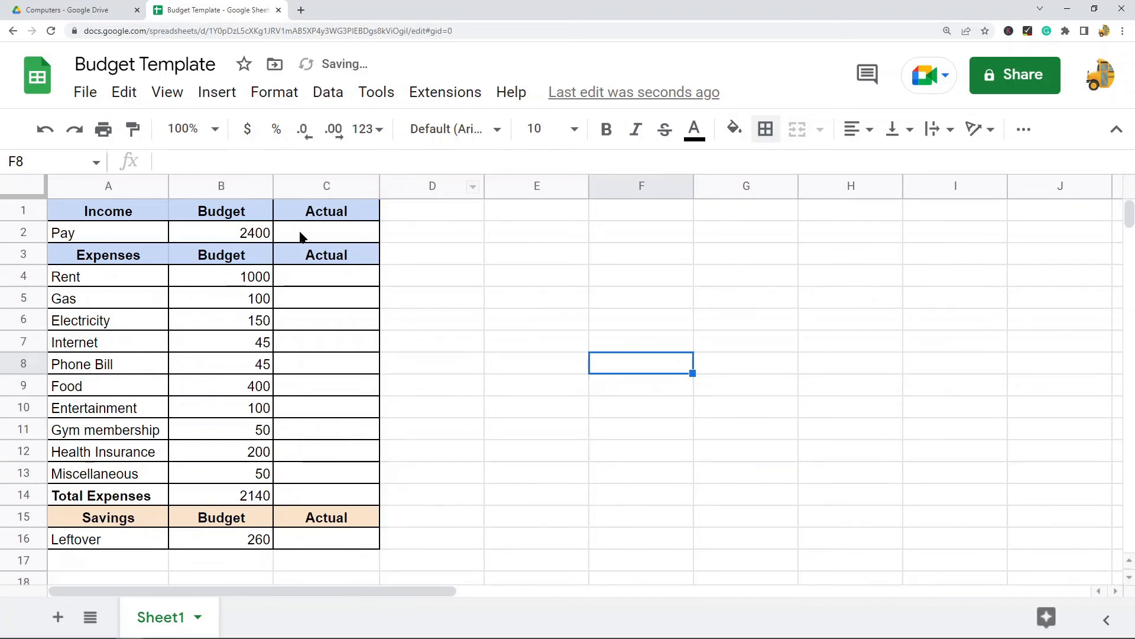
pyautogui.click(218, 181)
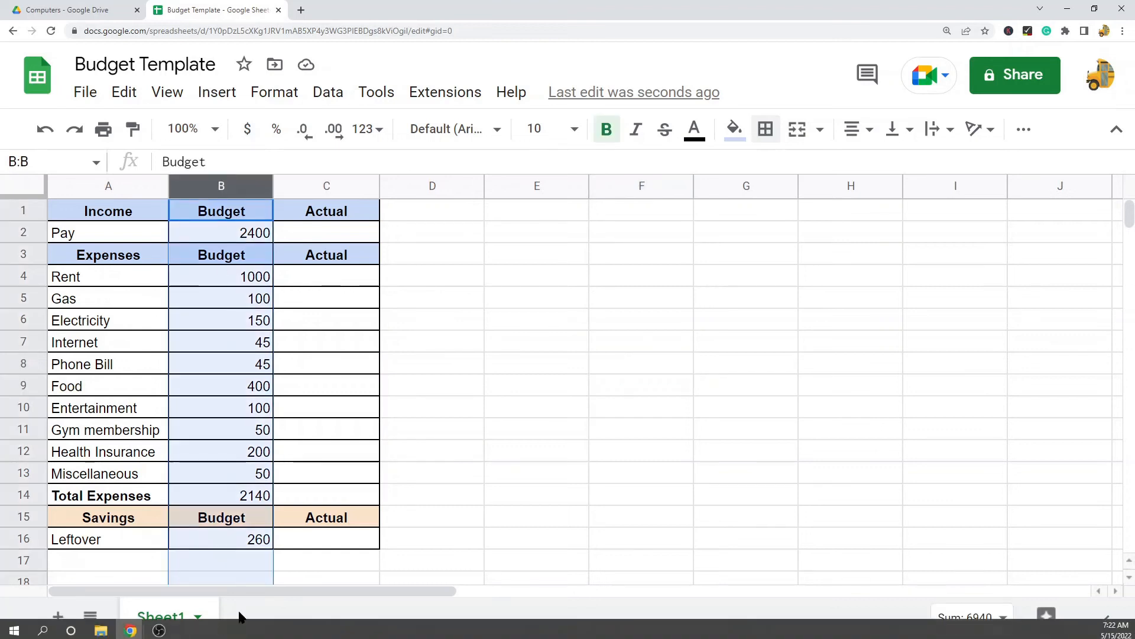
pyautogui.click(318, 233)
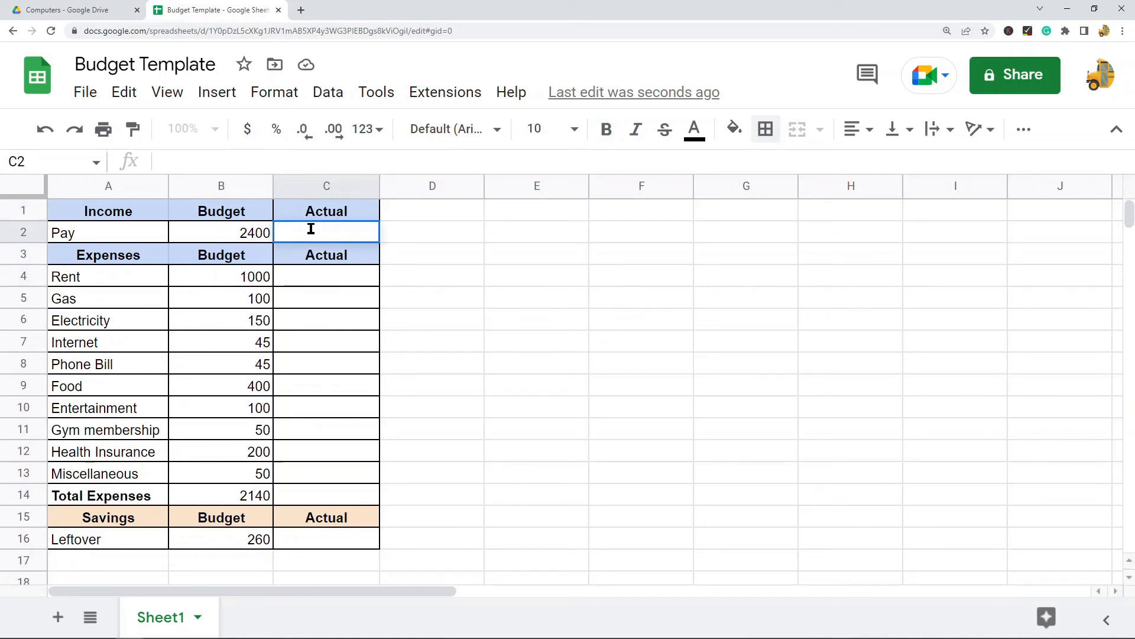
pyautogui.click(634, 298)
pyautogui.moveTo(310, 279); pyautogui.dragTo(323, 474)
pyautogui.click(547, 322)
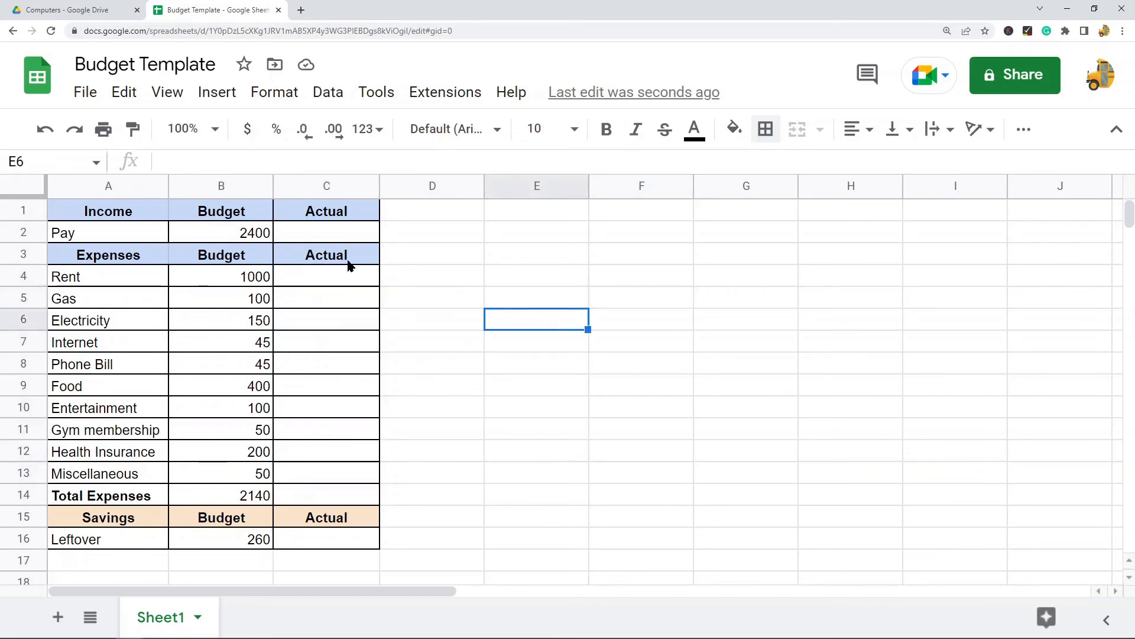
pyautogui.click(342, 277)
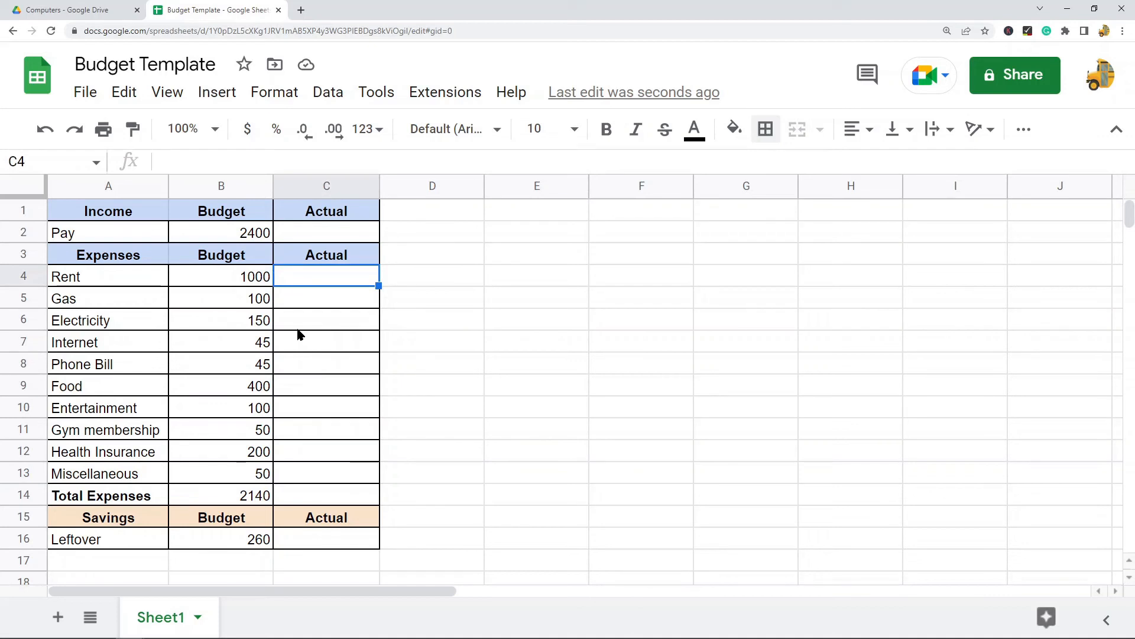
pyautogui.click(322, 326)
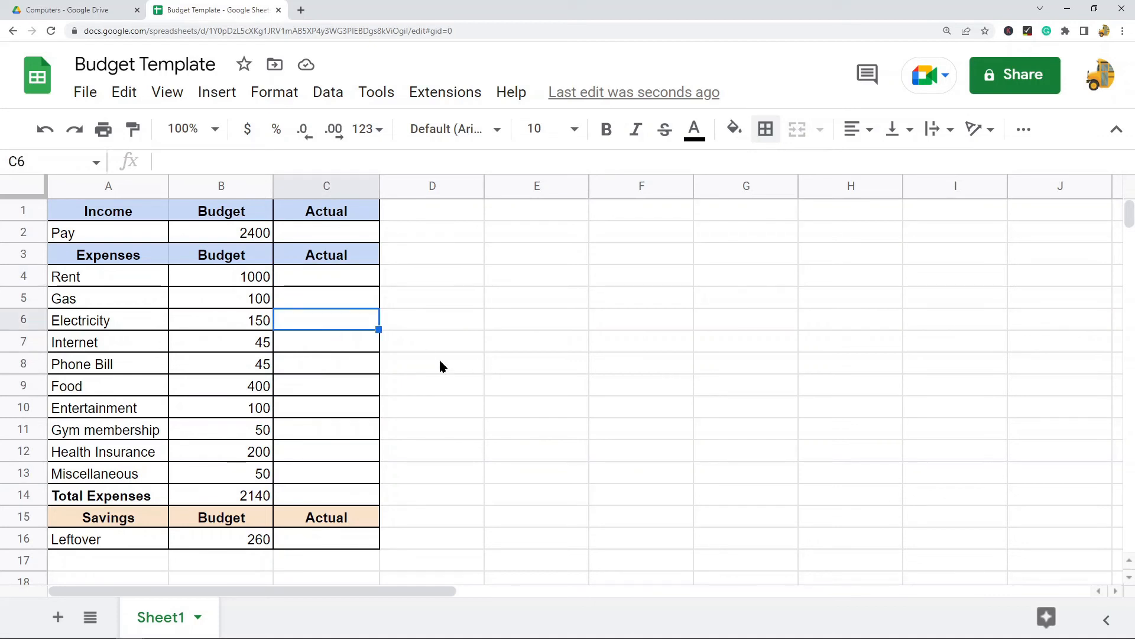
pyautogui.click(307, 349)
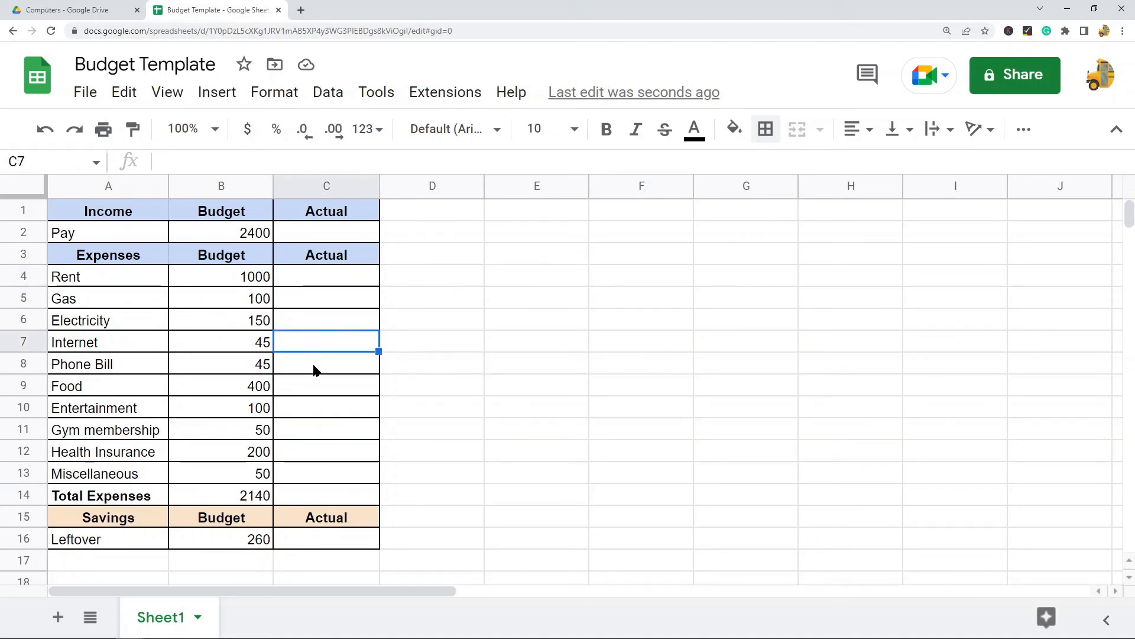
pyautogui.click(314, 367)
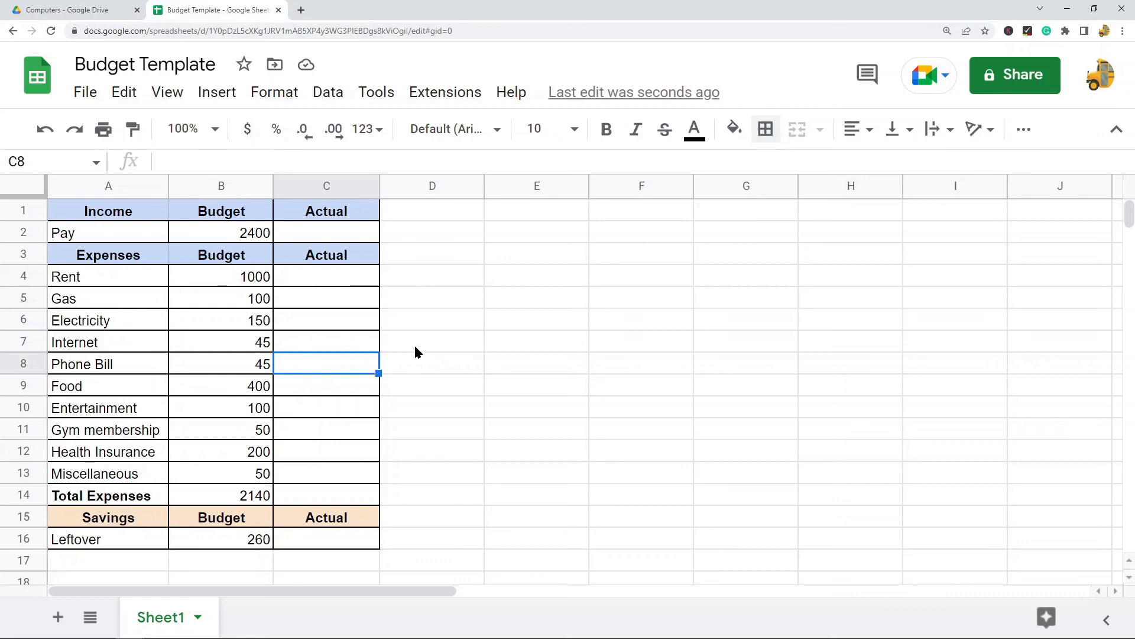
pyautogui.click(315, 392)
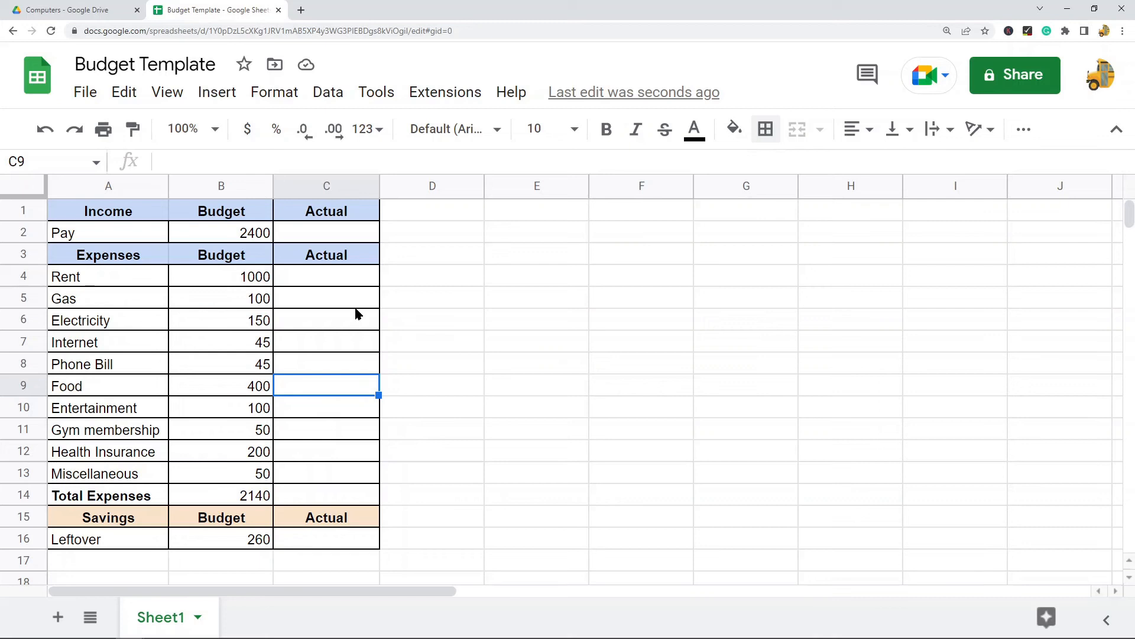
pyautogui.click(326, 233)
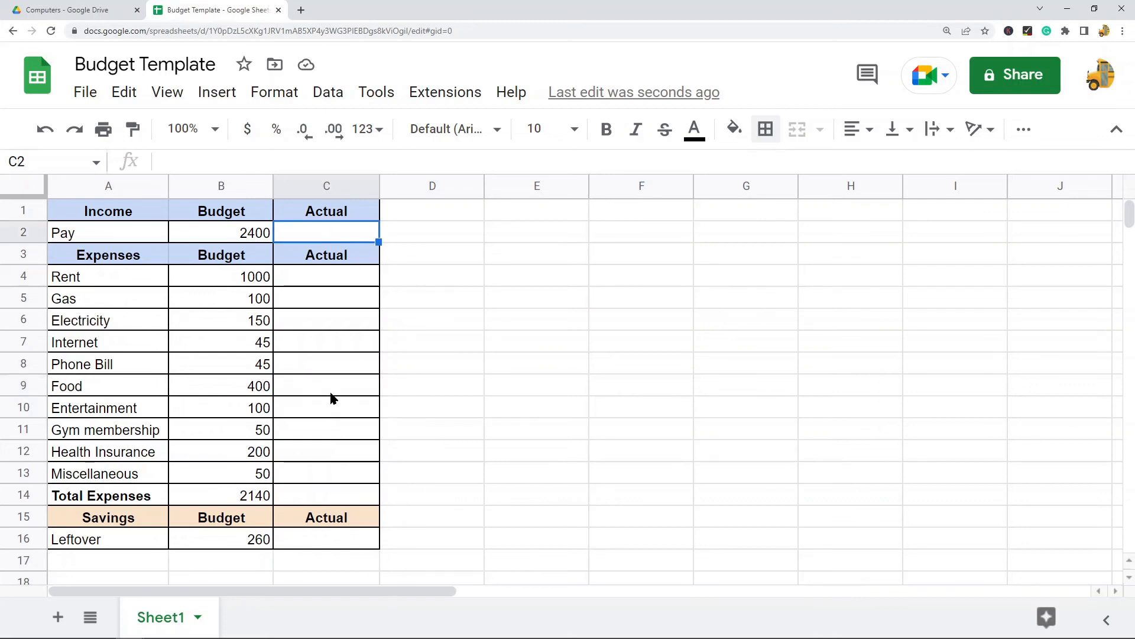
# Insert a row above the Income header row and merge its cells A1:C1
pyautogui.click(12, 210)
pyautogui.rightClick(12, 210)
pyautogui.click(346, 314)
pyautogui.click(477, 367)
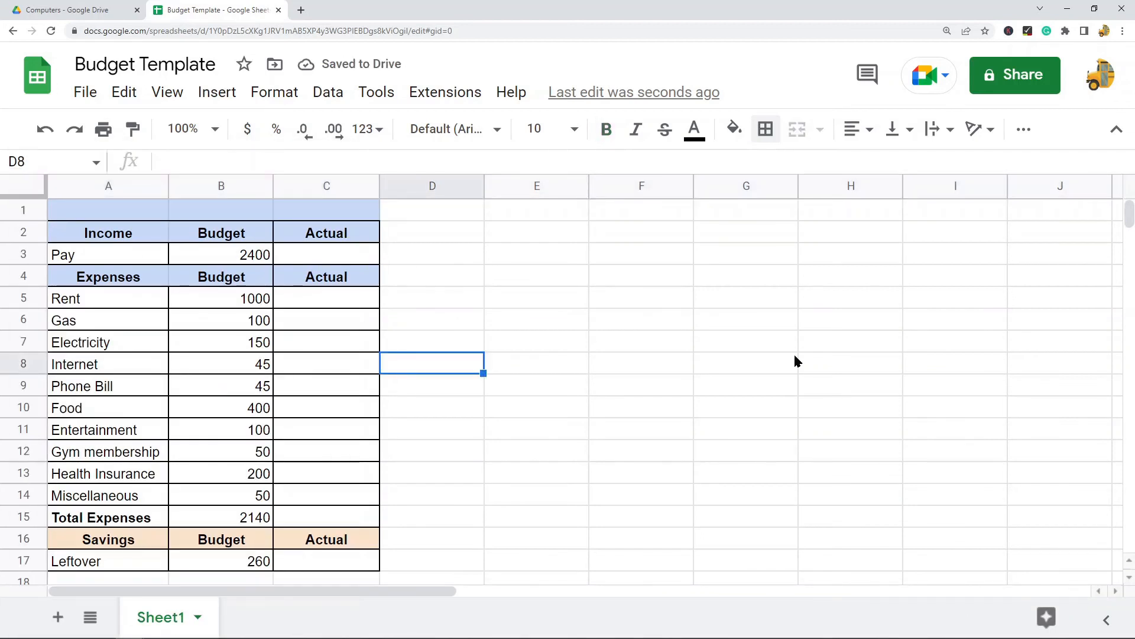
pyautogui.click(573, 274)
pyautogui.moveTo(309, 210); pyautogui.dragTo(125, 216)
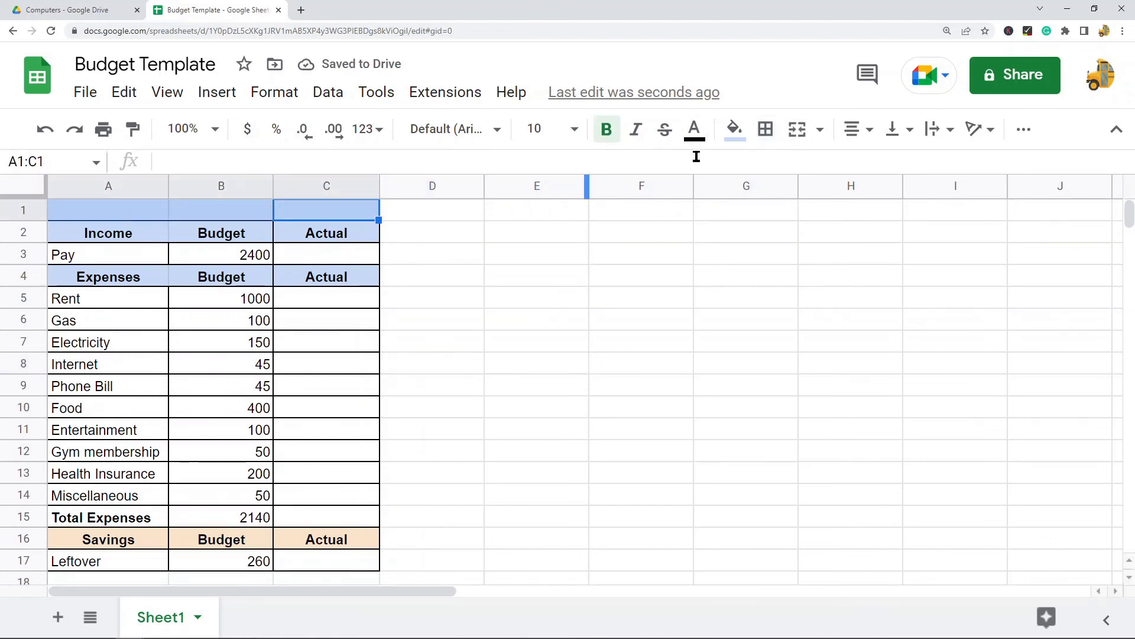
pyautogui.click(798, 129)
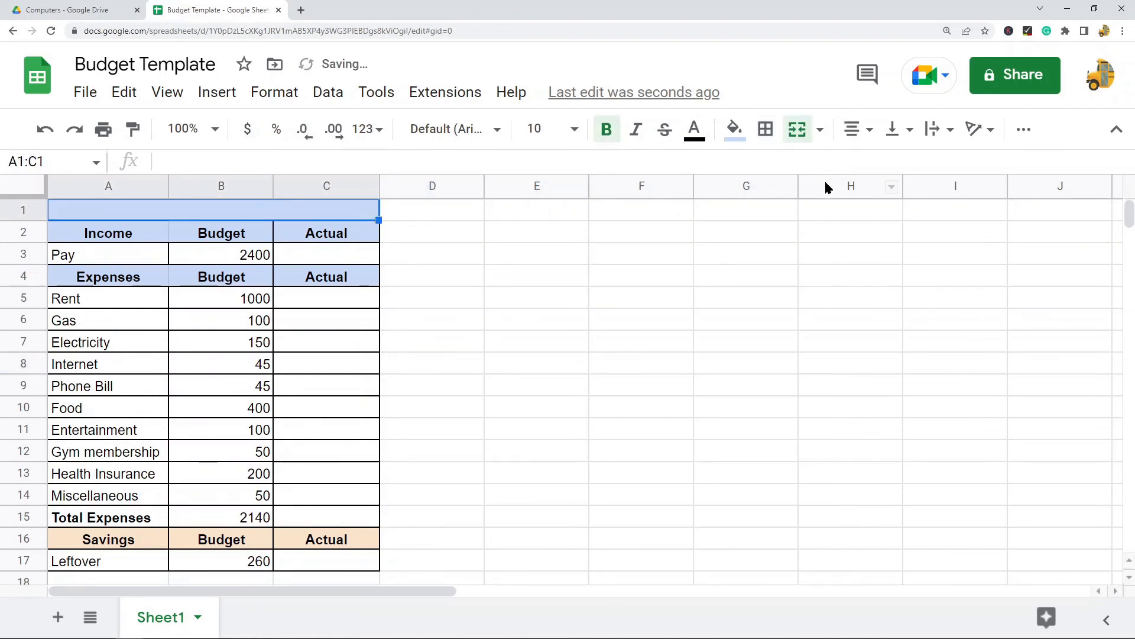
# Fill the merged cell A1:C1 with white and enter the title January 2022
pyautogui.click(734, 128)
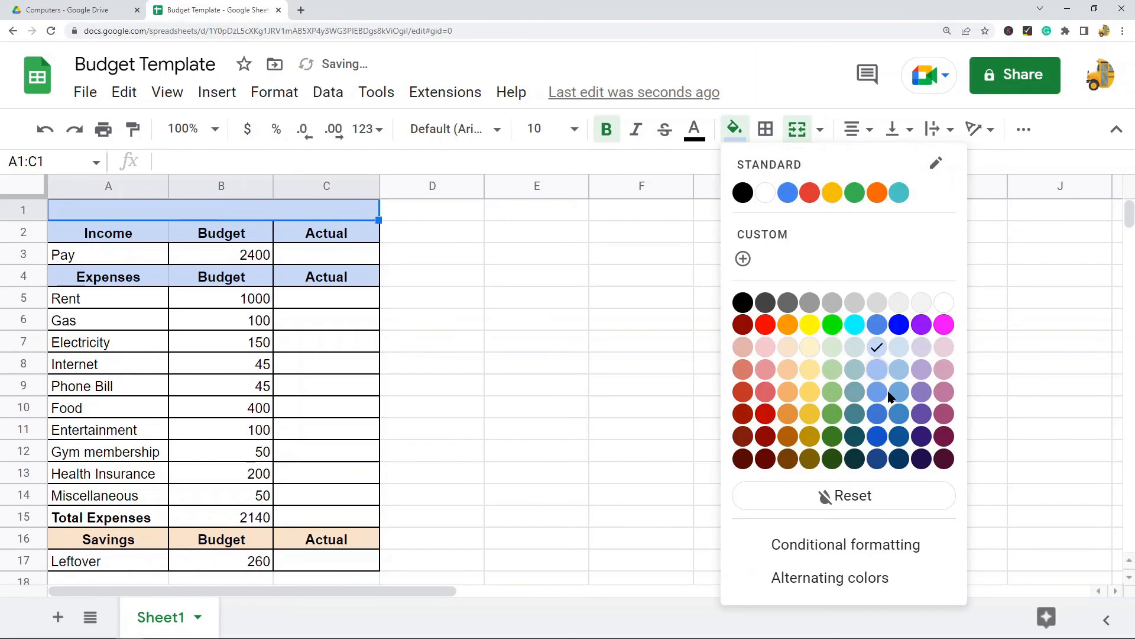
pyautogui.click(944, 302)
pyautogui.doubleClick(193, 209)
pyautogui.write('January 2022')
pyautogui.click(558, 231)
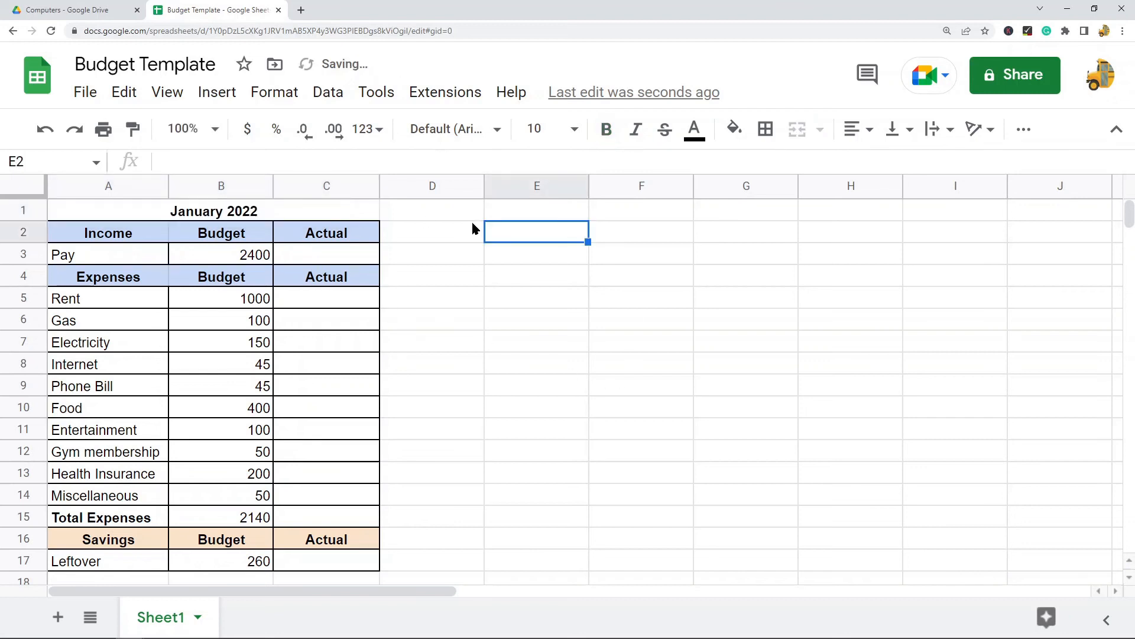
# Narrow column D to a thin strip and fill the whole column with black as a divider
pyautogui.moveTo(483, 186); pyautogui.dragTo(390, 187)
pyautogui.click(387, 188)
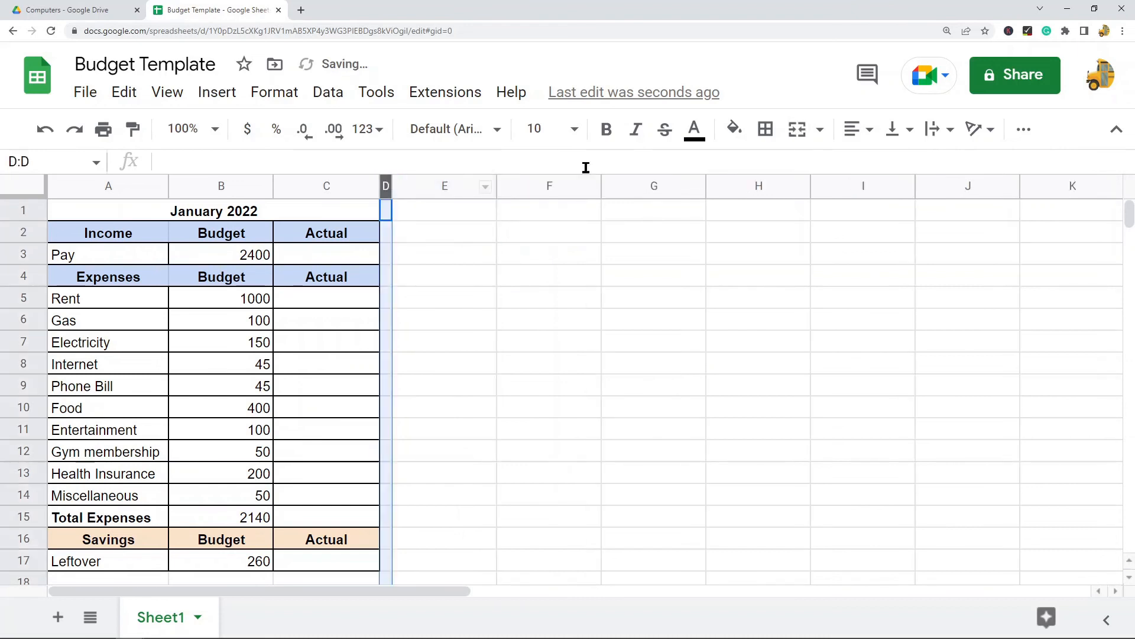
pyautogui.click(735, 129)
pyautogui.click(743, 190)
pyautogui.click(738, 290)
# Copy the January budget columns A:C to E1 and retitle the copy February 2022
pyautogui.moveTo(334, 186); pyautogui.dragTo(79, 184)
pyautogui.hotkey('ctrl', 'c')
pyautogui.click(409, 207)
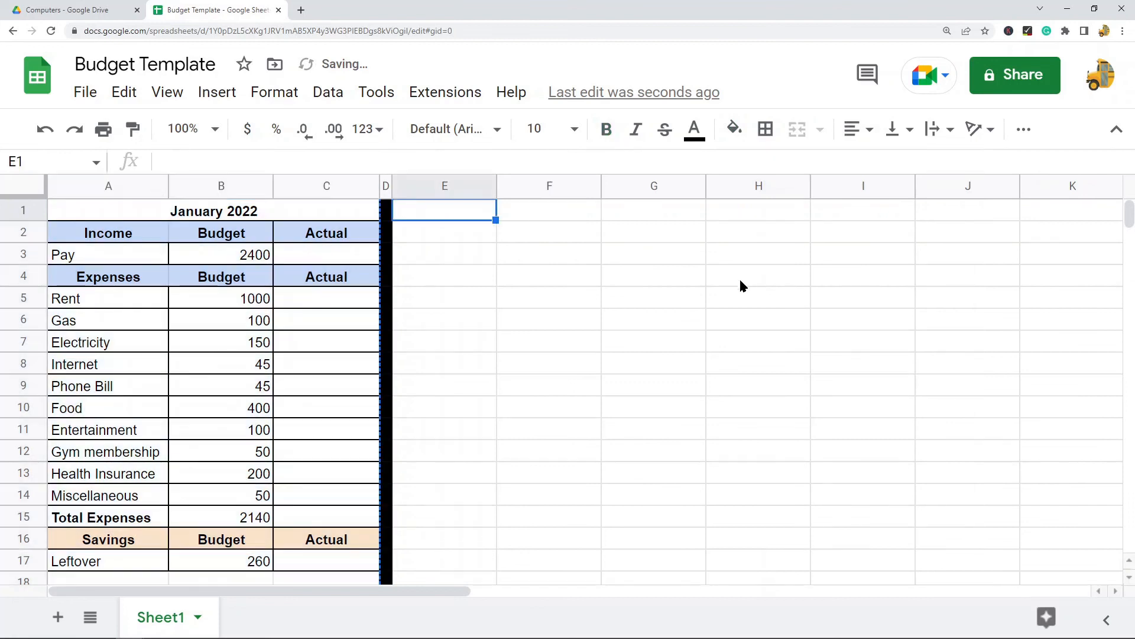
pyautogui.hotkey('ctrl', 'v')
pyautogui.doubleClick(581, 211)
pyautogui.hotkey('ctrl', 'a')
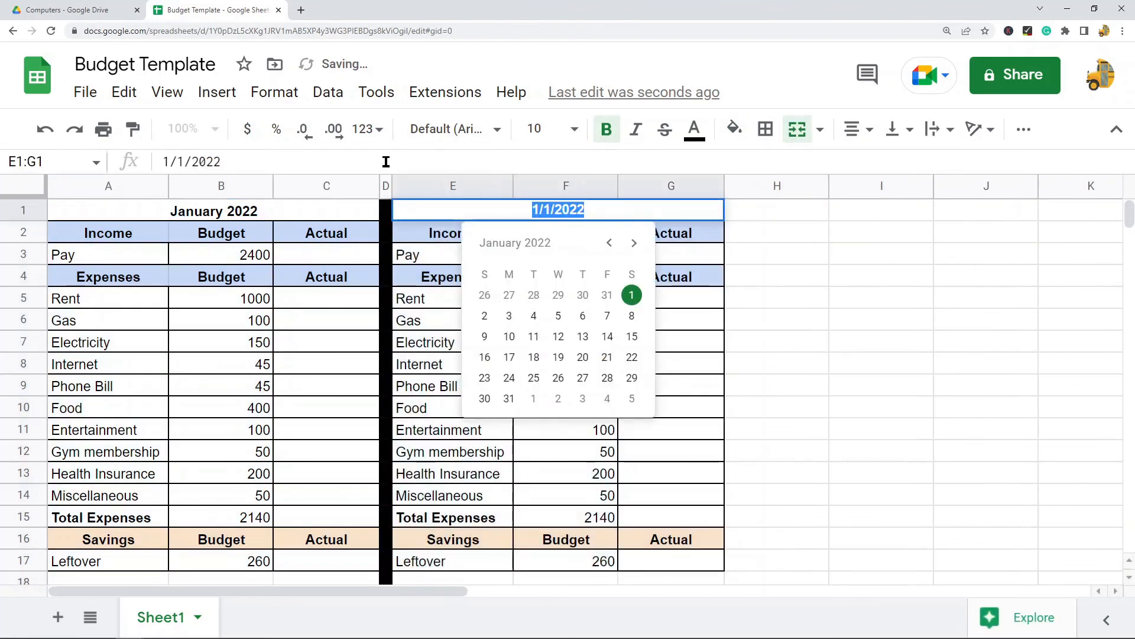
pyautogui.write('February 2022')
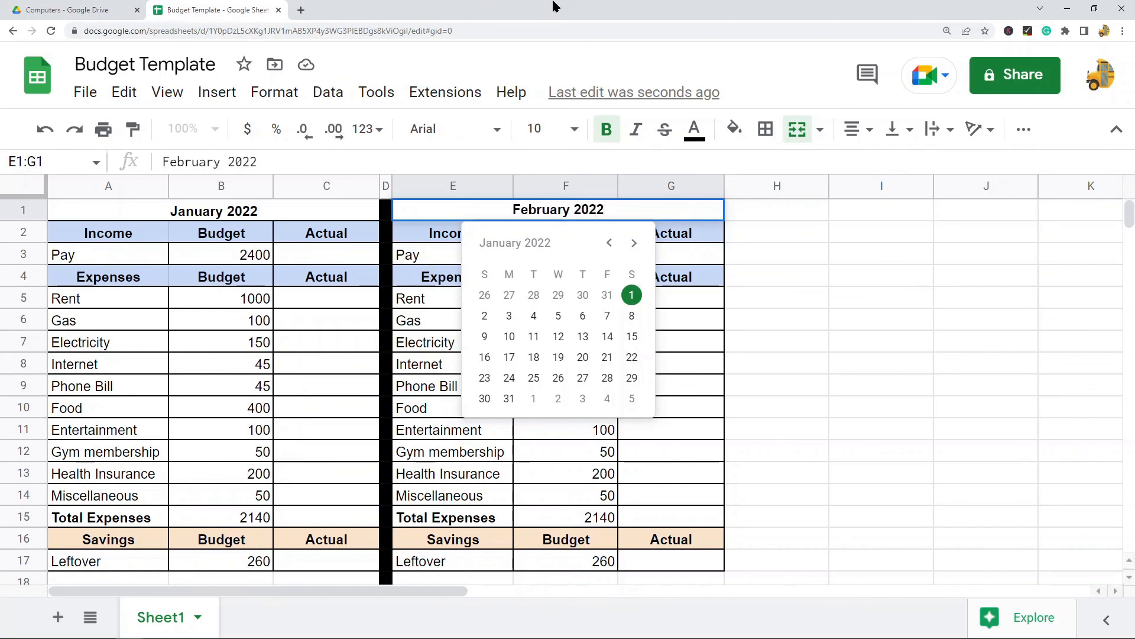
pyautogui.click(881, 297)
# Copy columns A:D, including the black divider, to H1 and retitle the copy March 2022
pyautogui.moveTo(72, 186); pyautogui.dragTo(386, 185)
pyautogui.hotkey('ctrl', 'c')
pyautogui.click(772, 218)
pyautogui.hotkey('ctrl', 'v')
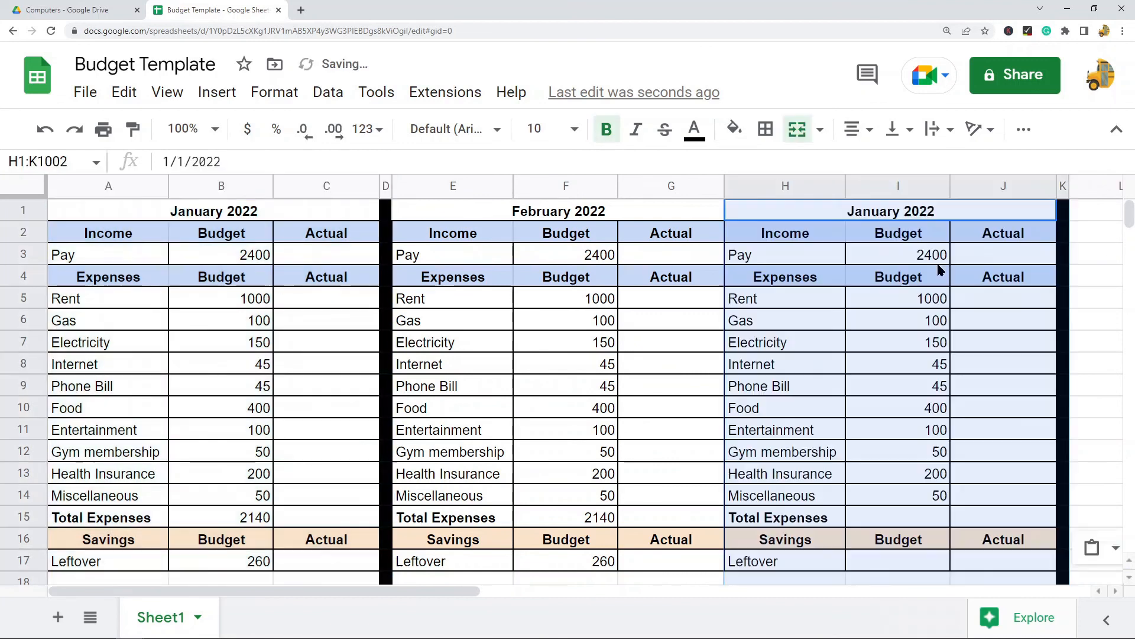
pyautogui.doubleClick(900, 215)
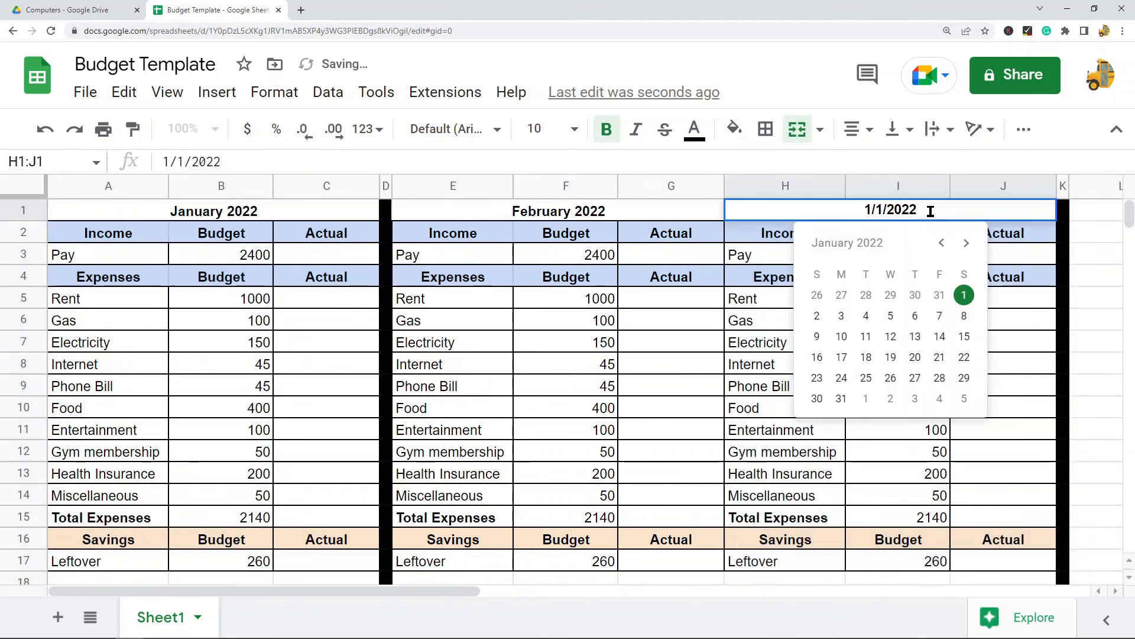
pyautogui.moveTo(931, 212); pyautogui.dragTo(703, 176)
pyautogui.write('March 2022')
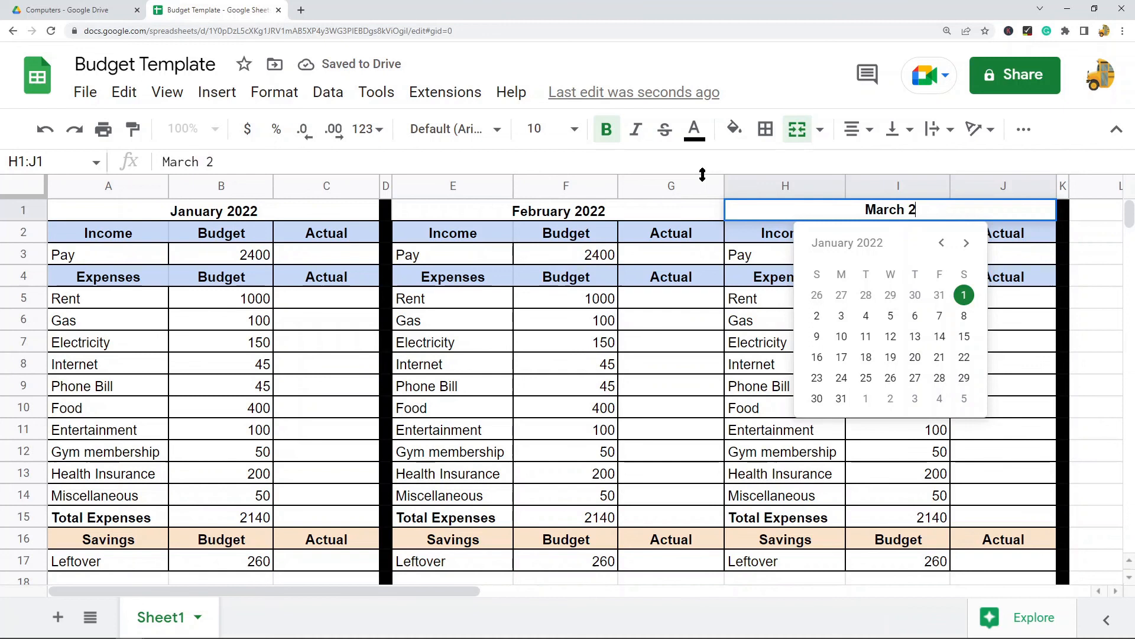
pyautogui.click(733, 353)
# Insert a column between the February and March budgets and copy the black divider column D into it
pyautogui.click(763, 186)
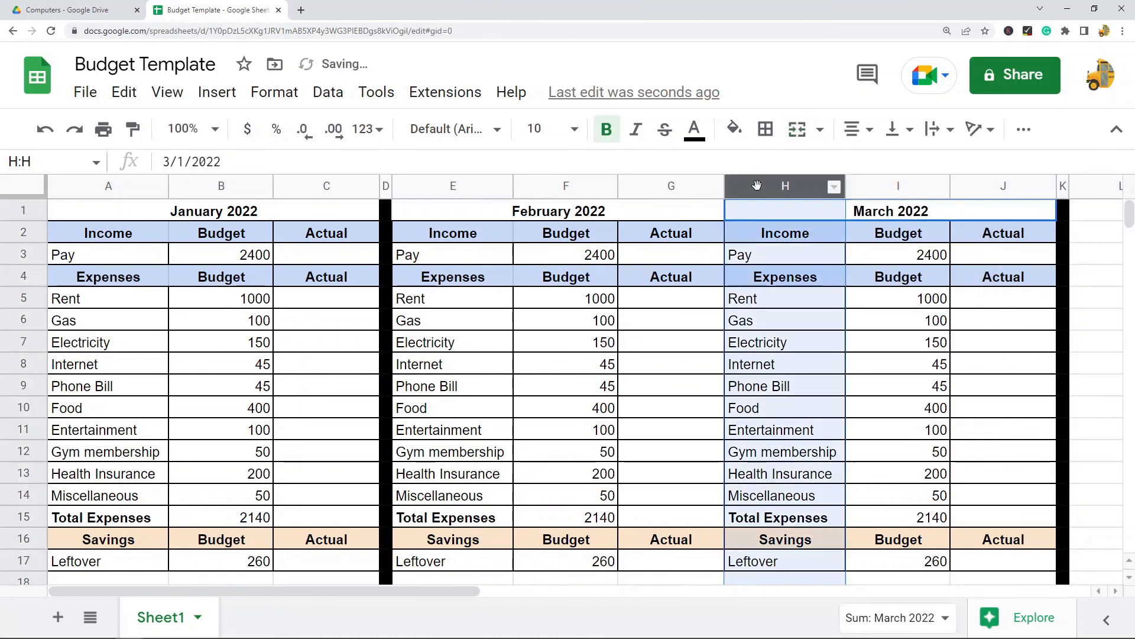
pyautogui.rightClick(763, 185)
pyautogui.click(834, 296)
pyautogui.click(729, 331)
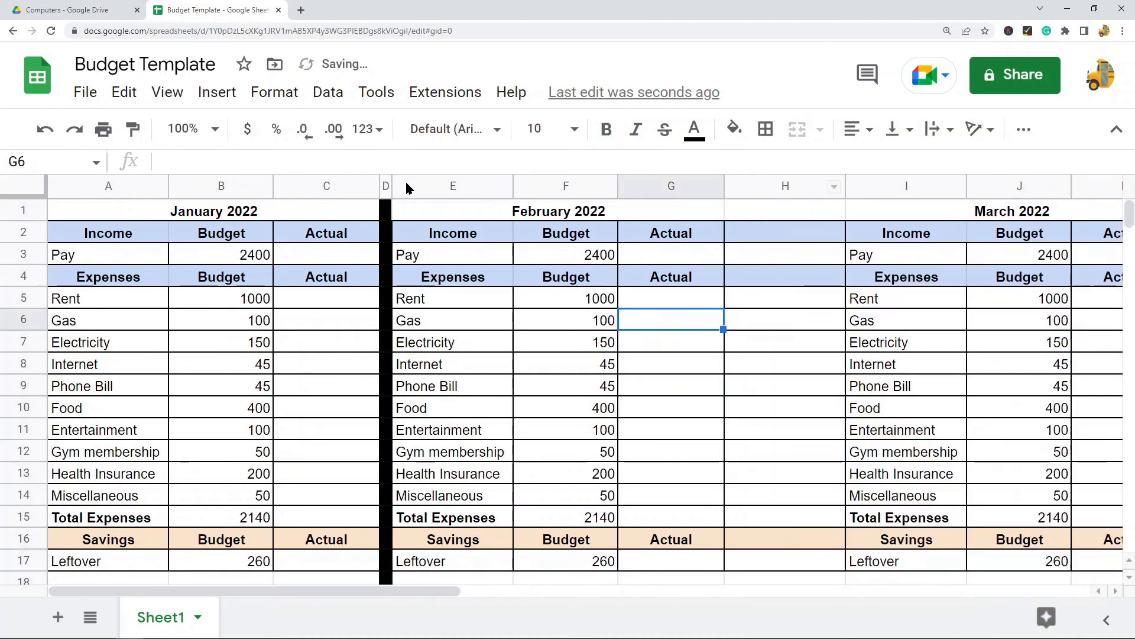
pyautogui.click(385, 186)
pyautogui.hotkey('ctrl', 'c')
pyautogui.click(788, 211)
pyautogui.hotkey('ctrl', 'v')
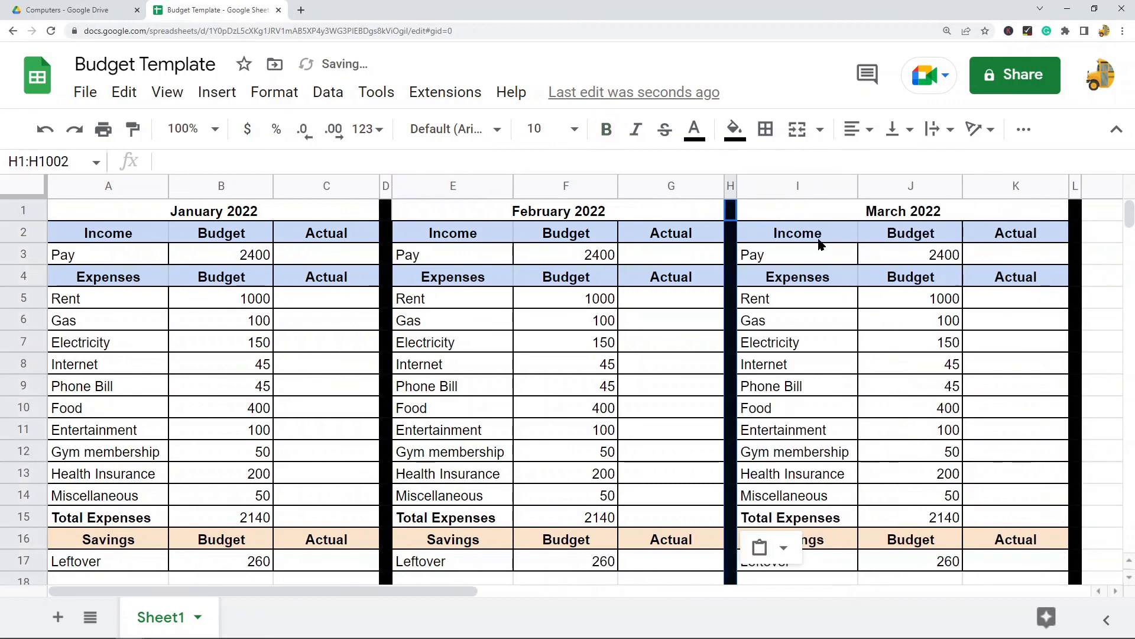
pyautogui.click(911, 277)
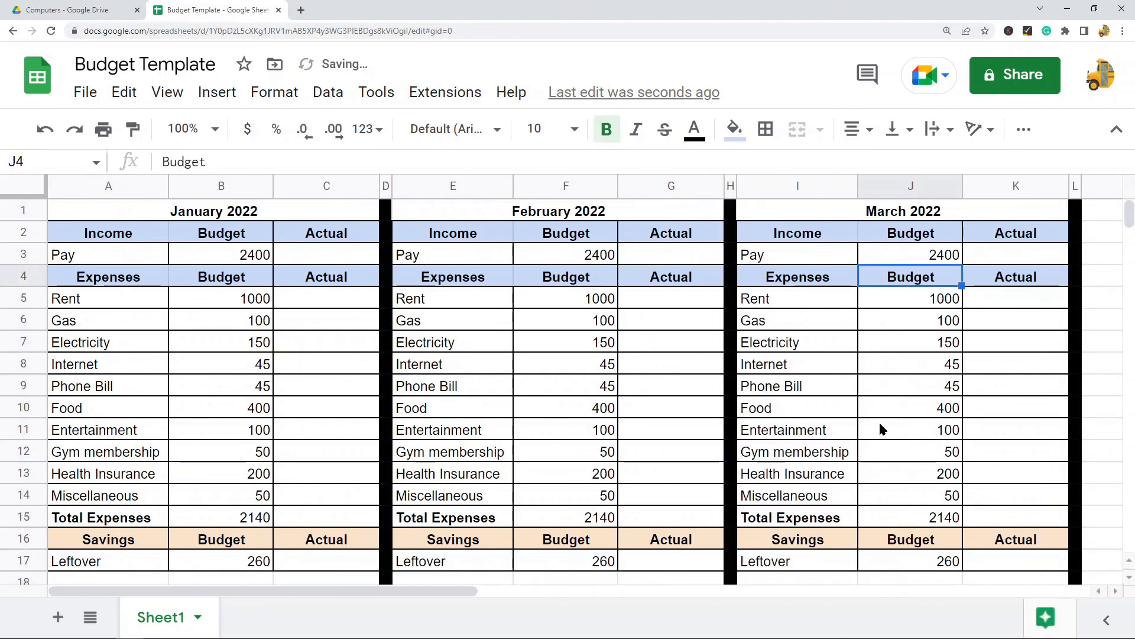